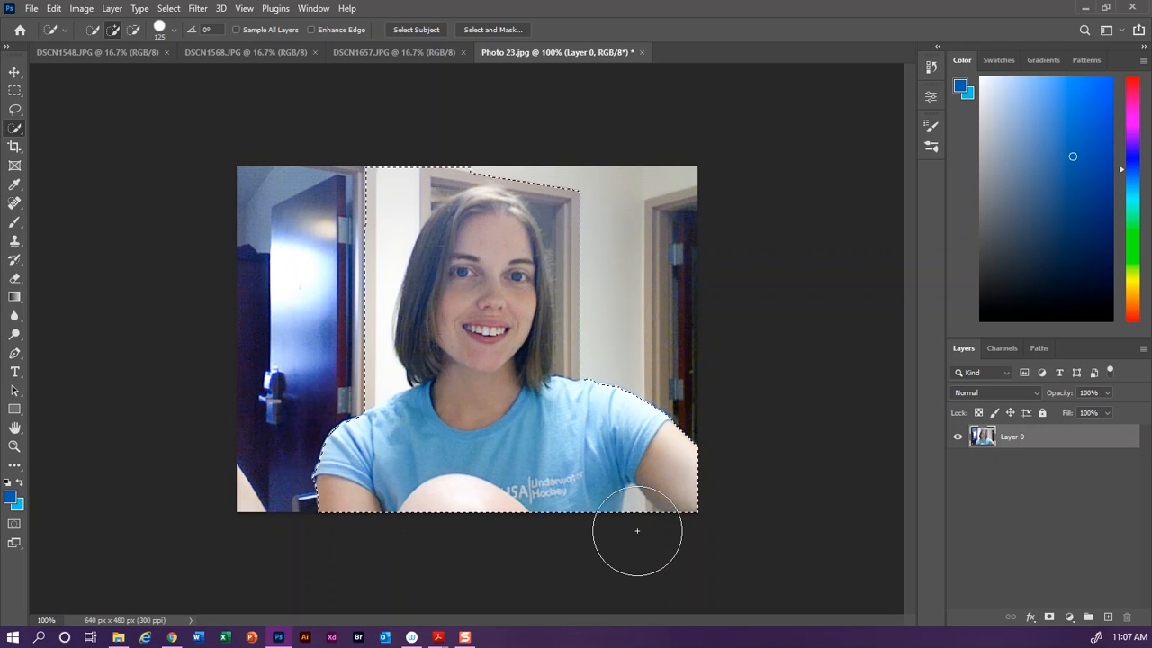
Step: Shrink the Quick Selection brush to 40 and subtract the background around the hair and left door from the selection
key(bracketleft)
key(bracketleft)
key(bracketleft)
key(bracketleft)
key(bracketleft)
key(bracketleft)
key(bracketleft)
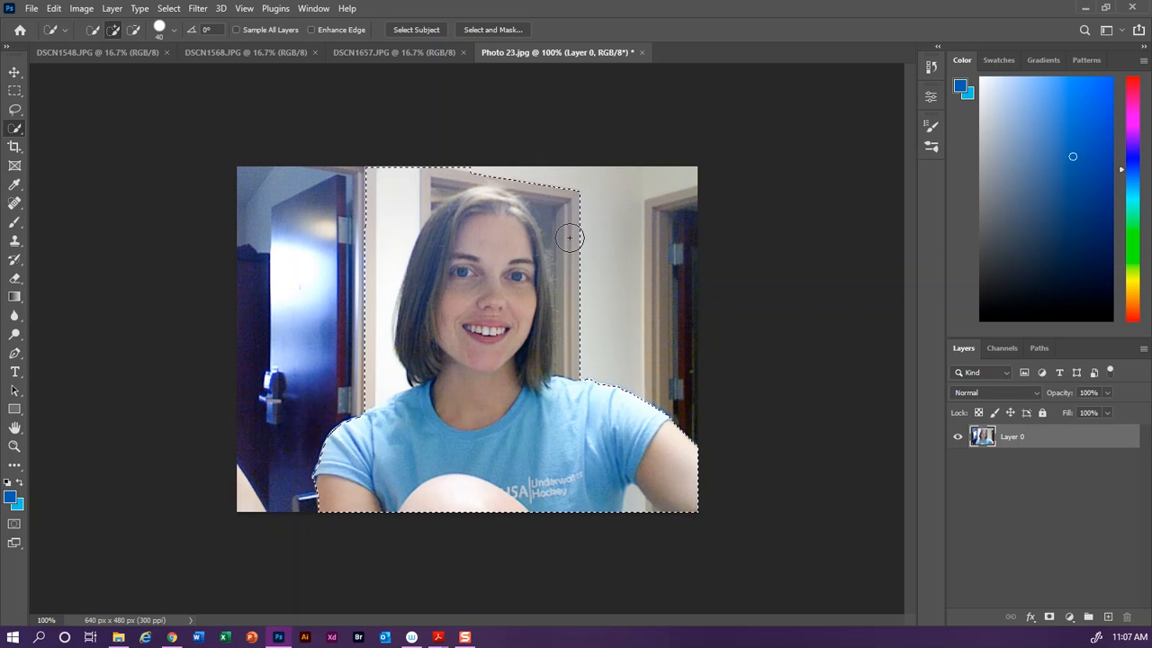
mouse_move(536, 173)
alt+mouse_down()
mouse_move(567, 246)
mouse_move(571, 324)
alt+mouse_up()
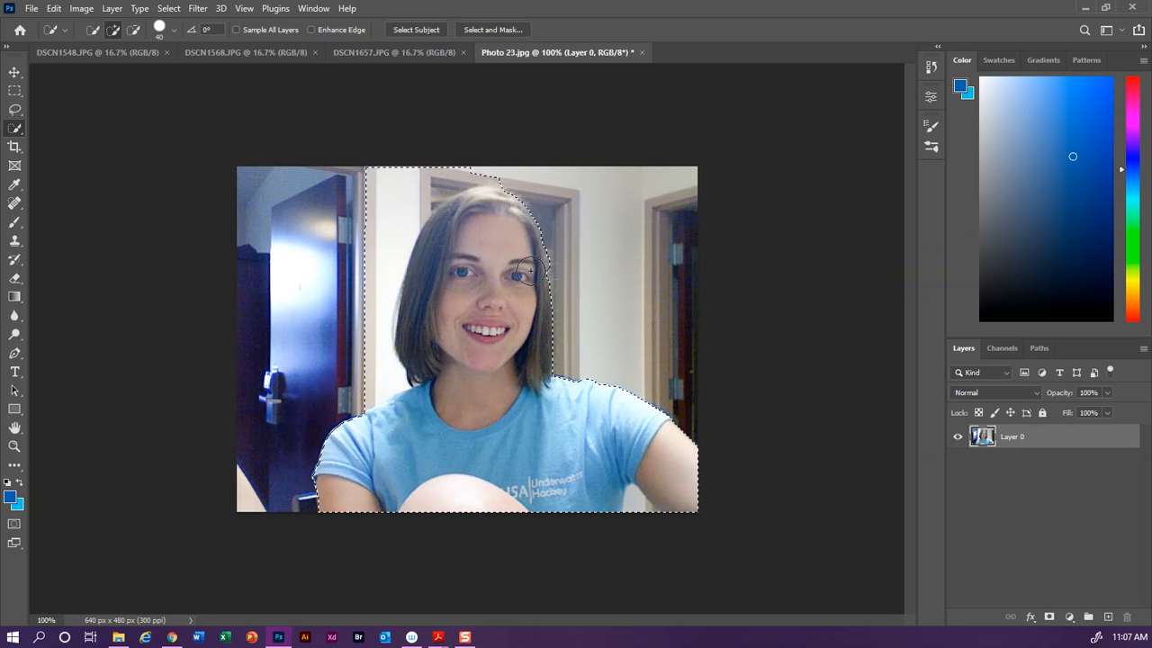
mouse_move(498, 172)
alt+mouse_down()
mouse_move(434, 181)
mouse_move(390, 244)
mouse_move(378, 340)
mouse_move(390, 373)
mouse_move(369, 392)
alt+mouse_up()
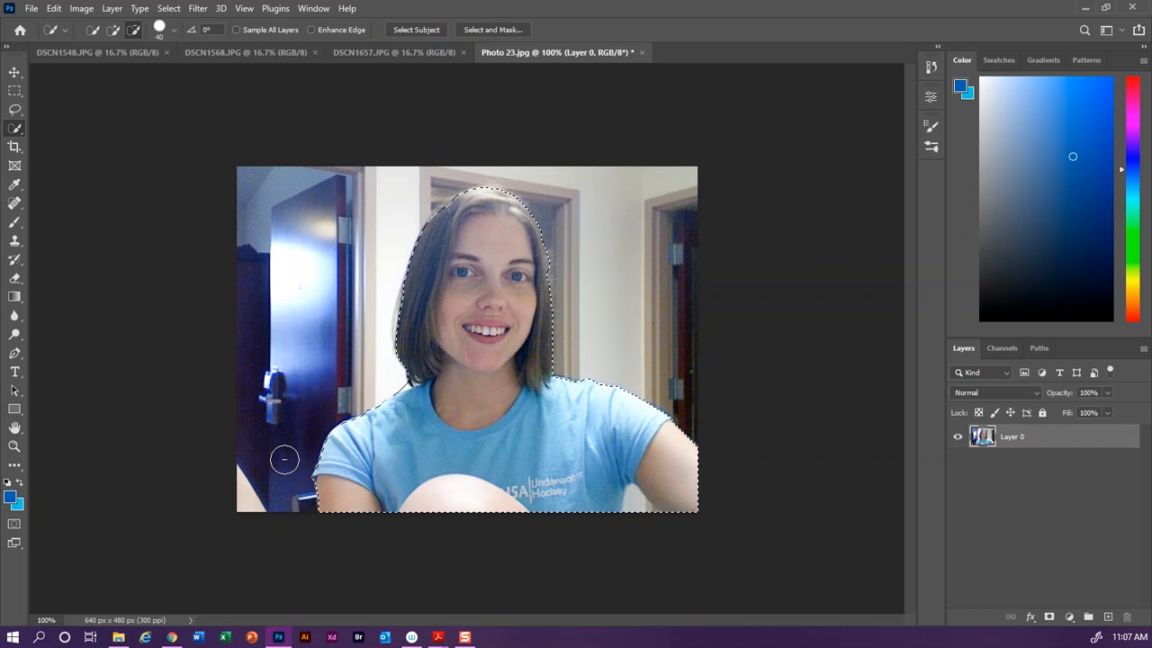
Step: Open Select and Mask and switch the view mode to Overlay
click(490, 31)
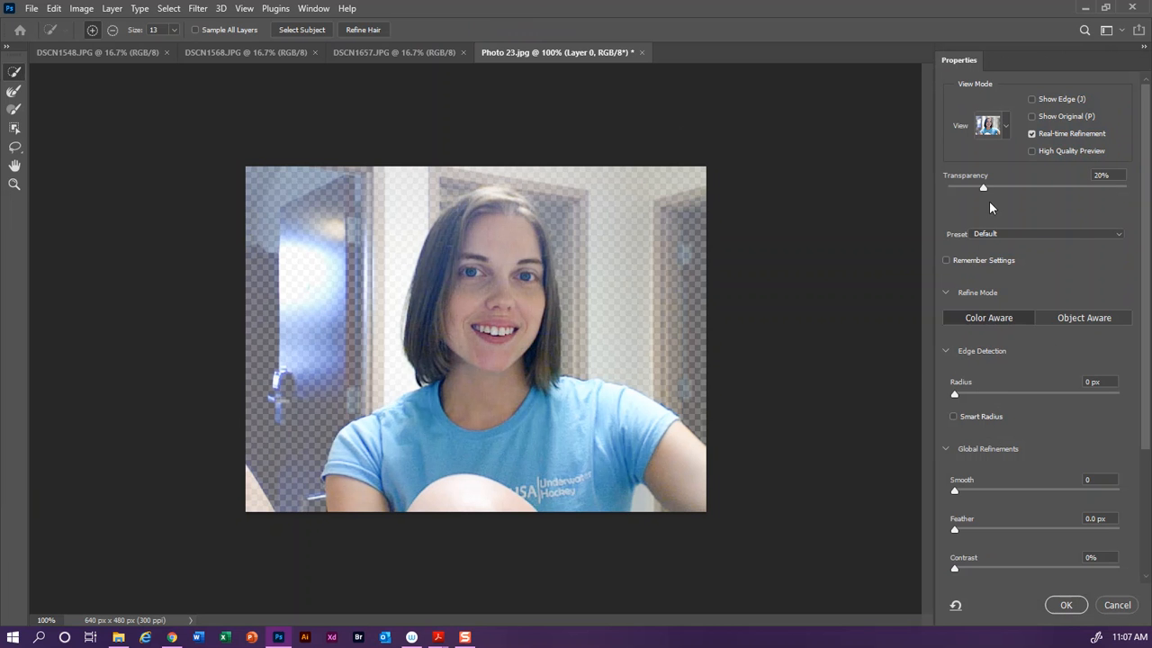
click(1007, 128)
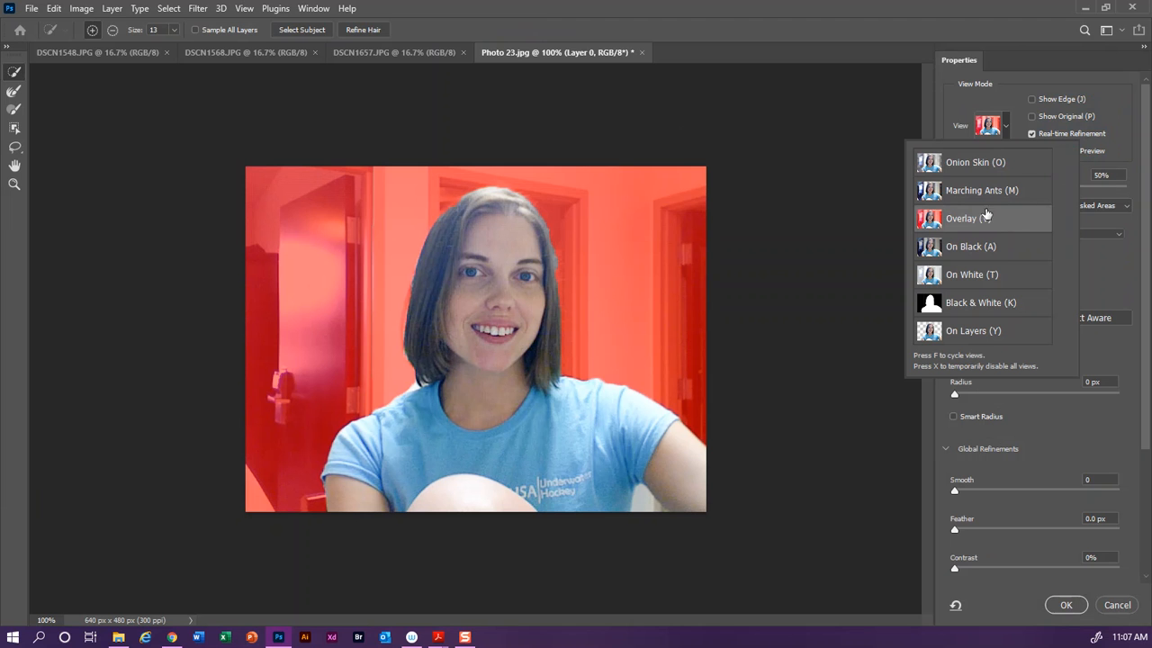
click(548, 262)
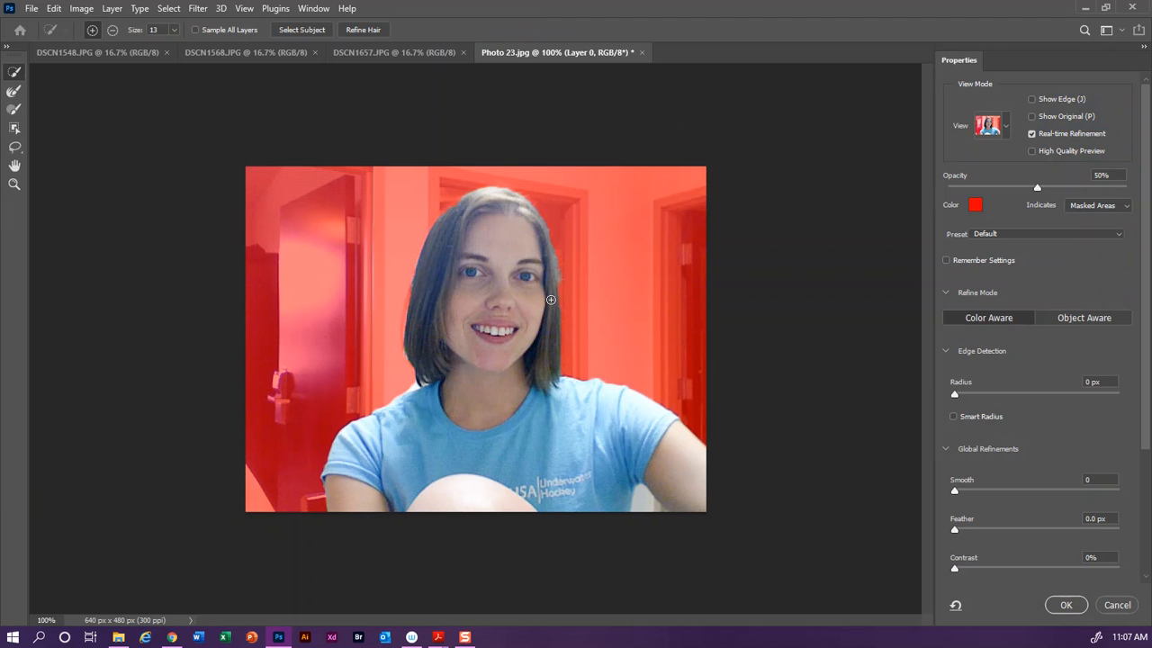
Step: Brush along the right edge of the hair to refine the selection boundary
drag(553, 279, 556, 299)
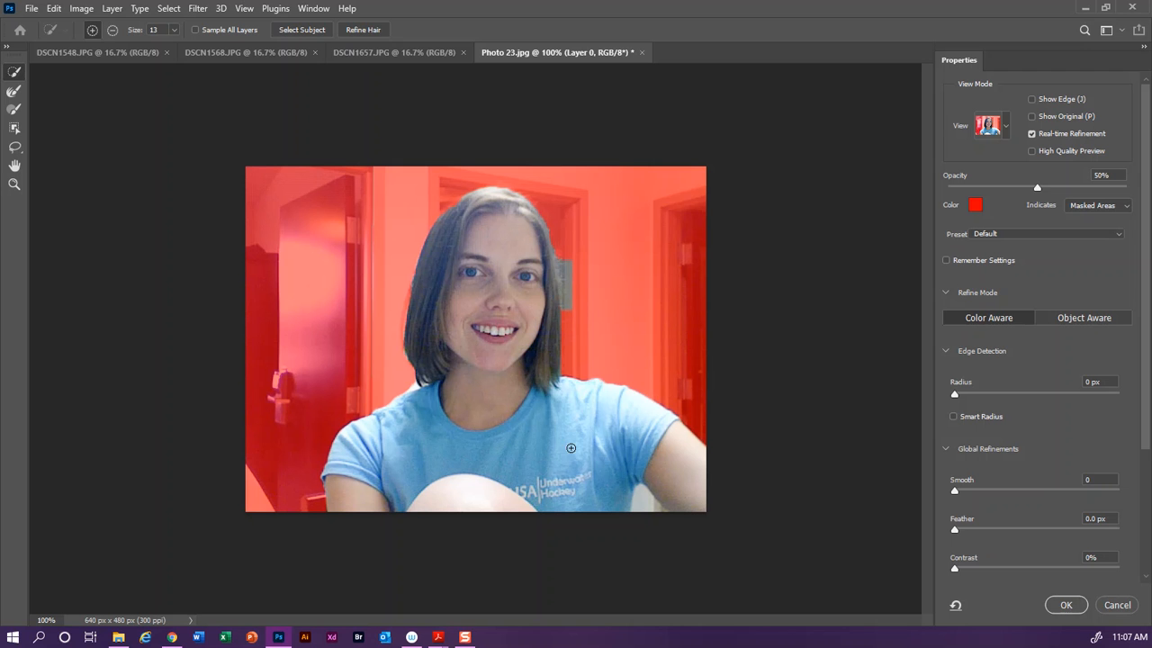
key(alt)
drag(564, 274, 564, 259)
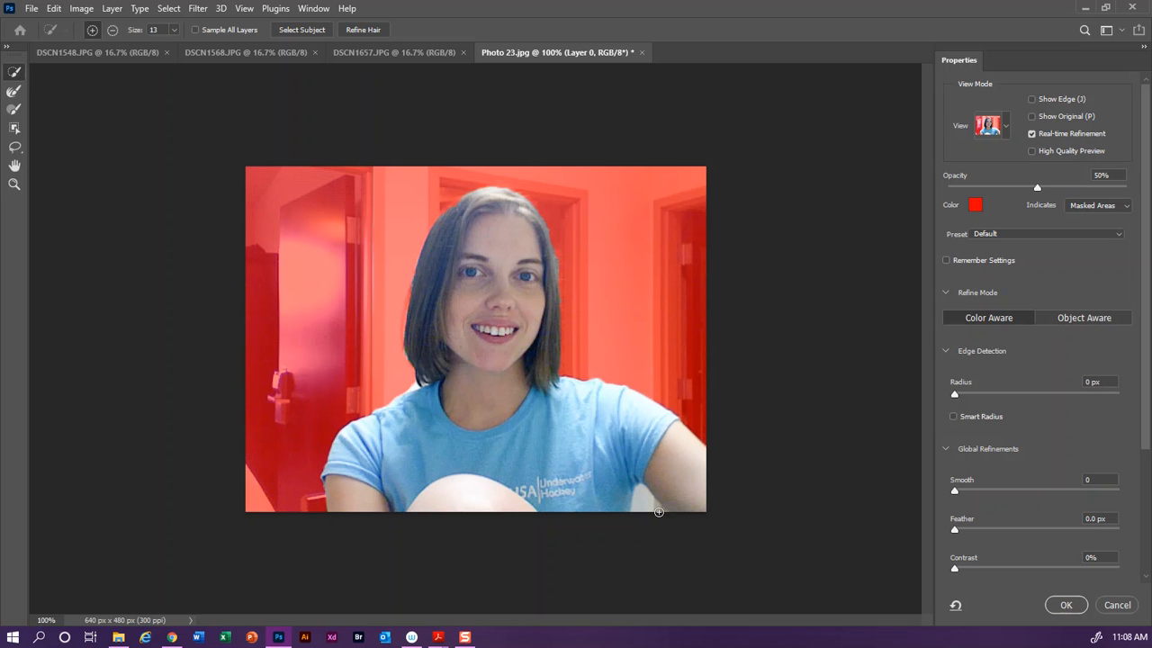
alt+click(639, 491)
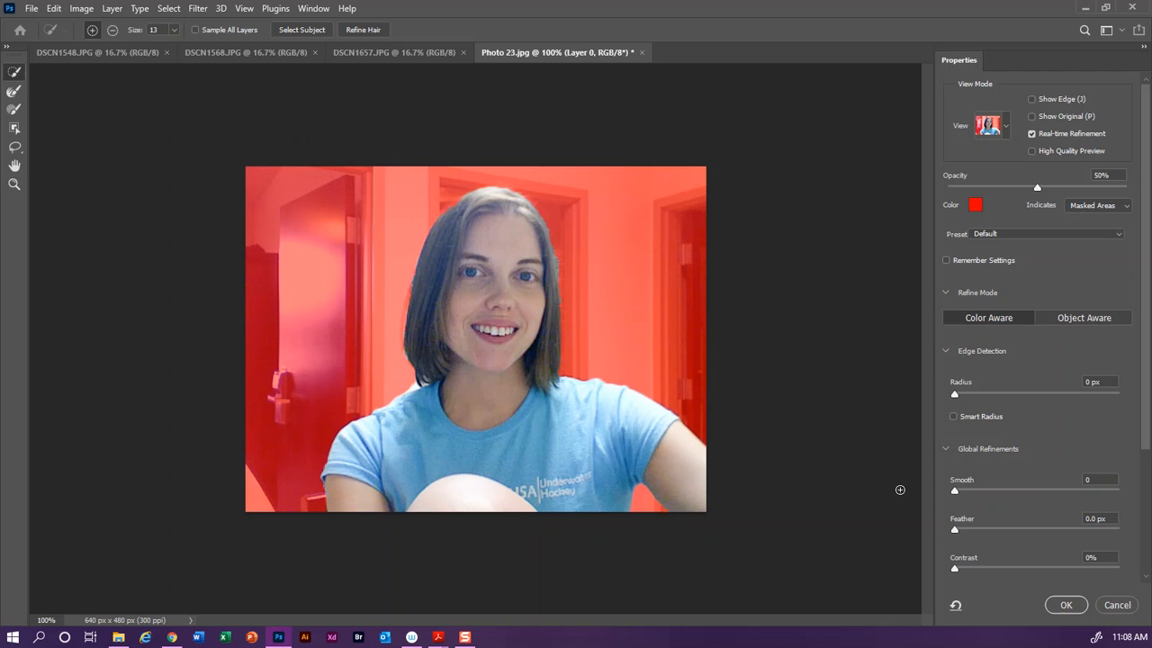
Step: Adjust the Smooth and Feather sliders, apply the refinement, and add a layer mask from the selection
click(977, 492)
click(962, 531)
click(1067, 607)
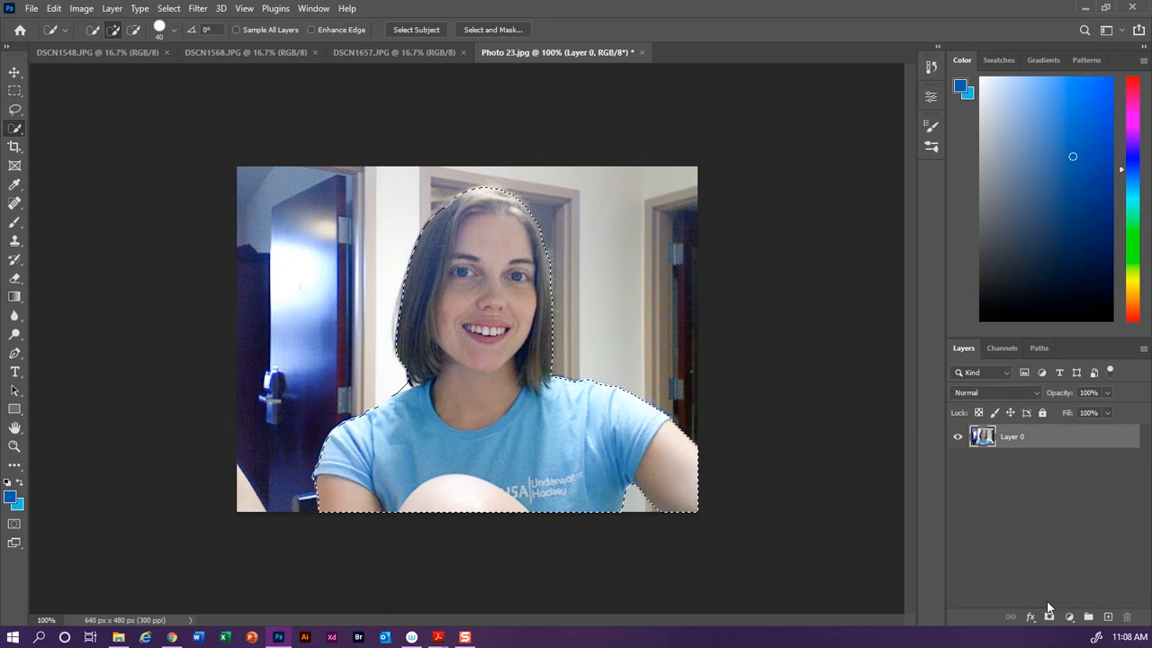
click(1049, 618)
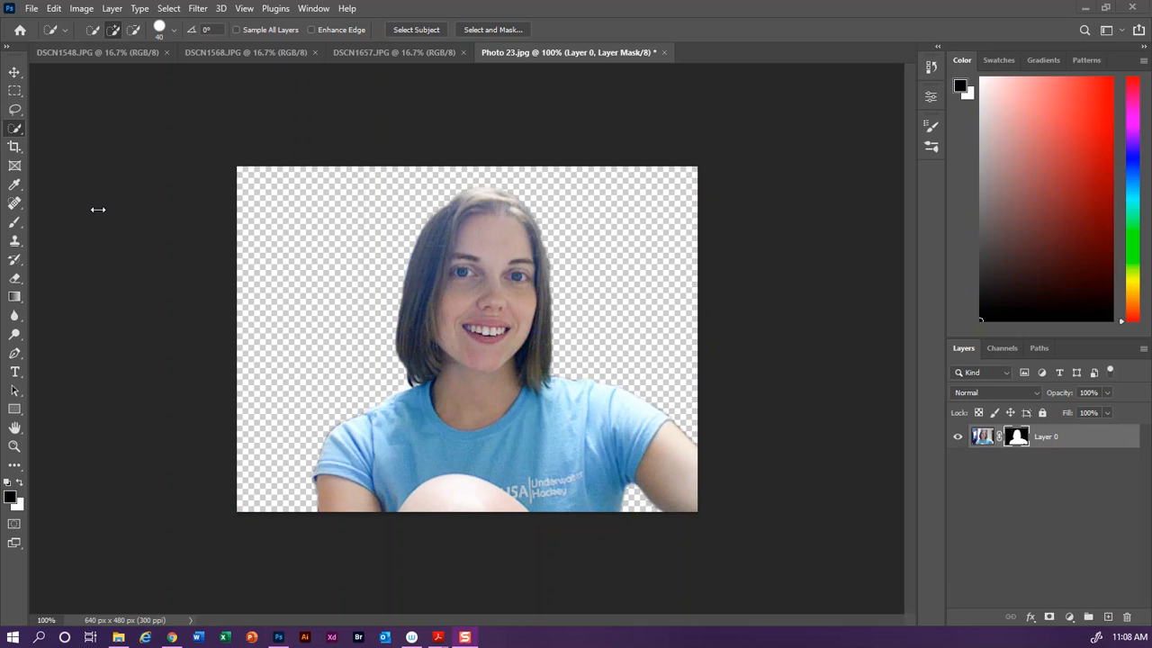
Step: Crop the image's left edge inward to about 610 px wide
click(12, 148)
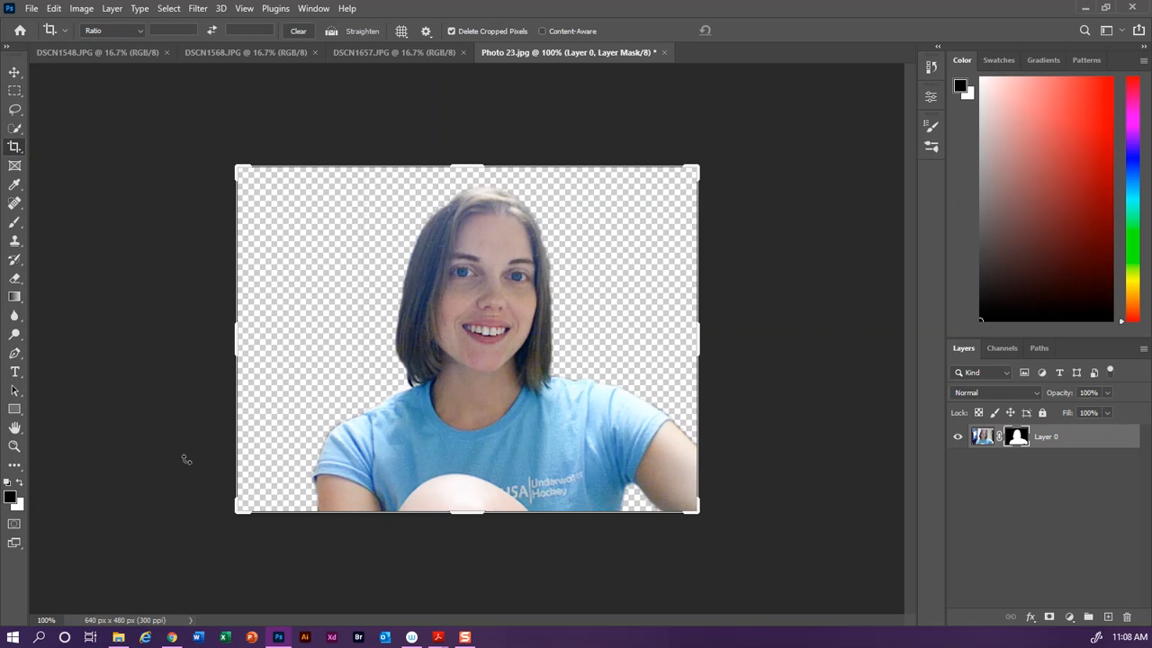
mouse_move(238, 342)
mouse_down()
mouse_move(258, 348)
mouse_move(249, 342)
mouse_up()
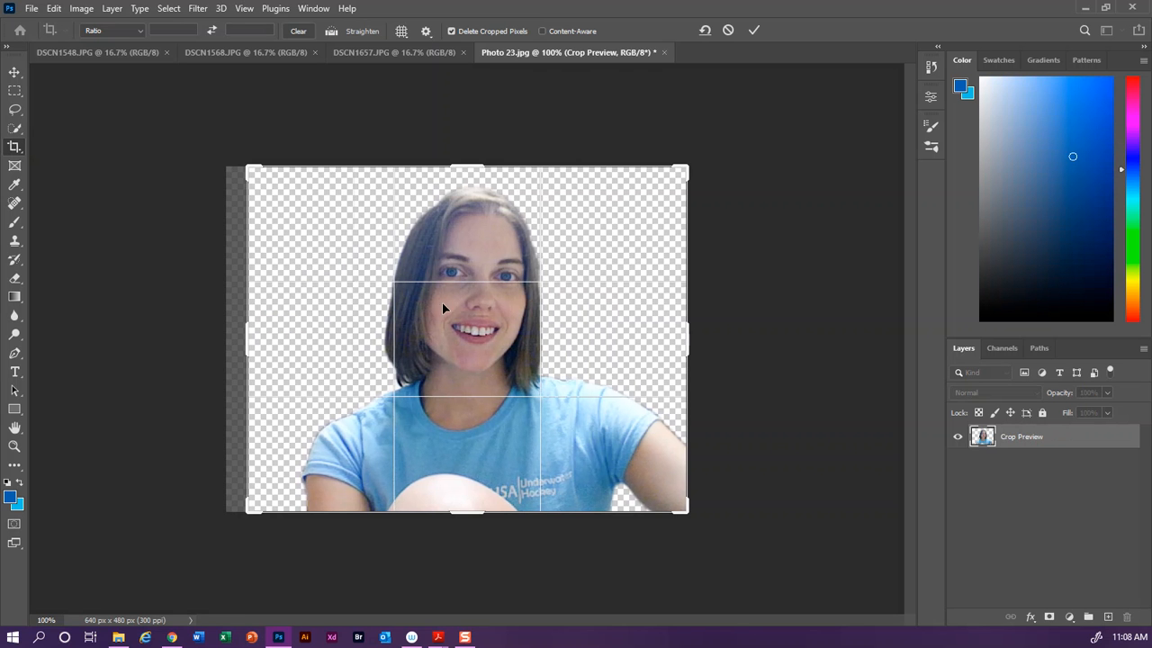
click(755, 30)
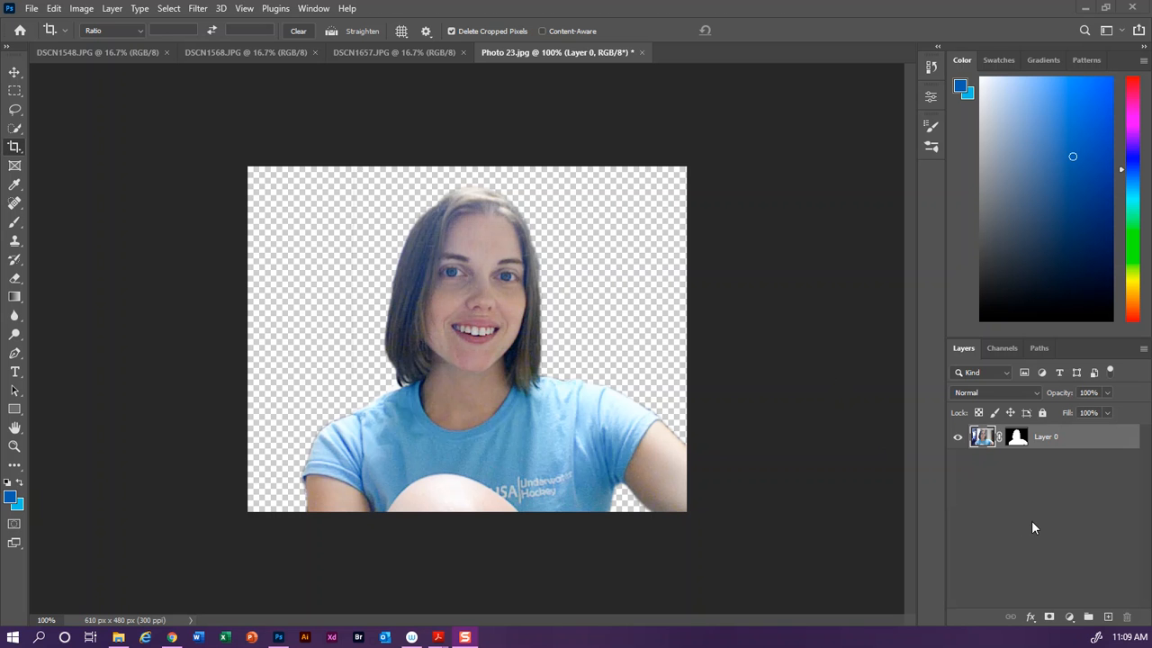
Step: Add a Levels adjustment layer with the input black point at 24 and white point at 237
click(1069, 618)
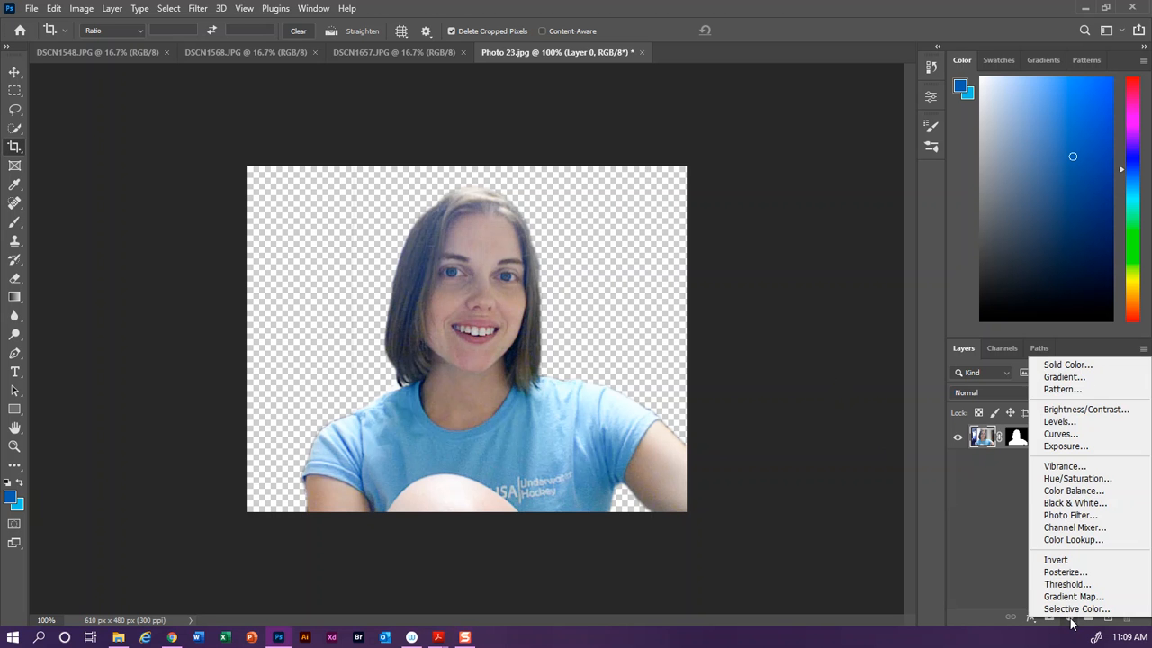
click(1062, 422)
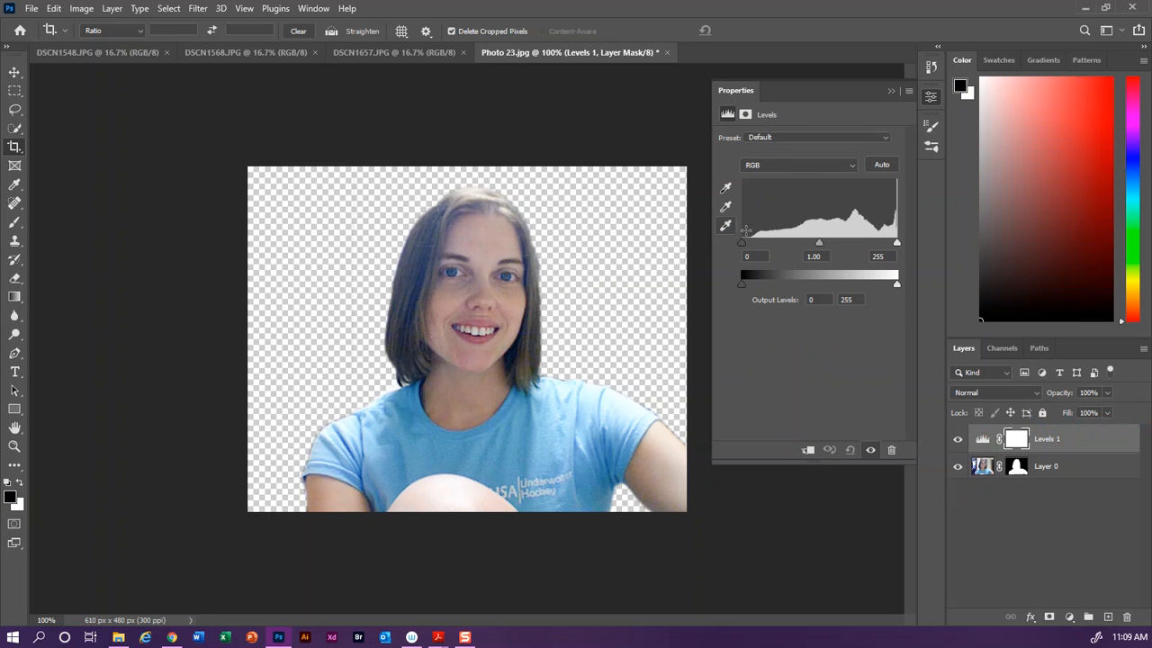
drag(742, 242, 752, 243)
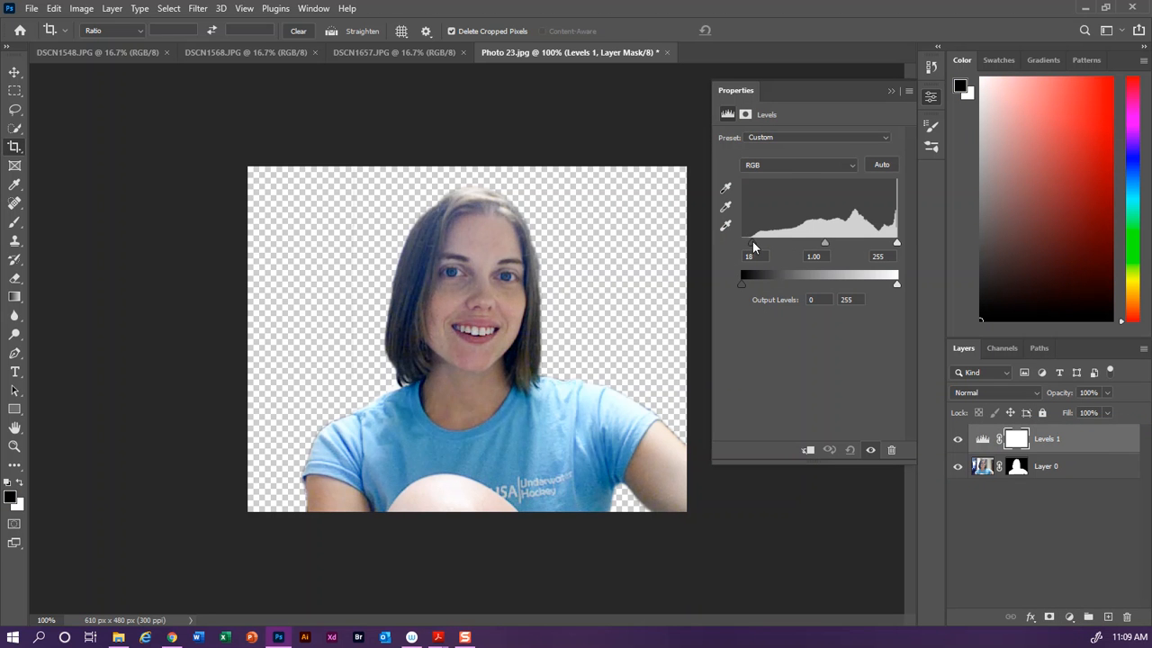
drag(896, 243, 885, 243)
drag(752, 248, 757, 247)
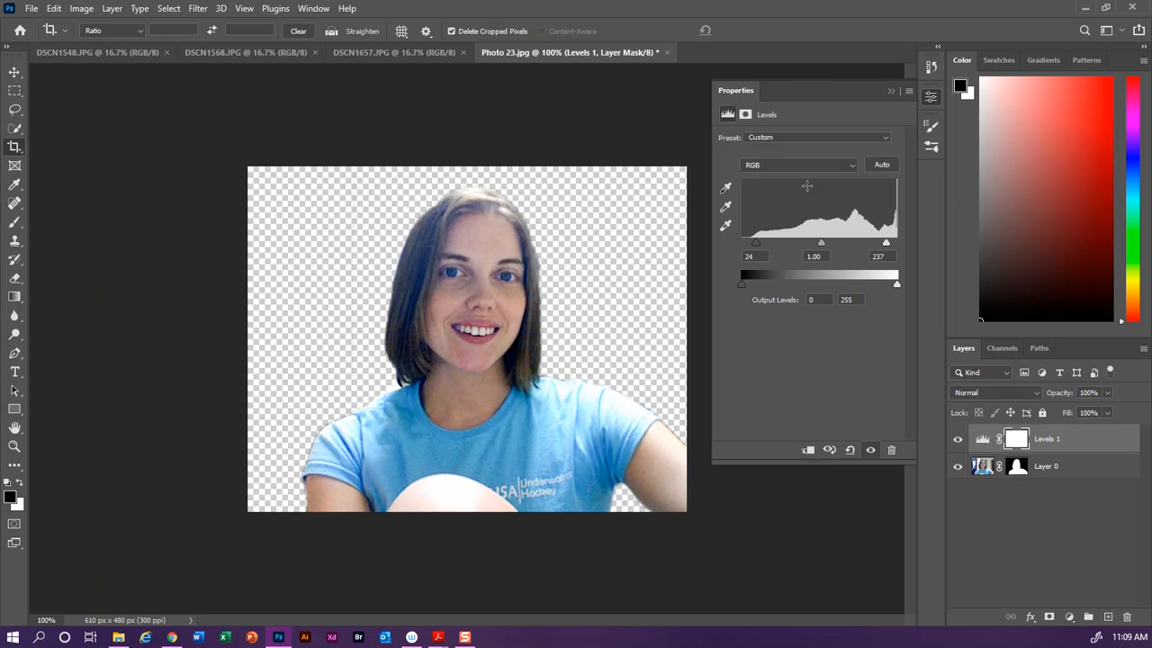
Step: Add a Curves adjustment layer with an S-curve using points near input 70/output 56 and 208/216
click(930, 96)
click(1069, 615)
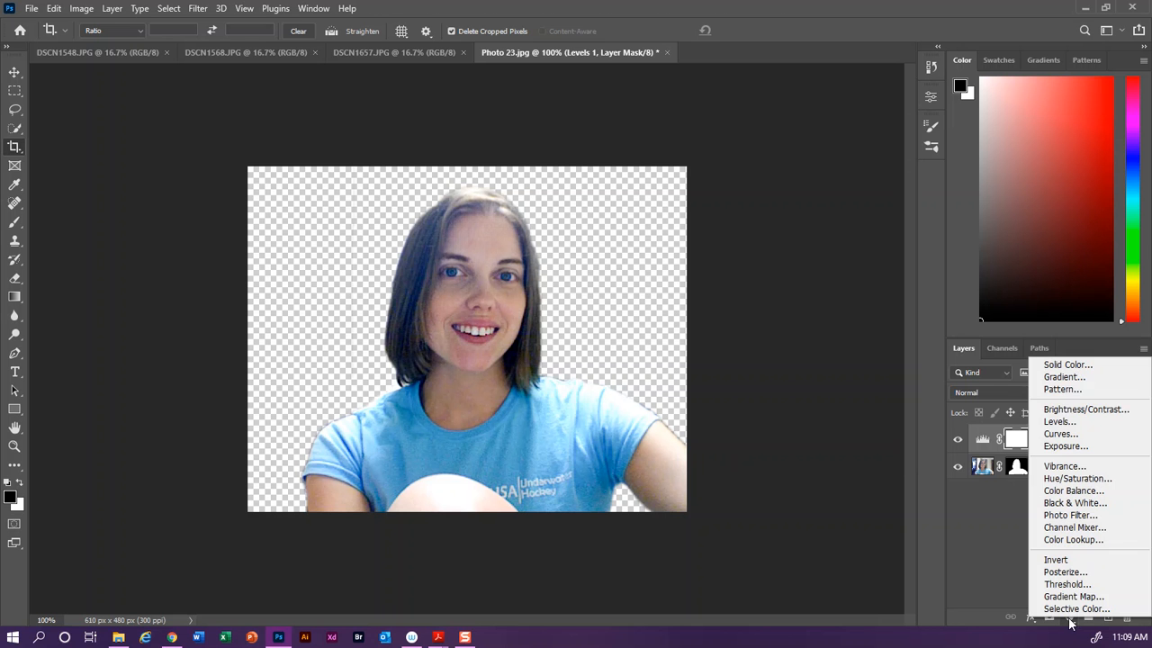
click(1055, 435)
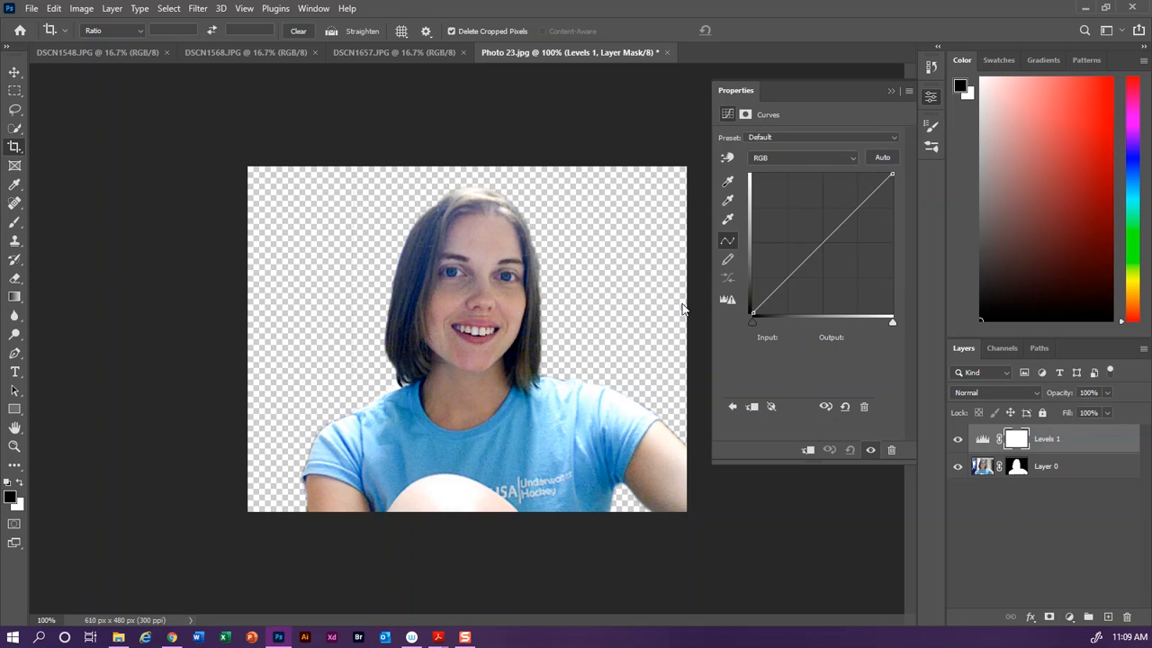
click(785, 281)
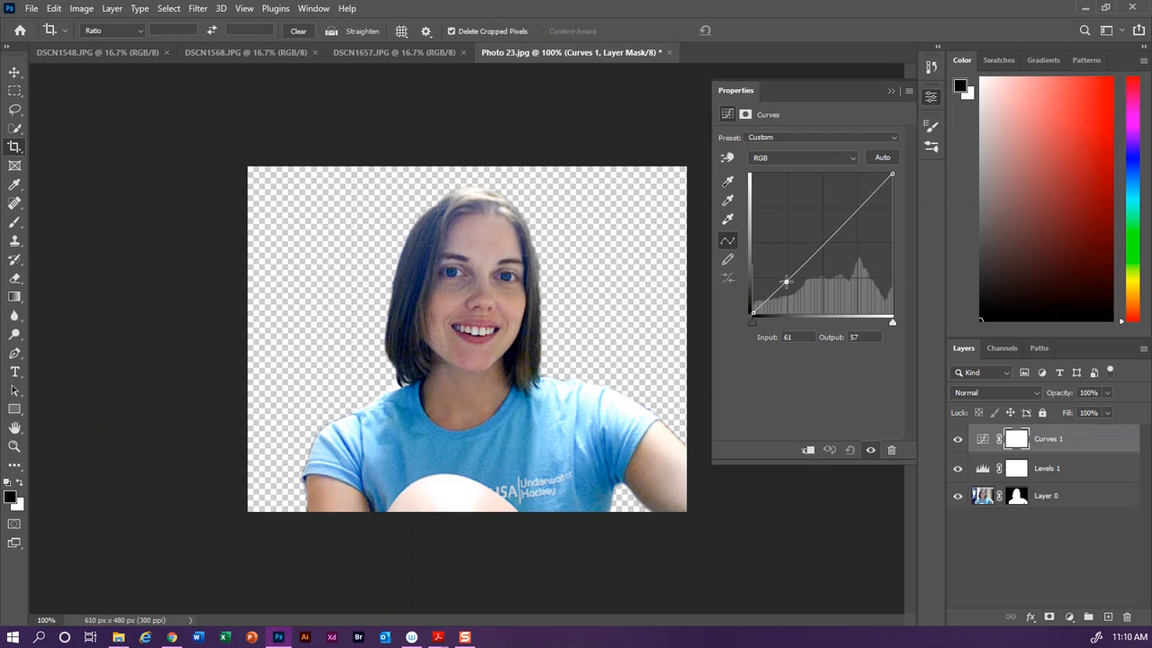
drag(785, 280, 791, 284)
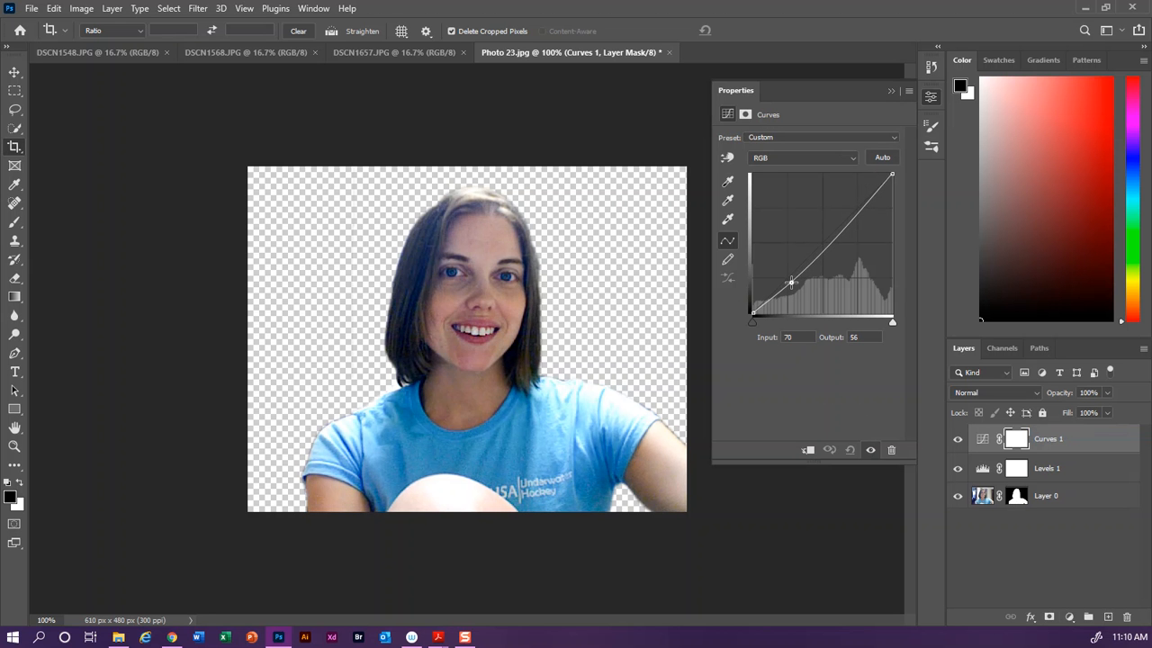
click(868, 200)
drag(868, 200, 866, 194)
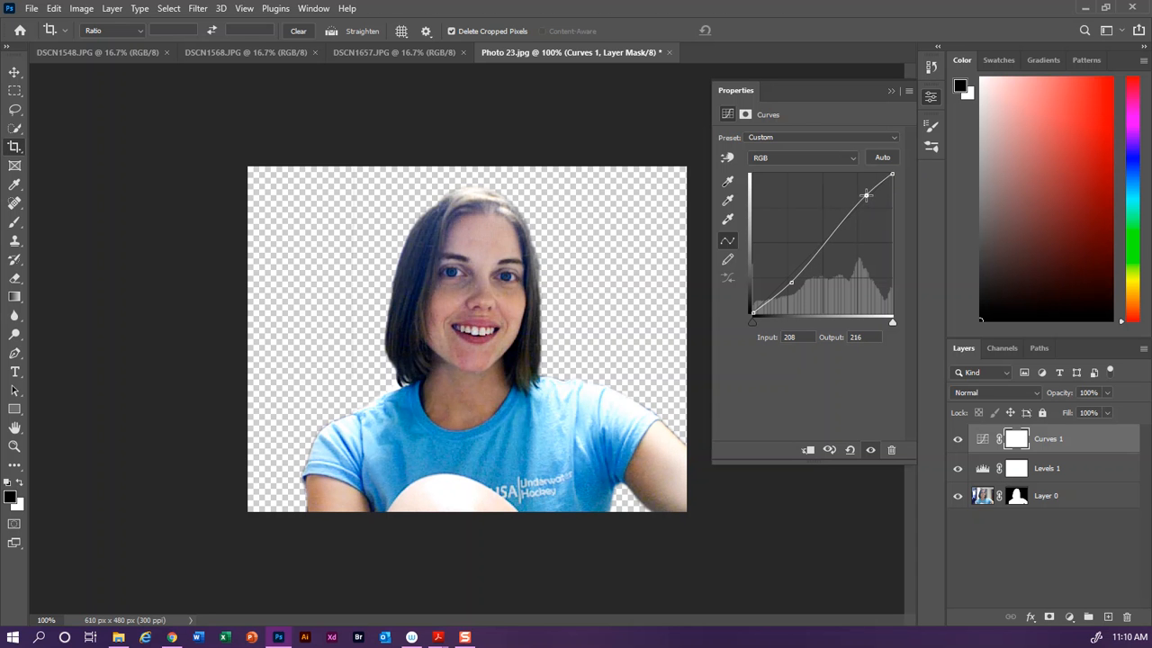
drag(831, 237, 834, 236)
click(932, 97)
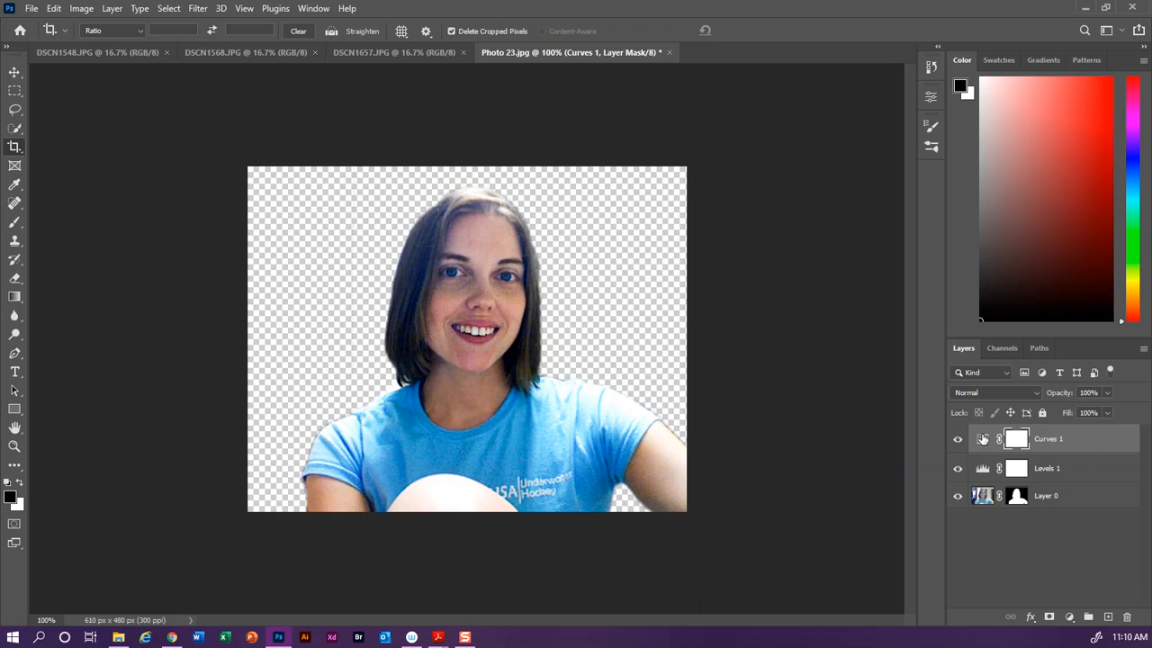
Step: Delete the Curves adjustment layer
click(980, 444)
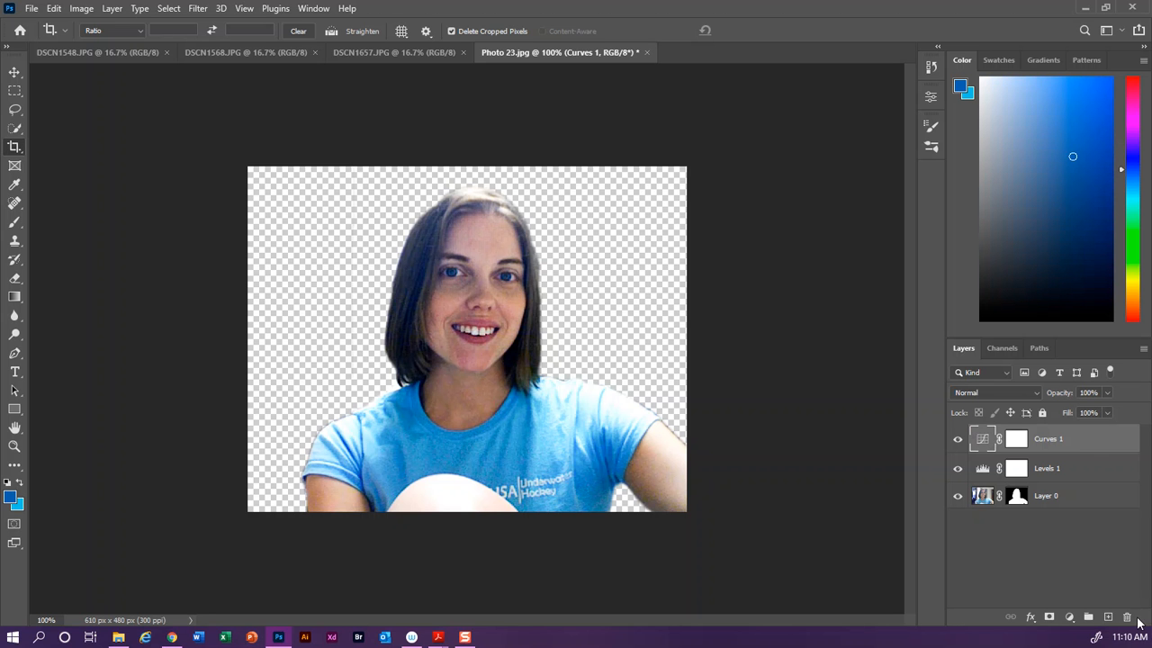
click(1126, 617)
click(509, 243)
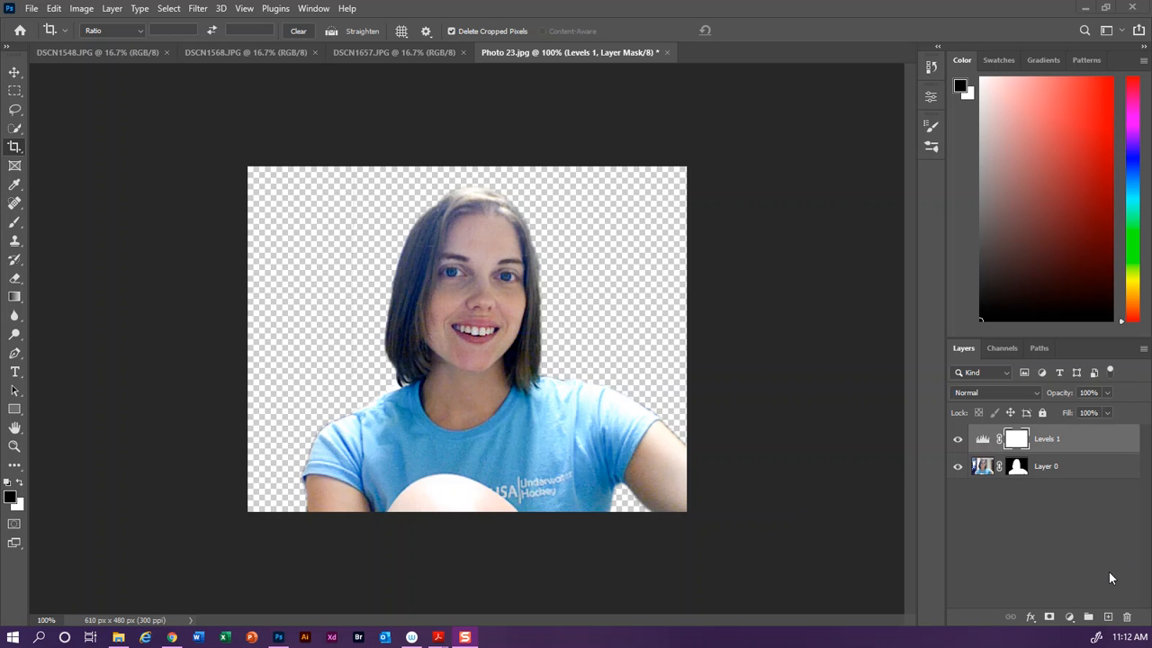
Step: Create a new empty layer and move it below Layer 0
click(1109, 619)
drag(1049, 441, 1044, 504)
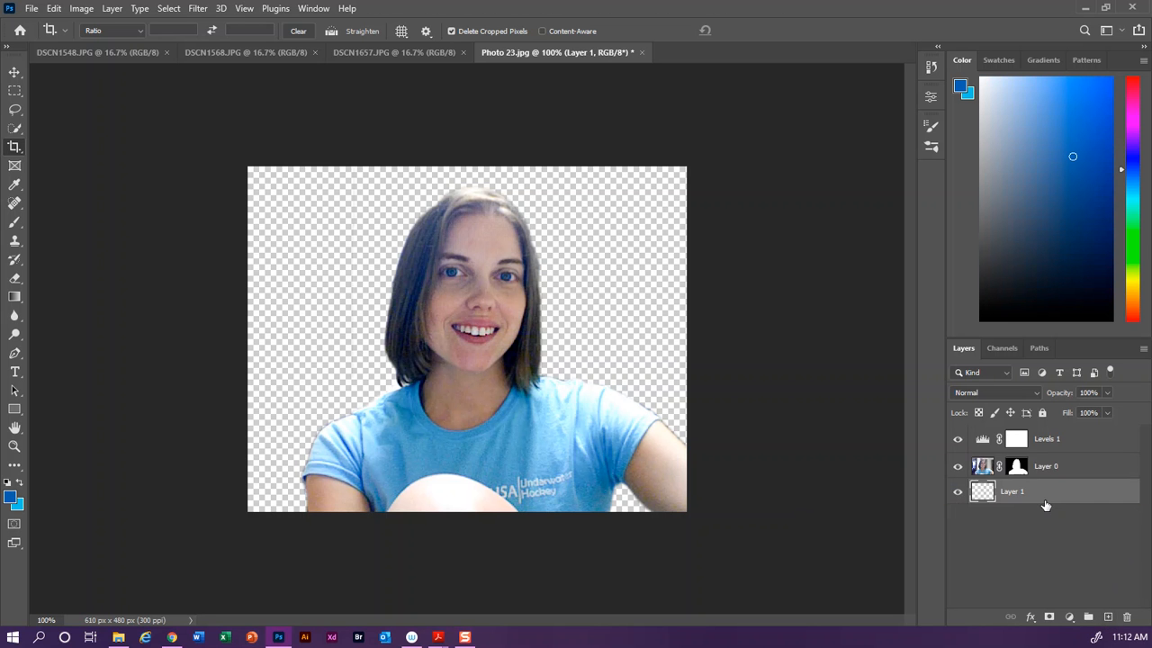
Step: Pick a light gray foreground color and fill the new bottom layer with it using the Paint Bucket
click(13, 298)
right_click(13, 298)
click(59, 310)
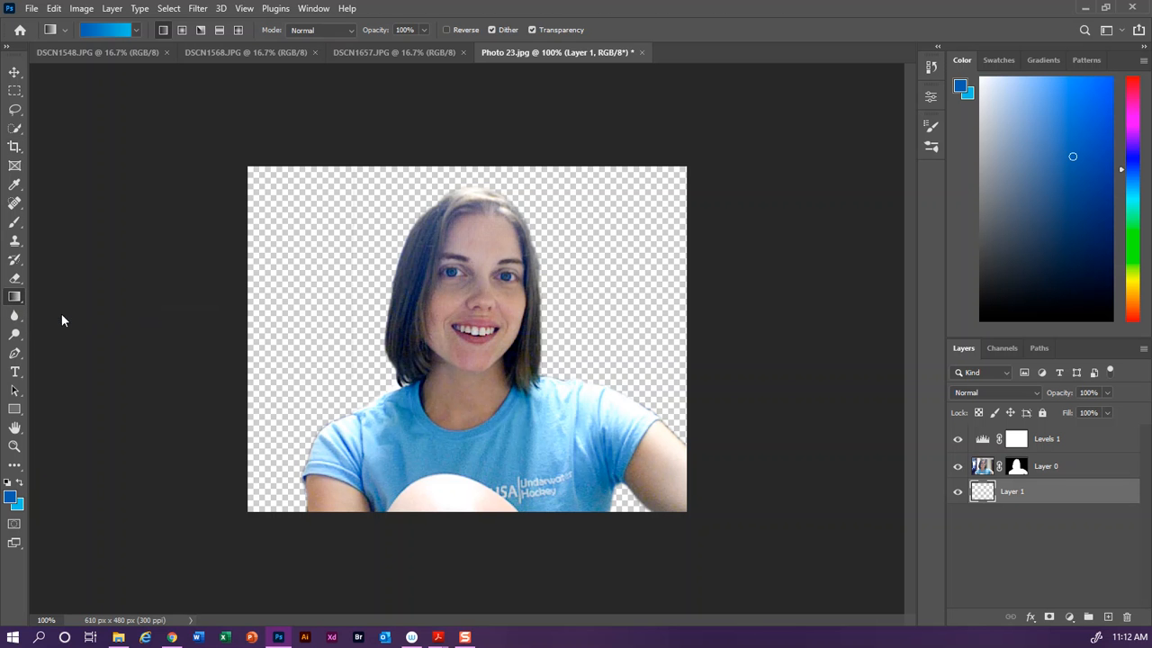
click(7, 483)
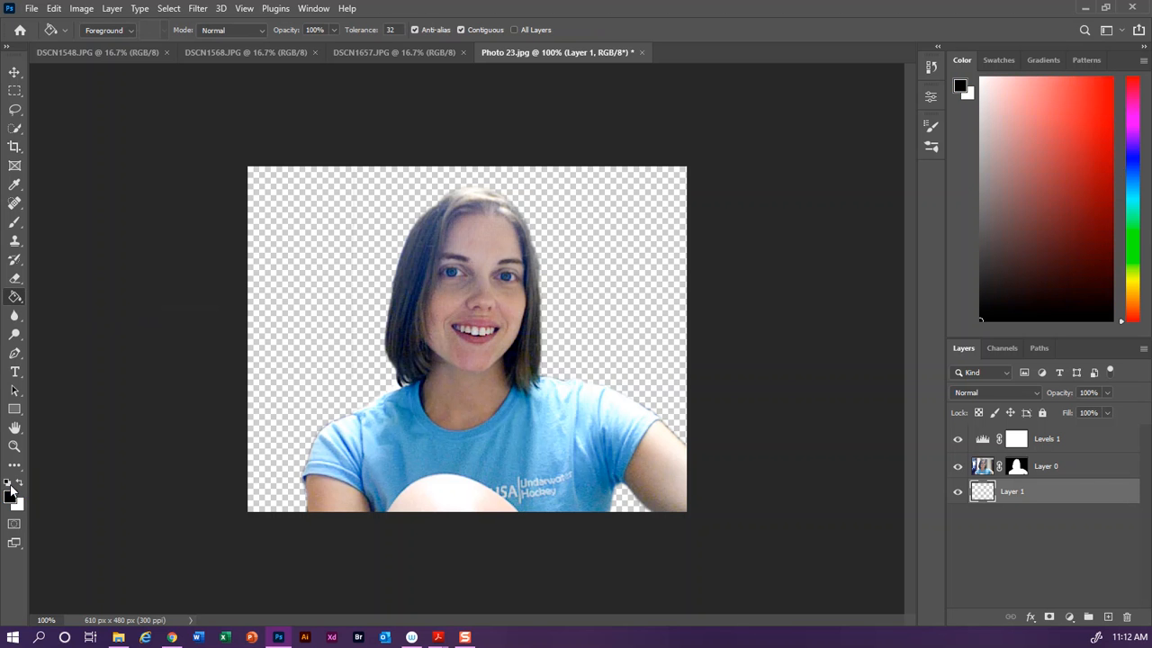
click(19, 483)
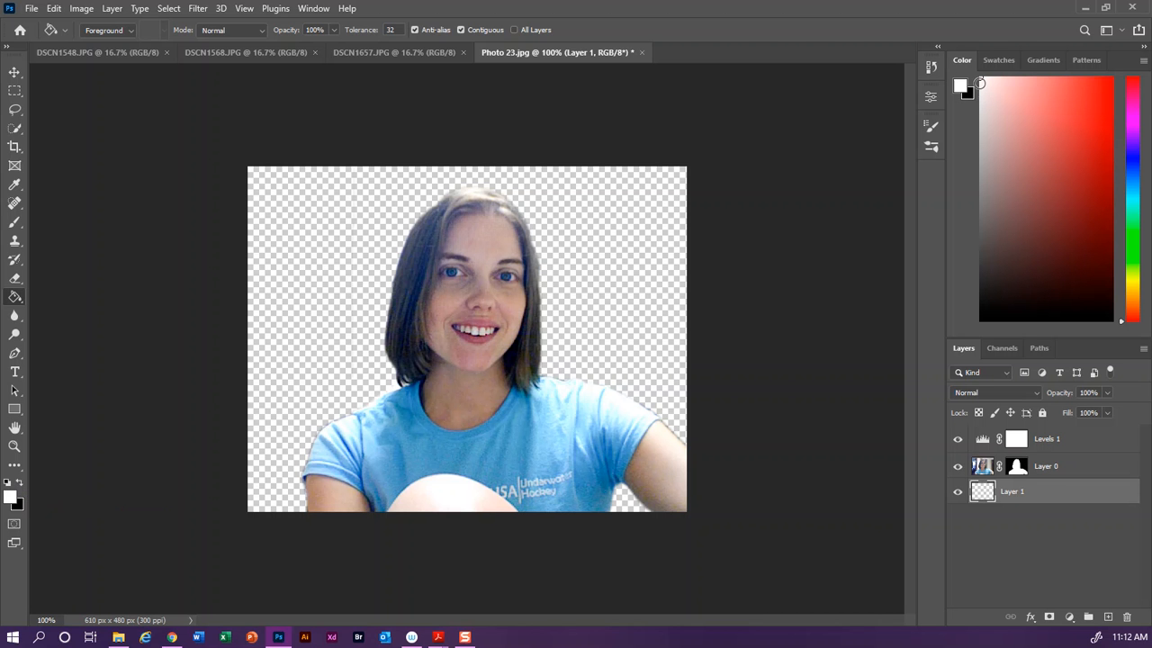
click(313, 8)
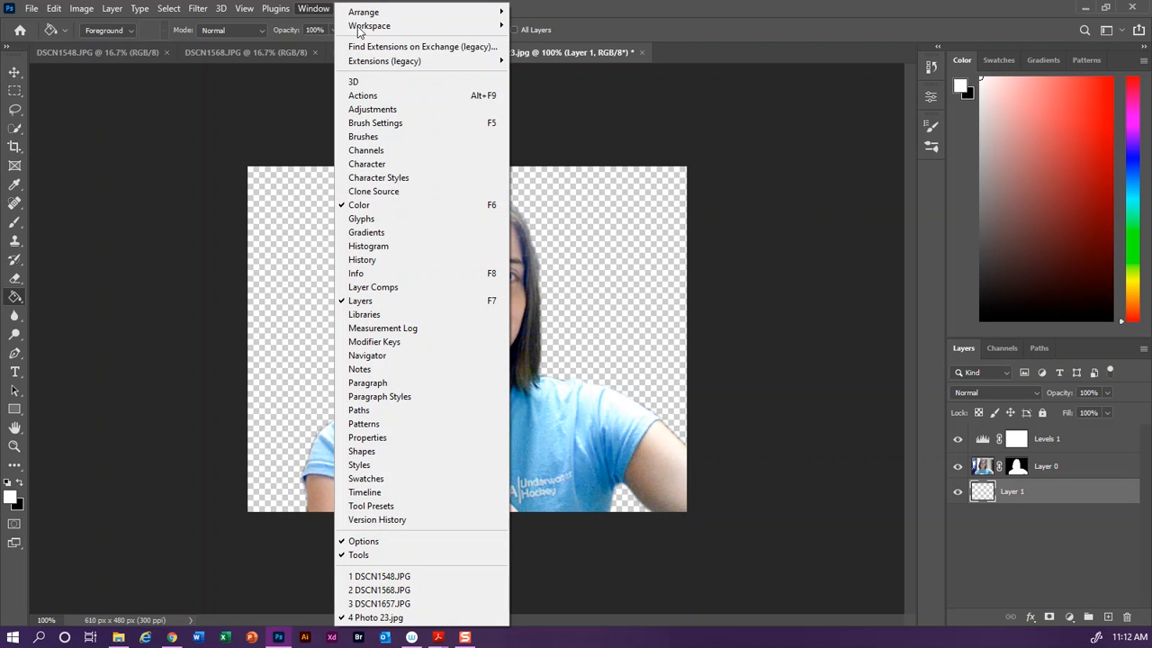
click(979, 112)
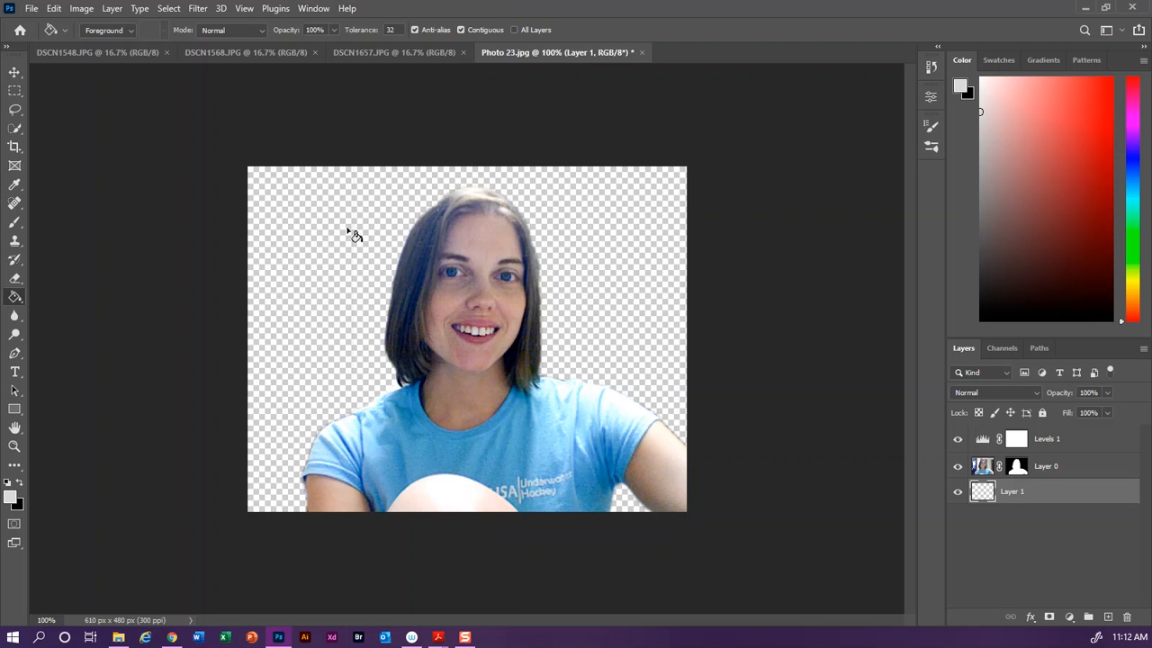
click(328, 258)
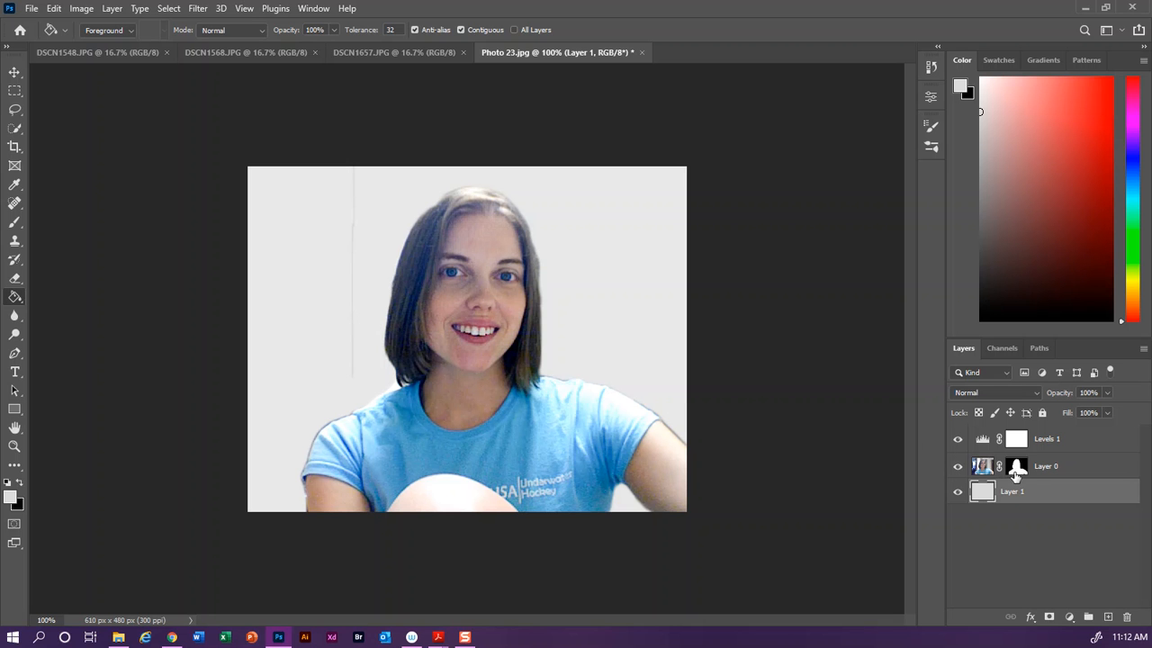
Step: Paint black on Layer 0's mask to hide the thin leftover strip left of the hair
click(1017, 466)
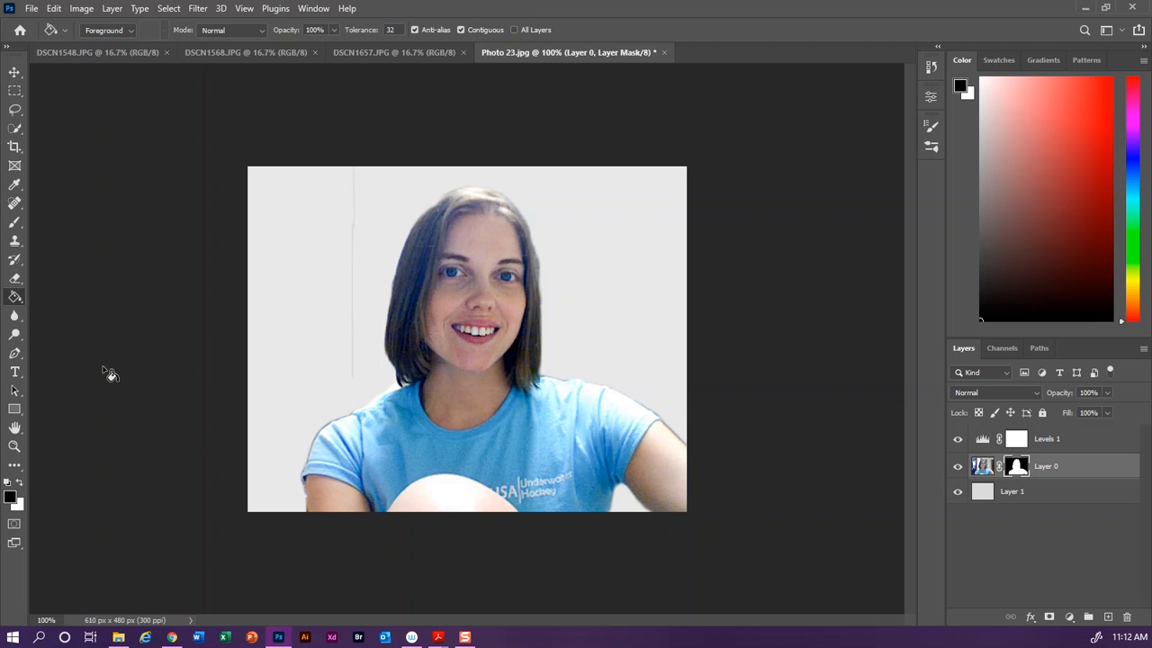
click(15, 222)
drag(313, 334, 309, 162)
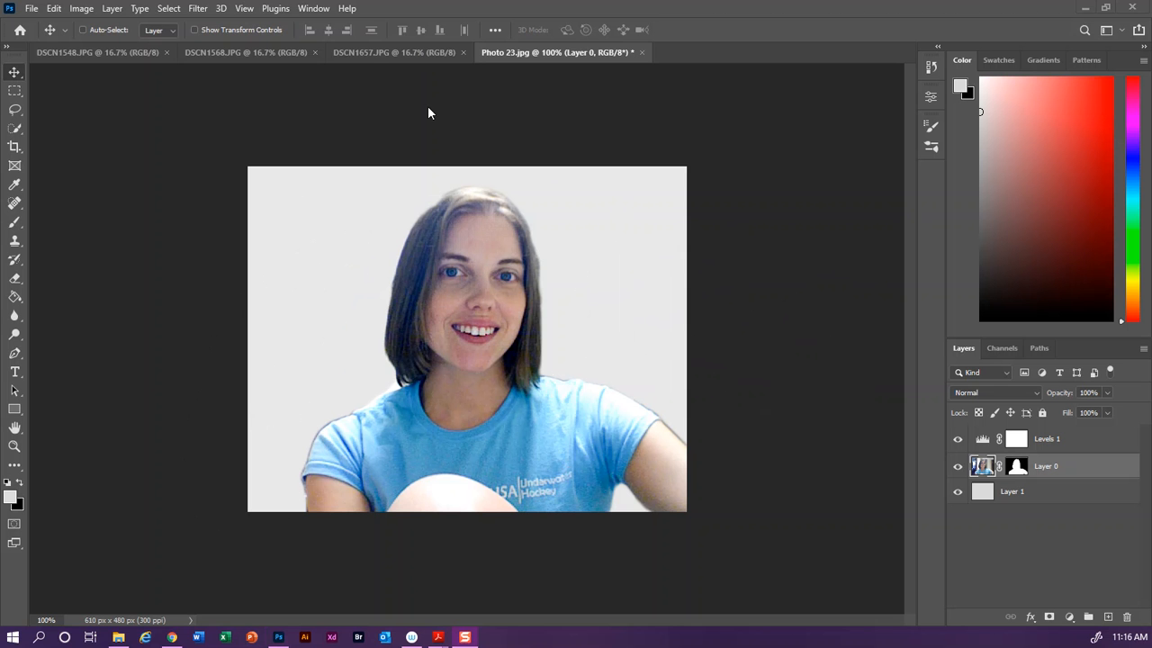
Step: Bring the DSCN1657 church photo into Photo 23 as a new layer, accepting the colour profile conversion
click(368, 52)
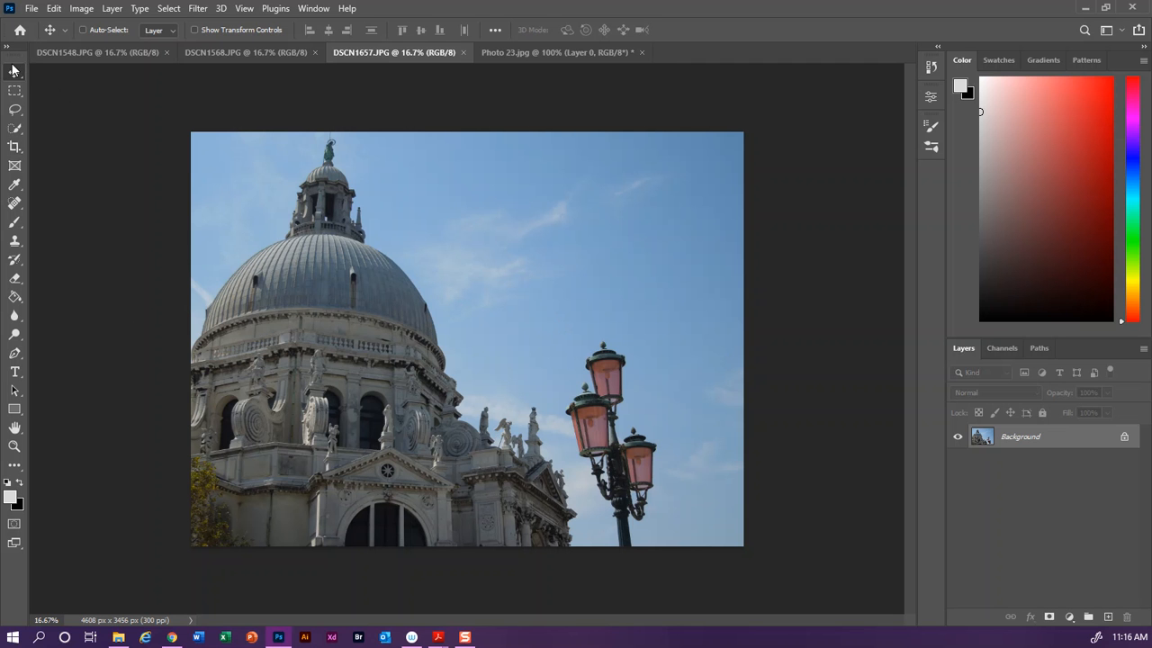
drag(481, 301, 509, 286)
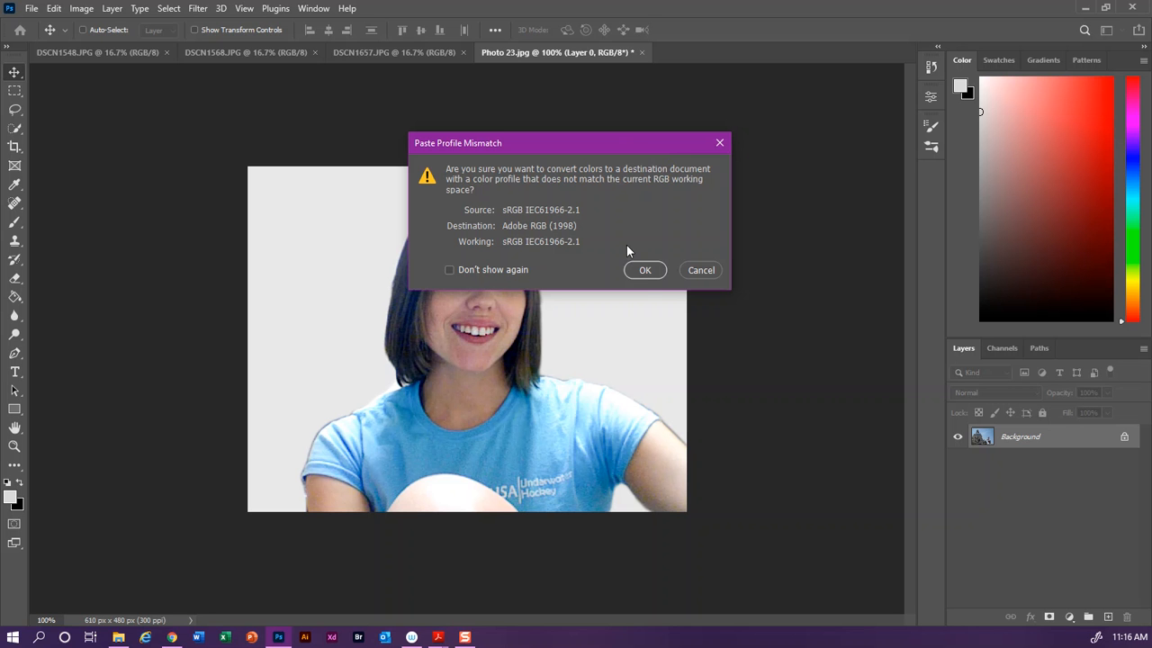
click(644, 271)
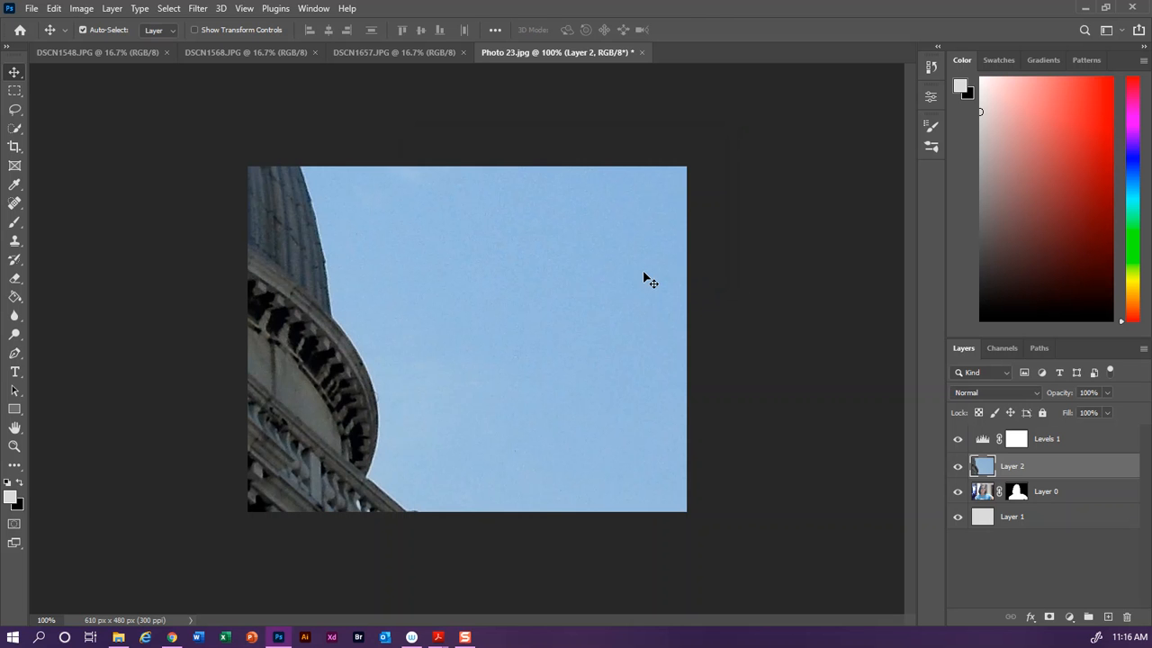
Step: Scale the church layer down to about 12% to fit the canvas and reposition it lower and to the right
key(ctrl+t)
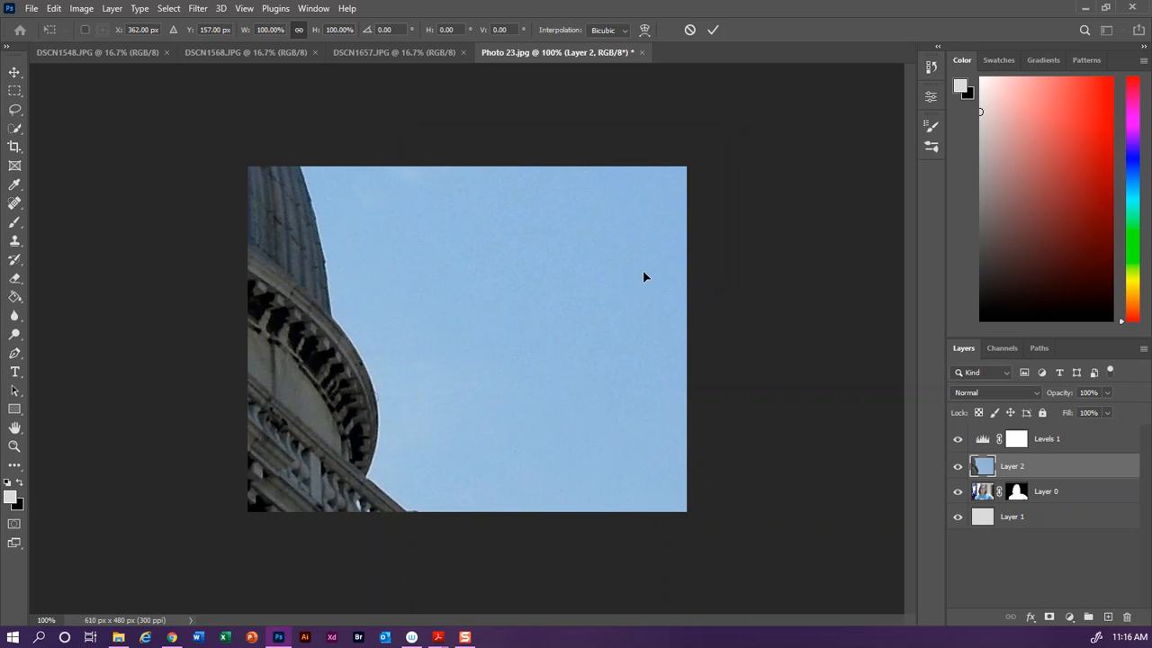
key(ctrl+0)
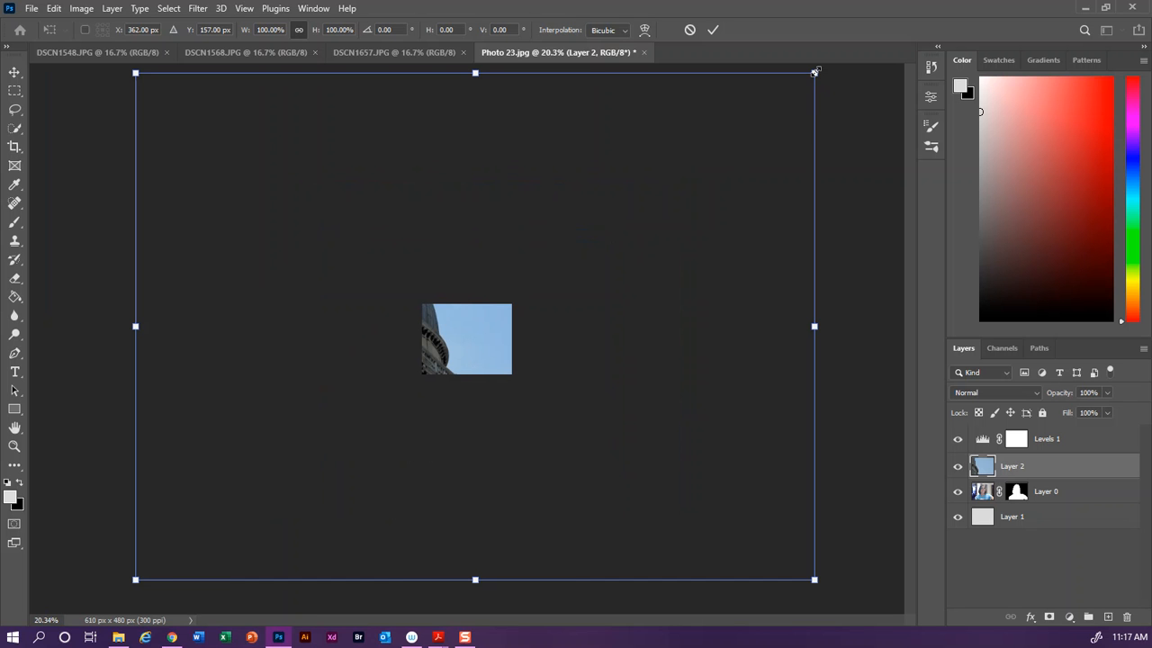
drag(814, 71, 509, 304)
drag(135, 580, 434, 378)
key(ctrl+0)
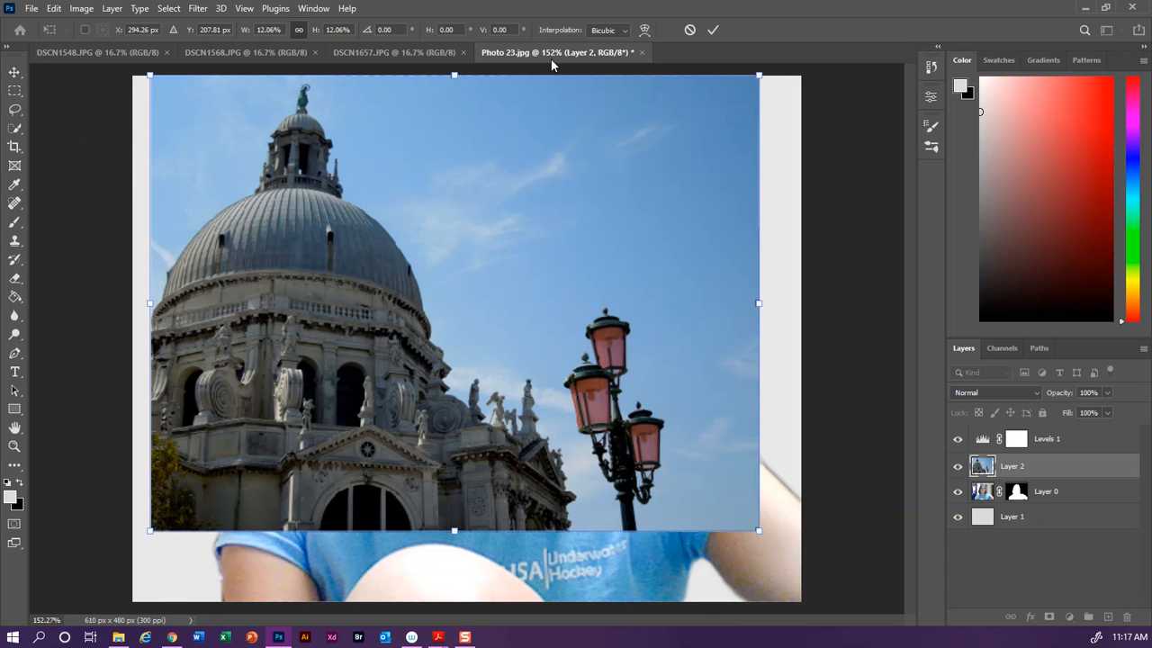
click(712, 30)
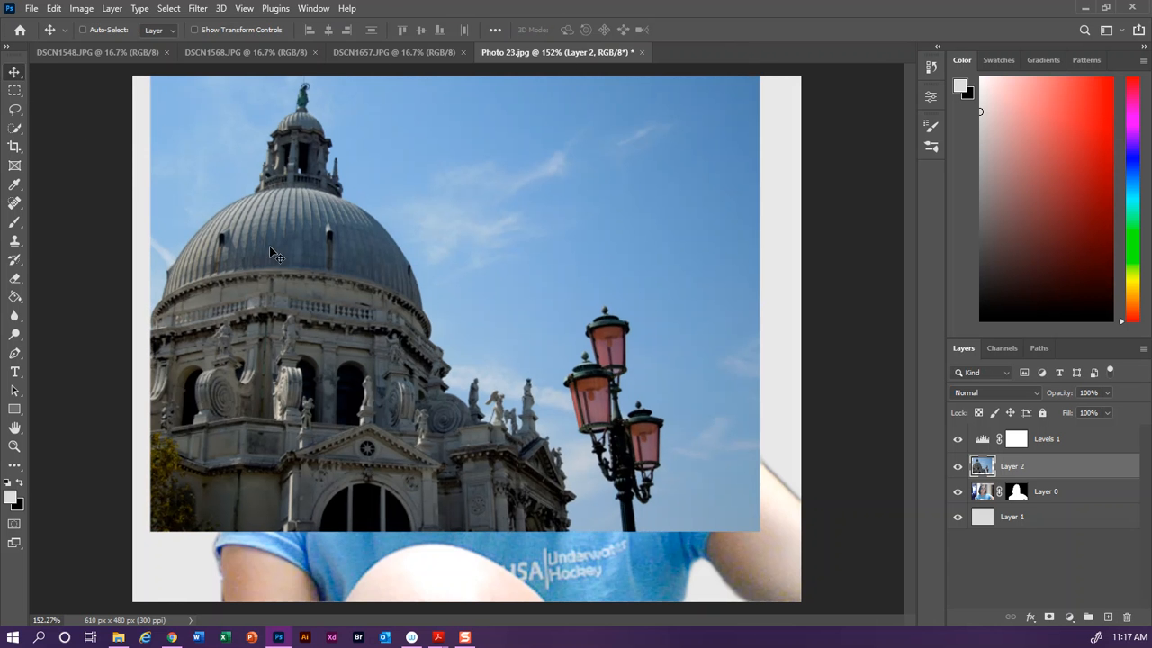
drag(307, 242, 407, 319)
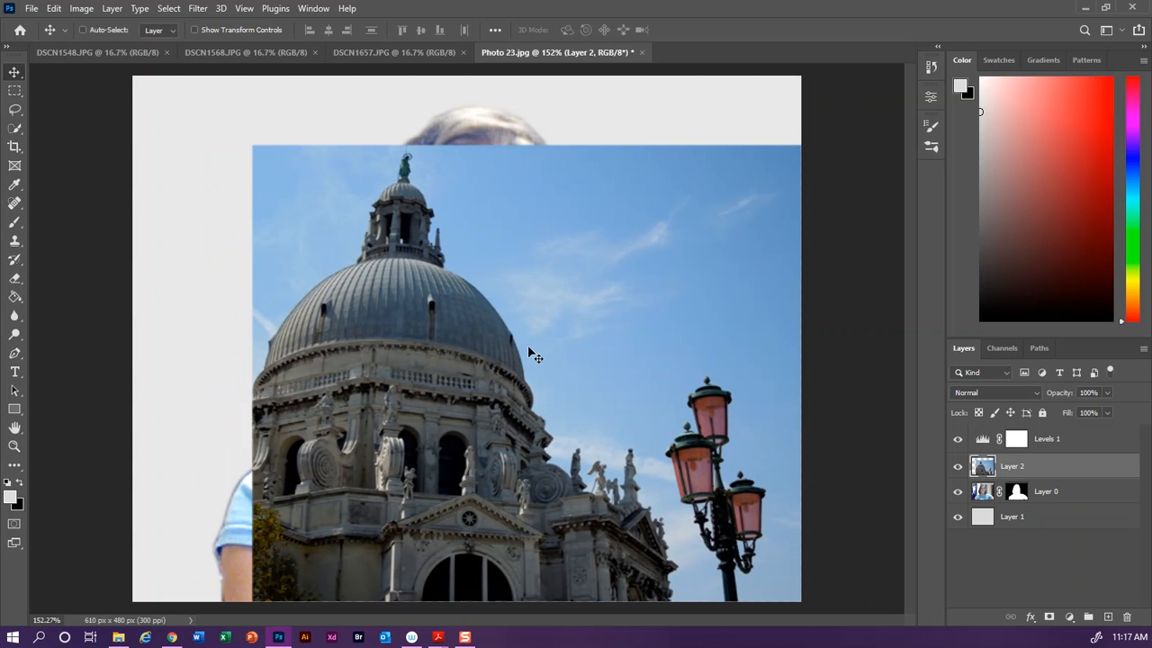
Step: Load Layer 0's mask as a selection and add it as a layer mask to the church layer
click(1019, 492)
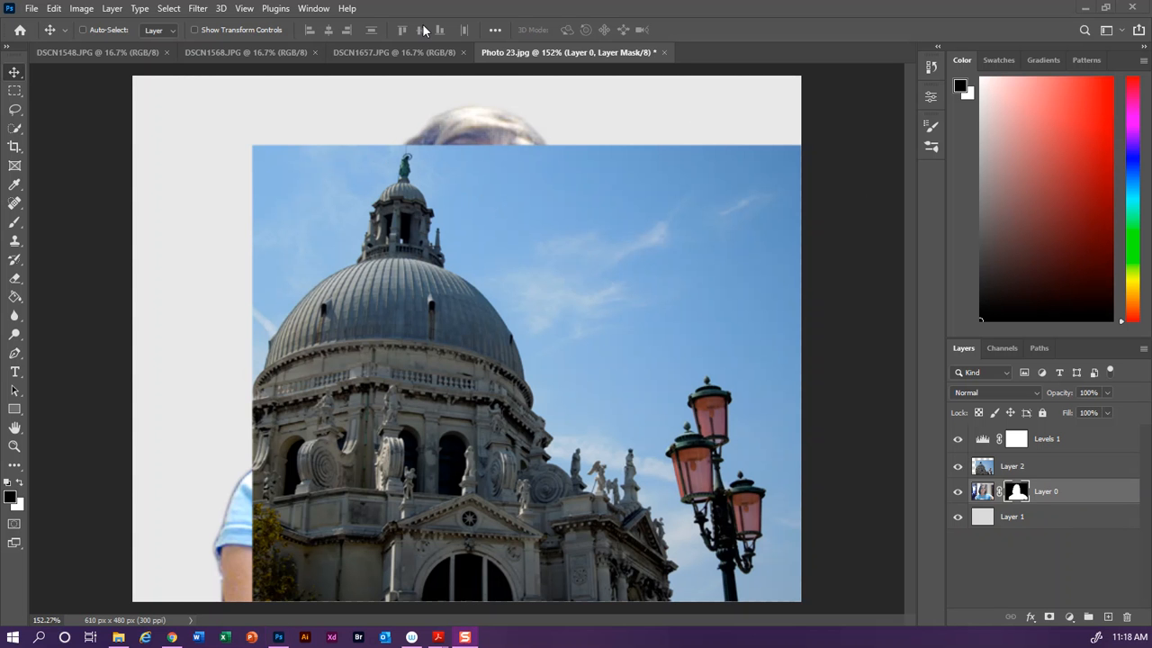
click(176, 8)
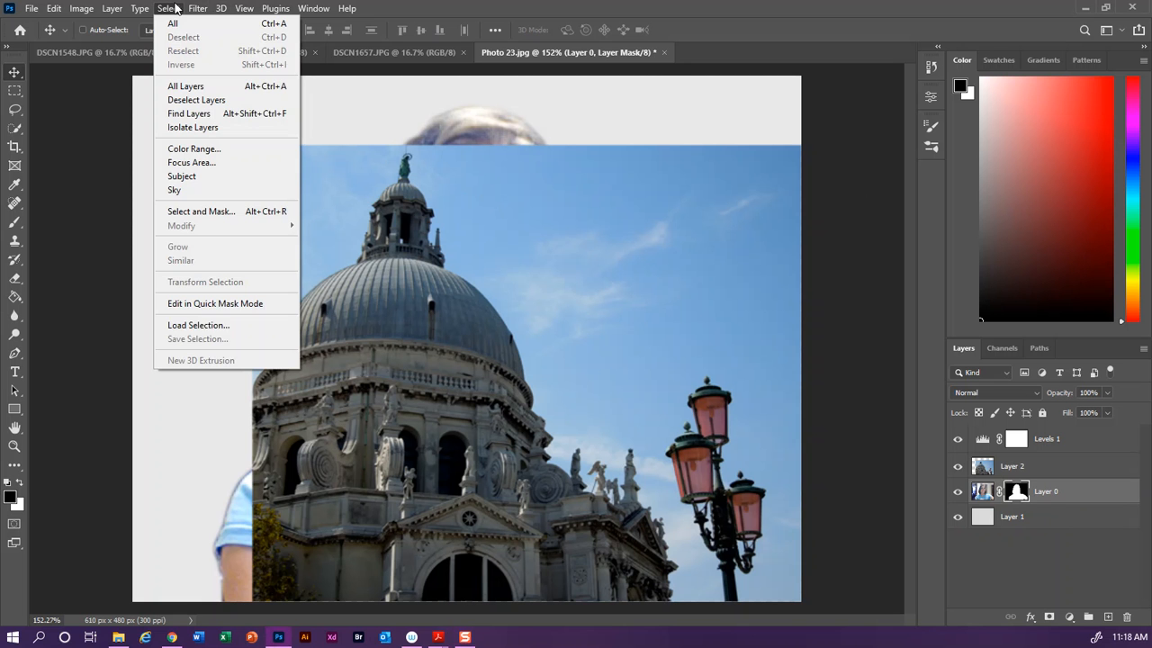
click(215, 325)
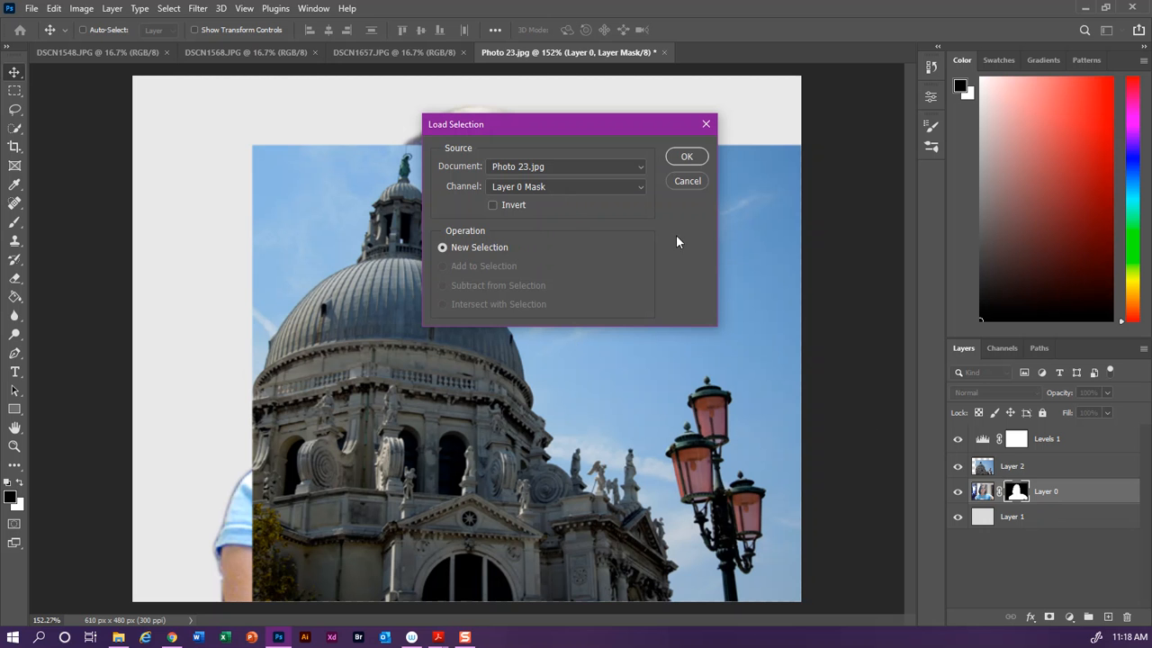
click(688, 158)
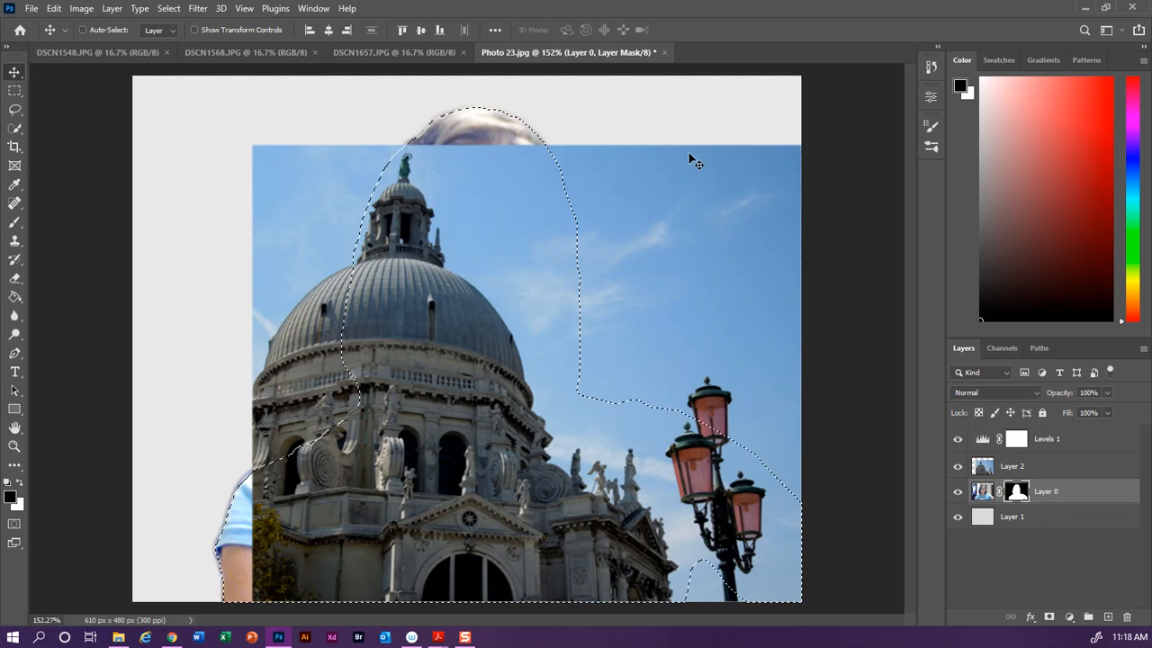
click(1011, 467)
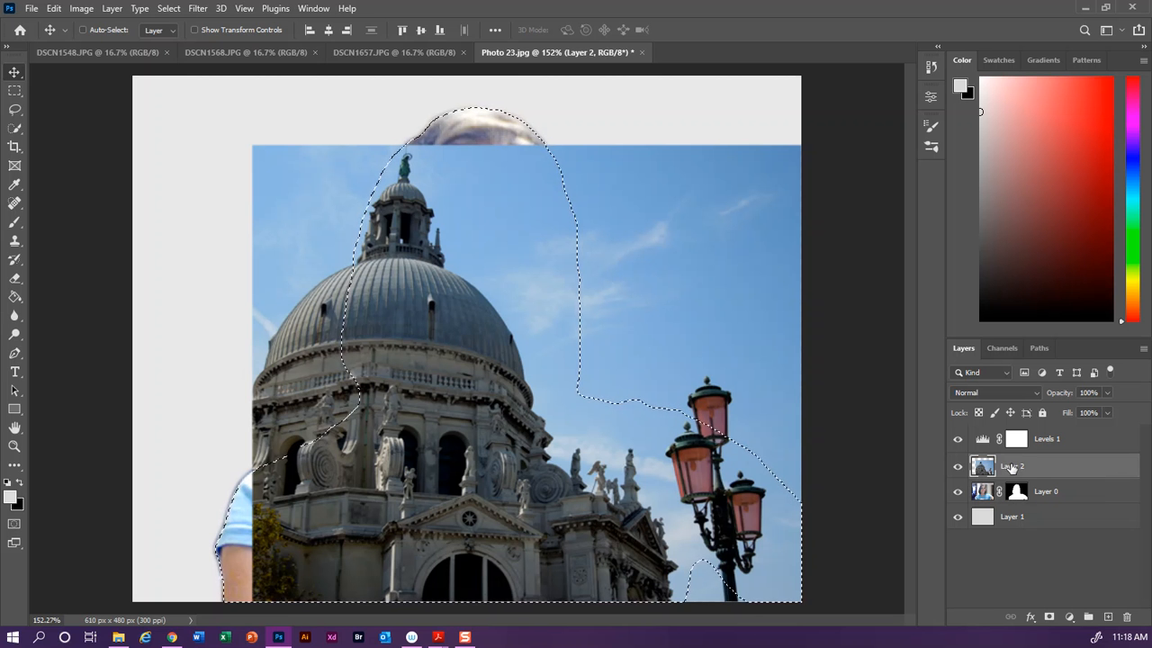
click(1049, 621)
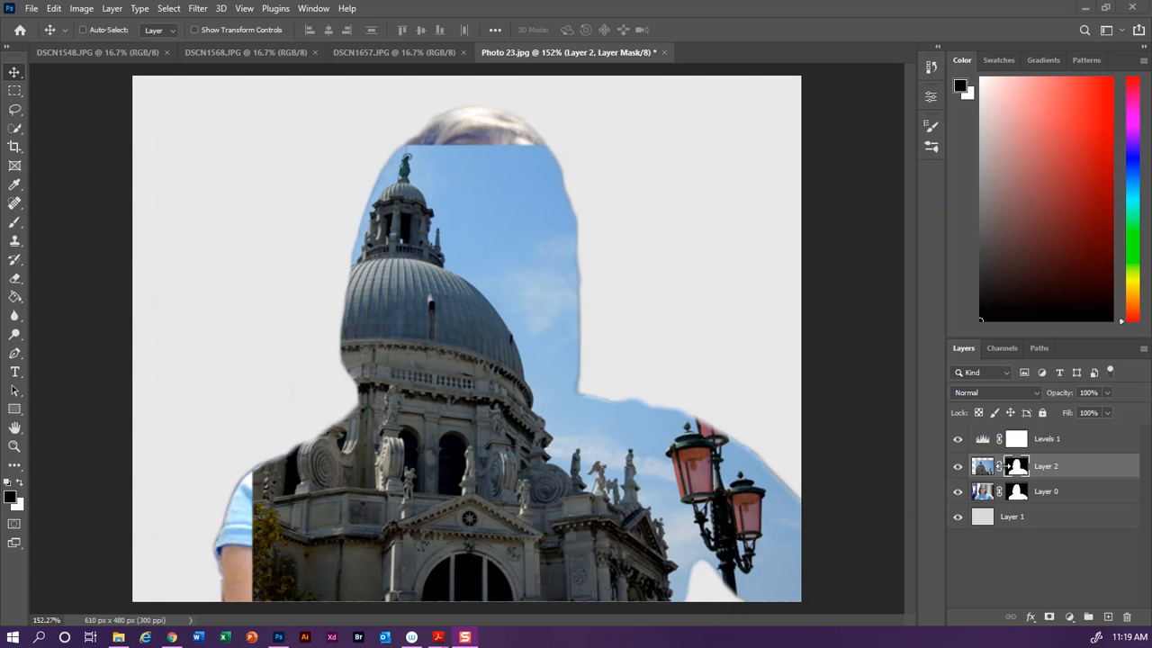
click(1085, 575)
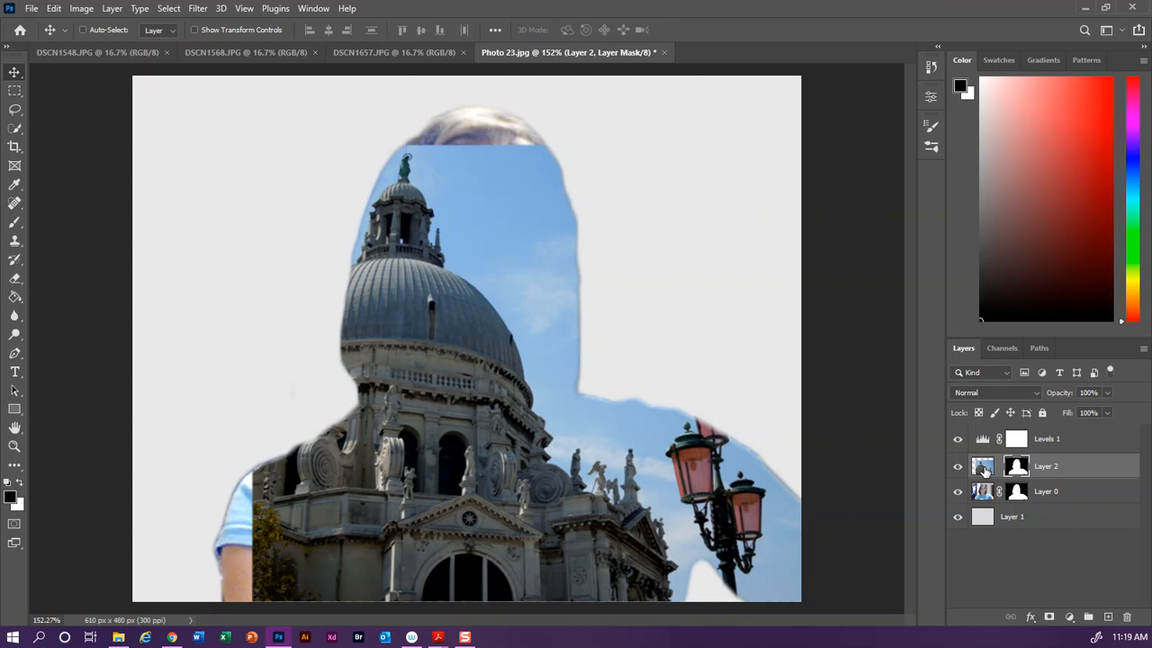
click(983, 469)
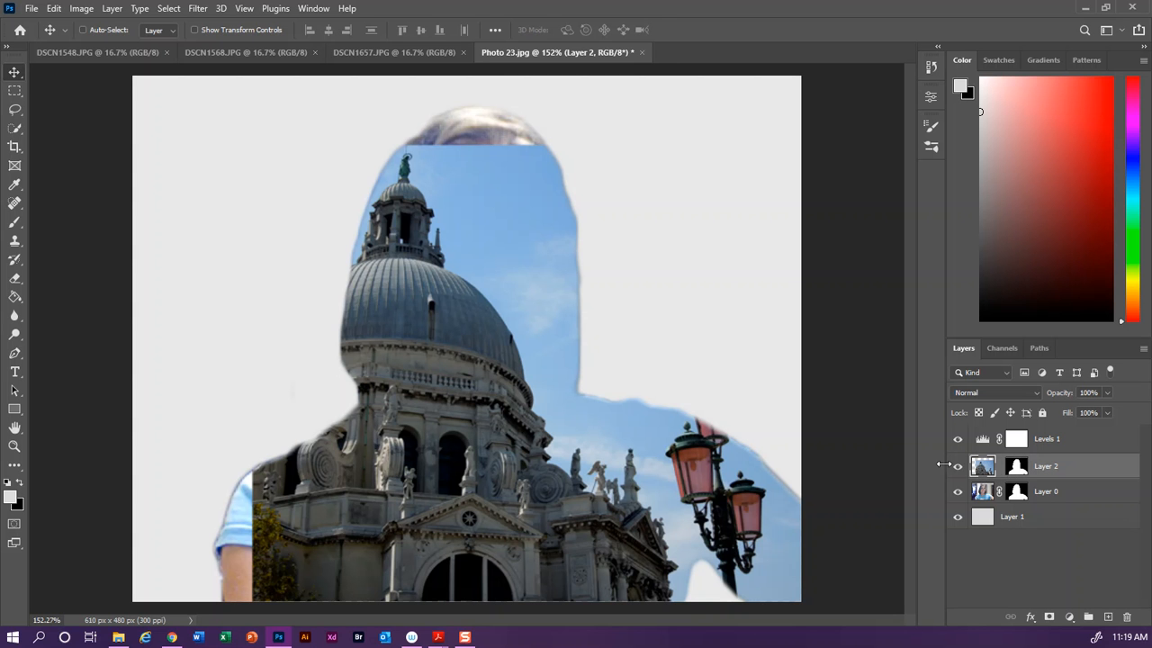
mouse_move(448, 533)
mouse_down()
mouse_move(478, 530)
mouse_move(426, 532)
mouse_move(444, 531)
mouse_up()
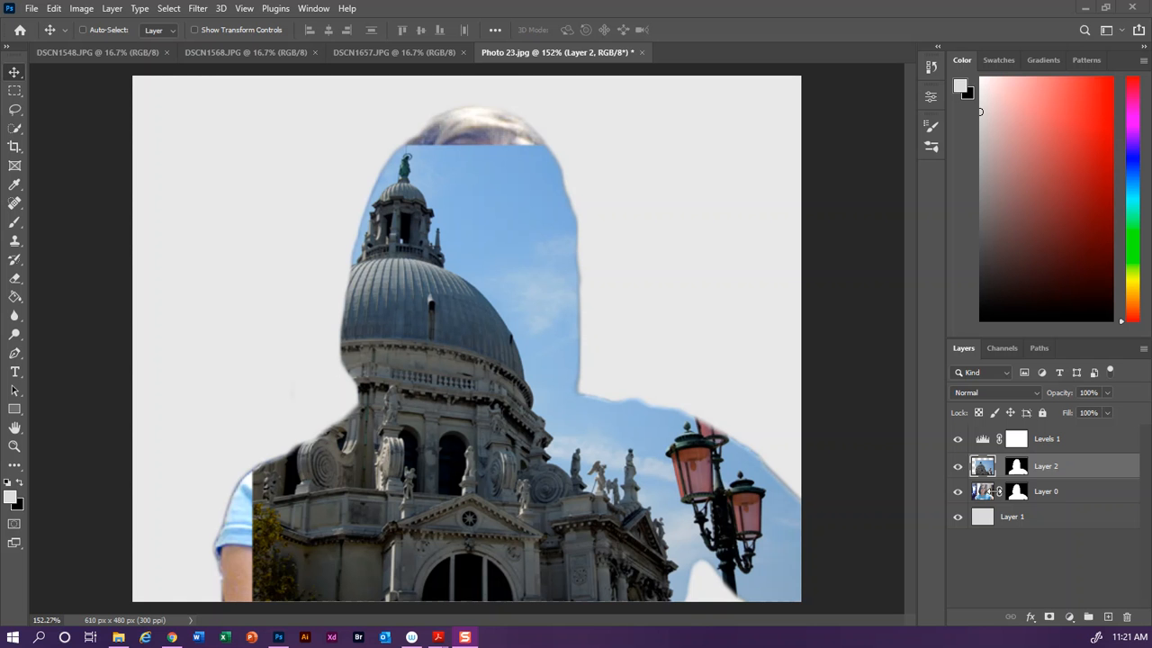
Step: Duplicate Layer 0 and move the copy above the church layer
click(1055, 493)
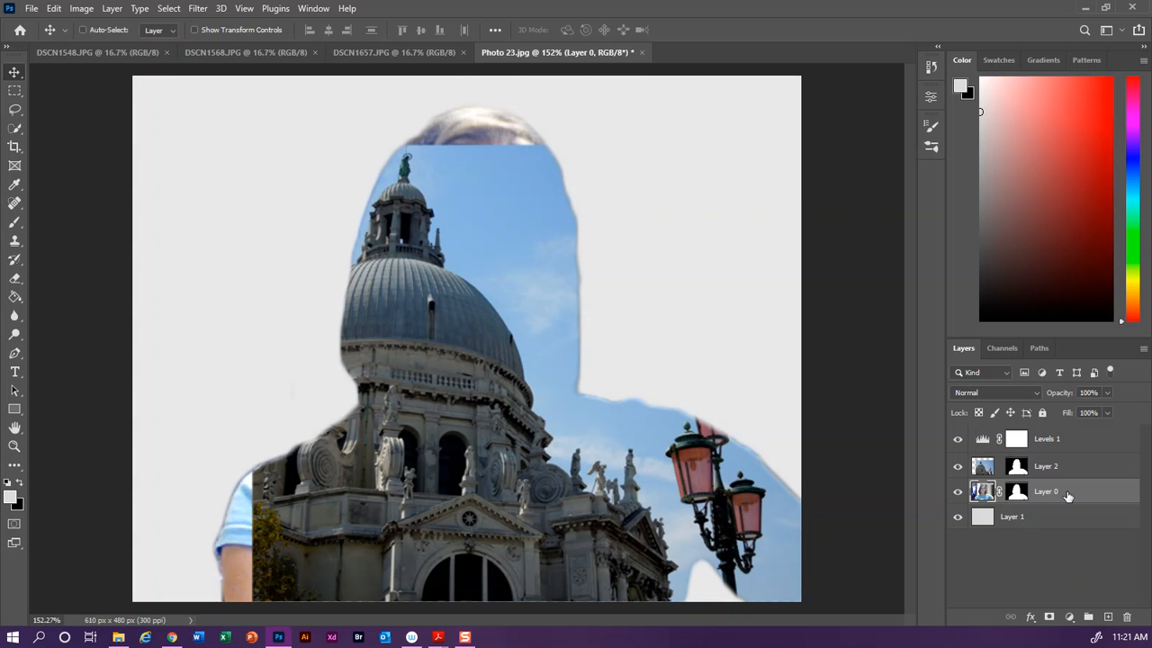
key(ctrl)
key(ctrl)
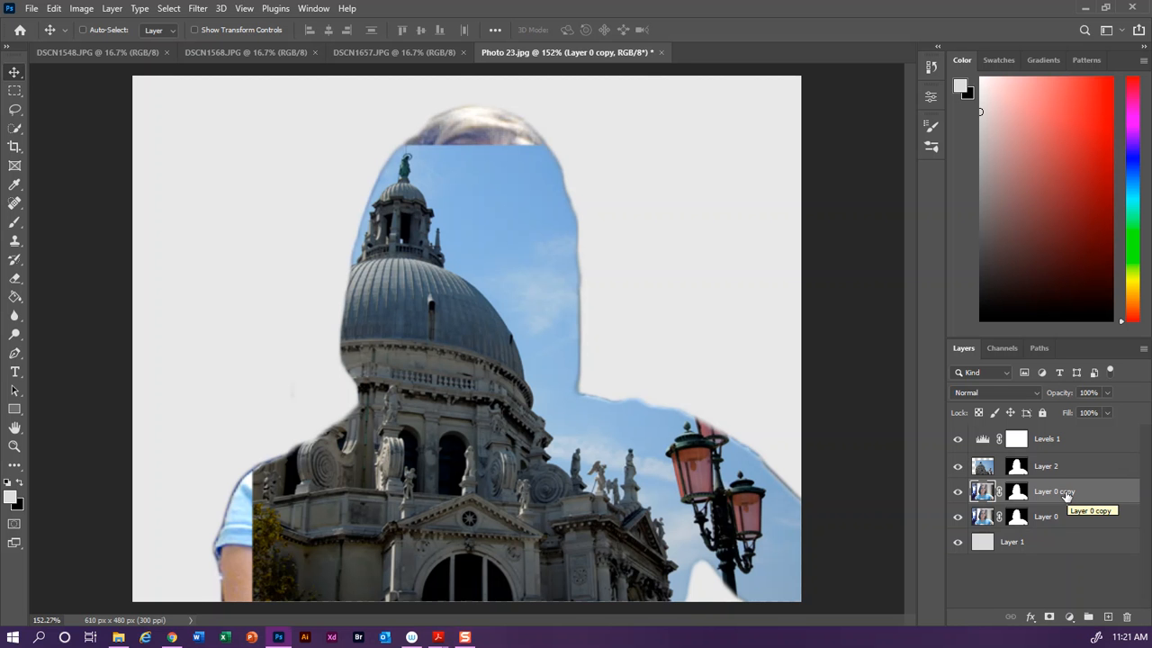
right_click(1065, 494)
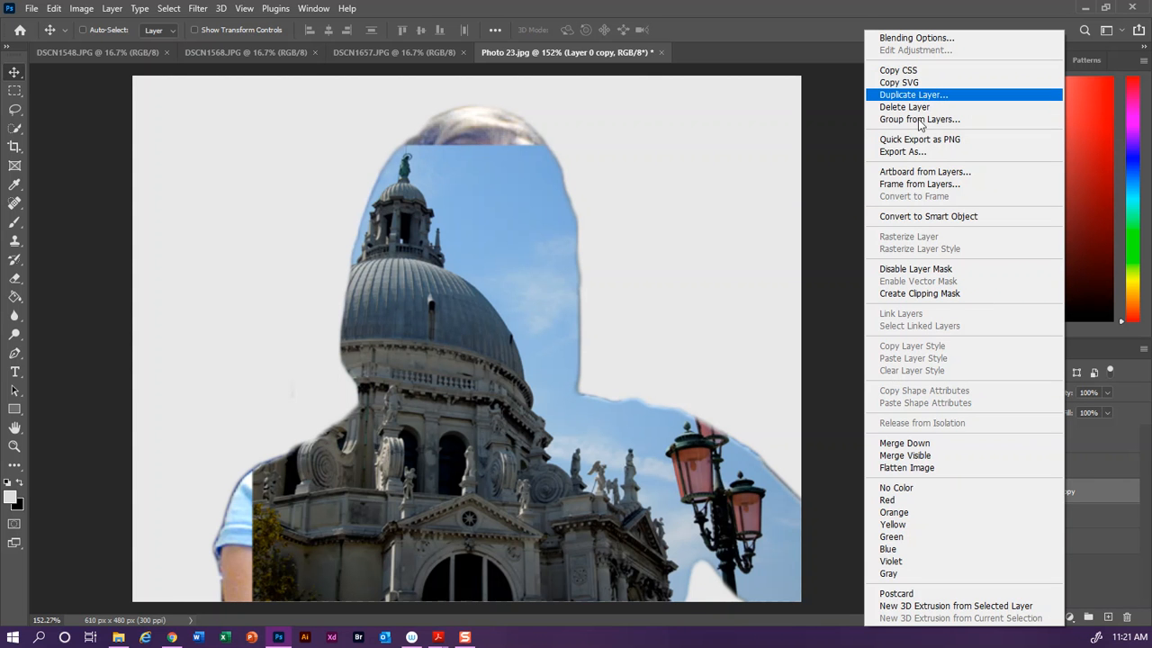
click(1118, 577)
drag(1066, 499, 1072, 451)
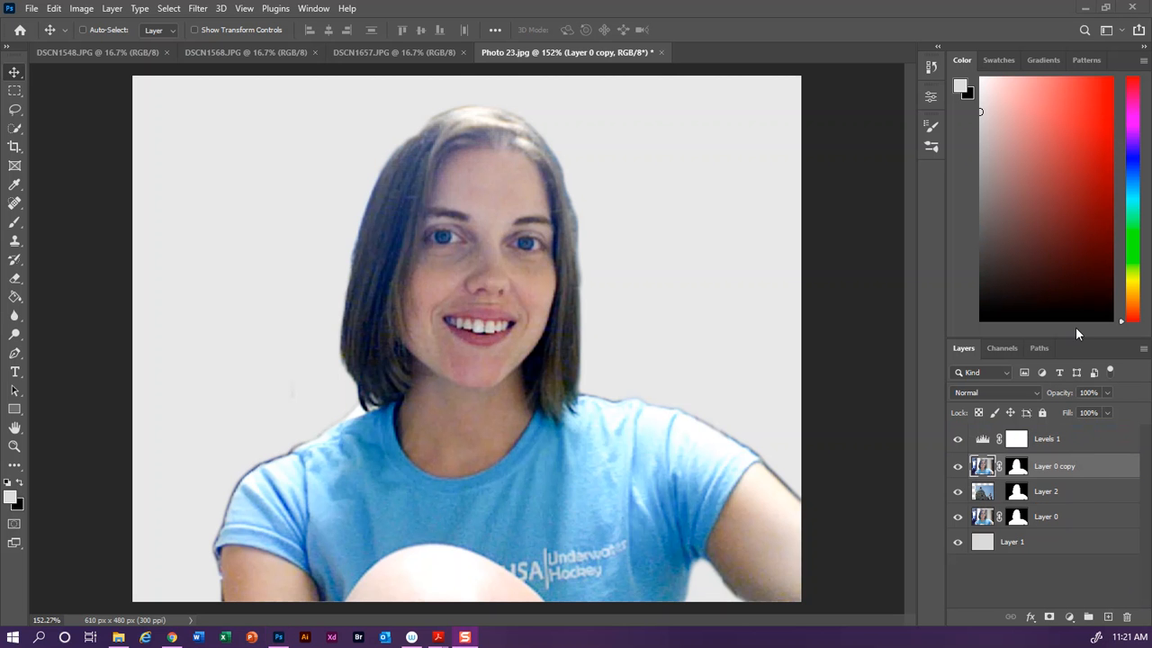
Step: Merge the Levels 1 adjustment layer together with the Layer 0 copy
click(1076, 440)
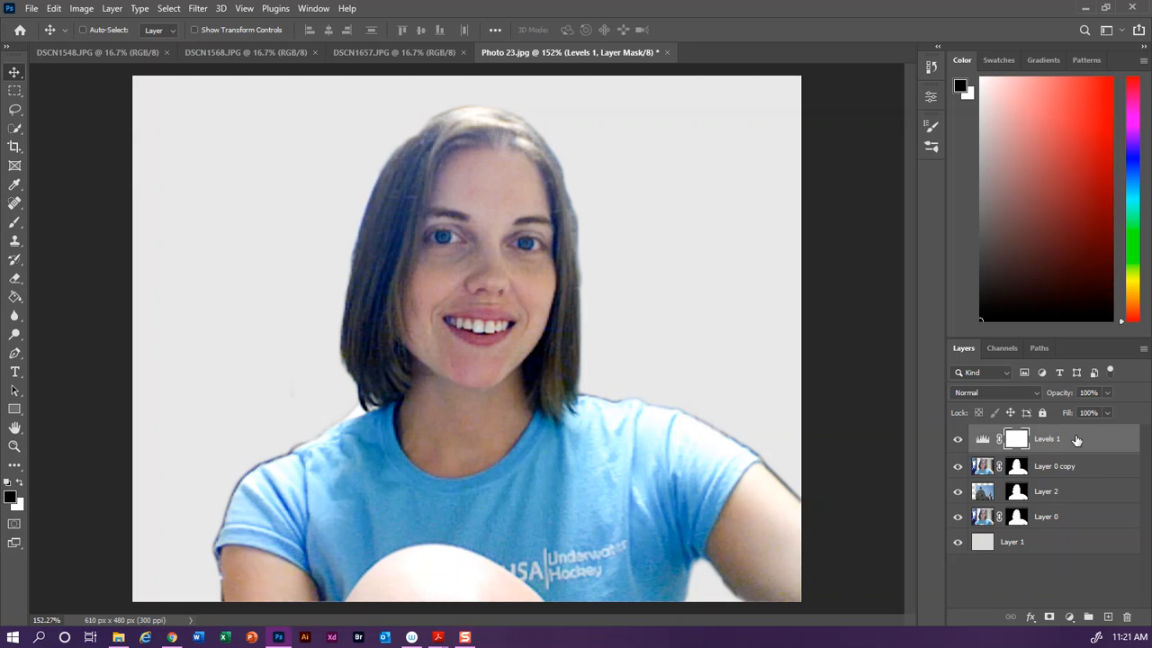
key(ctrl)
ctrl+click(1072, 468)
right_click(1072, 468)
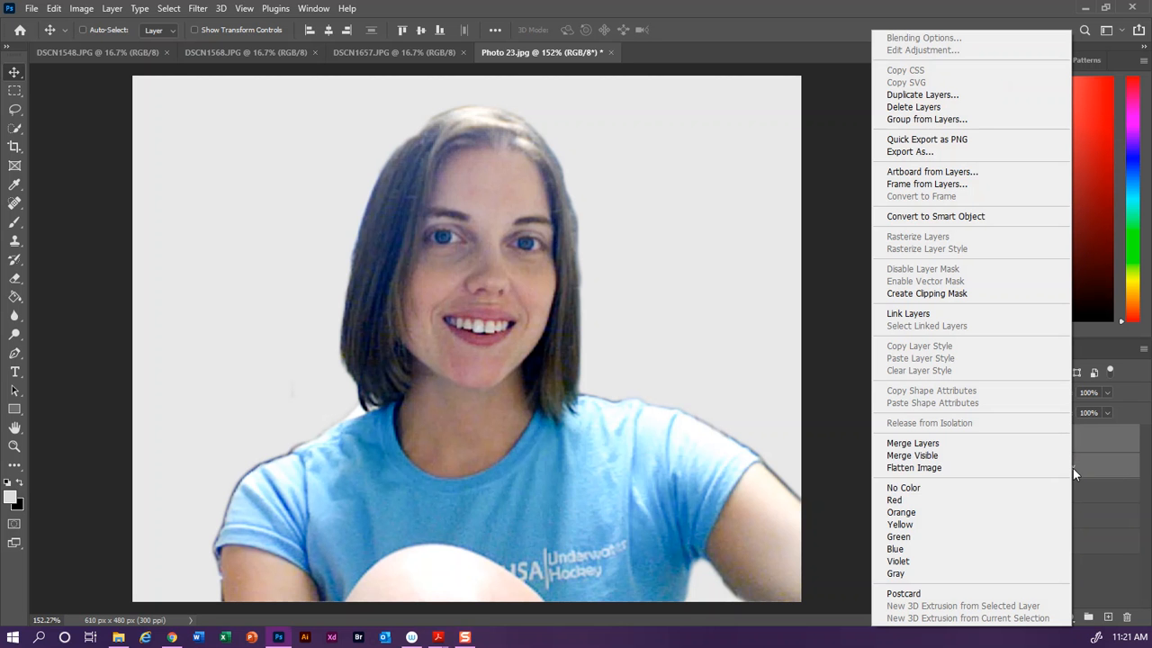
click(925, 443)
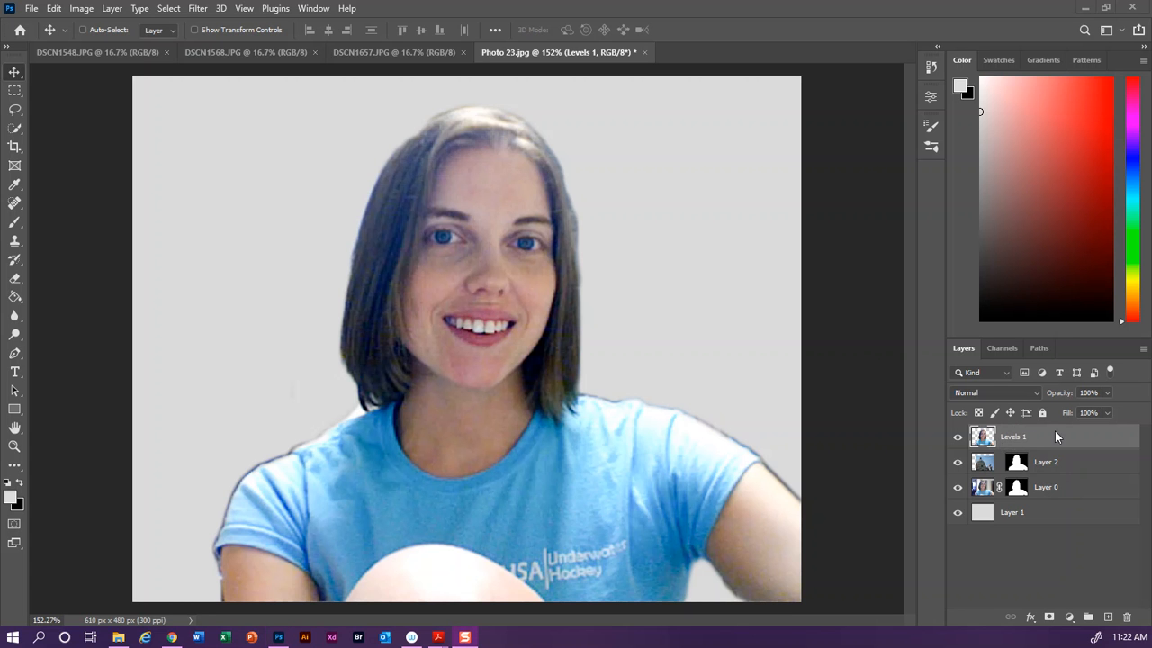
Step: Add a Hue/Saturation adjustment layer and set its Saturation to -92
click(1069, 617)
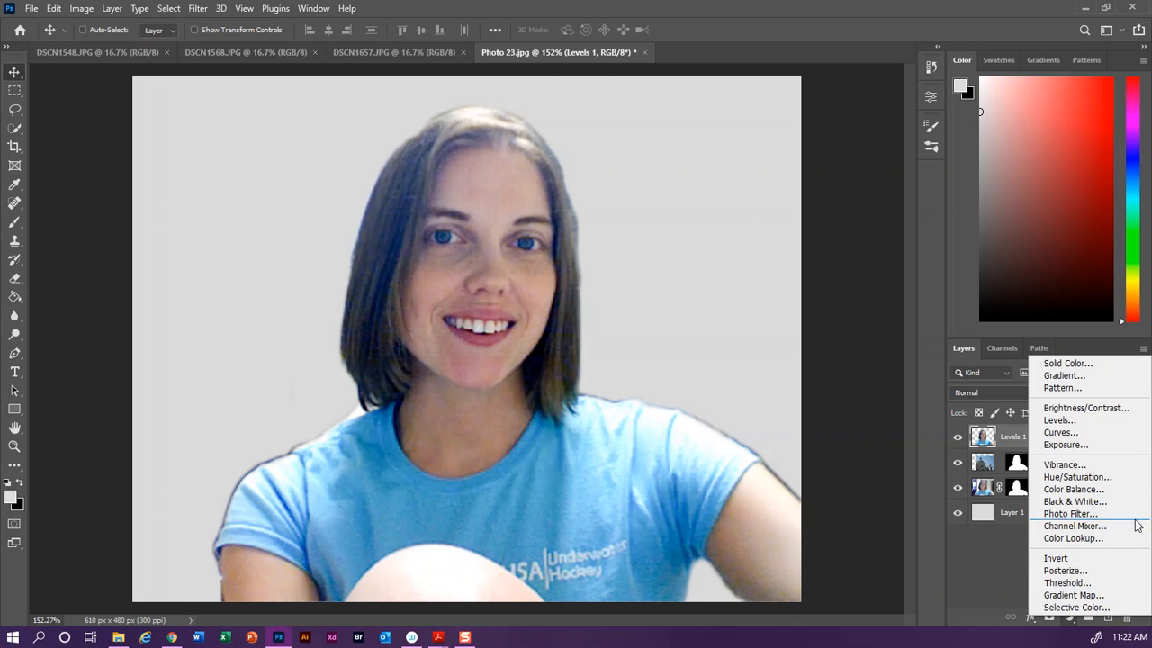
click(1123, 478)
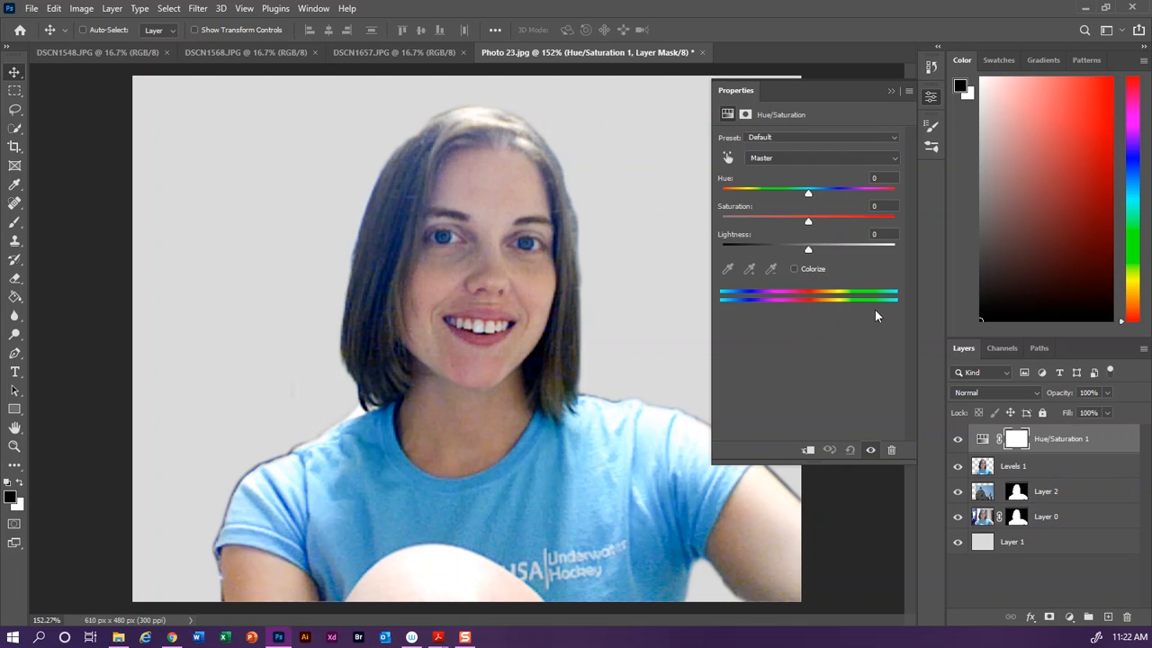
drag(810, 221, 713, 223)
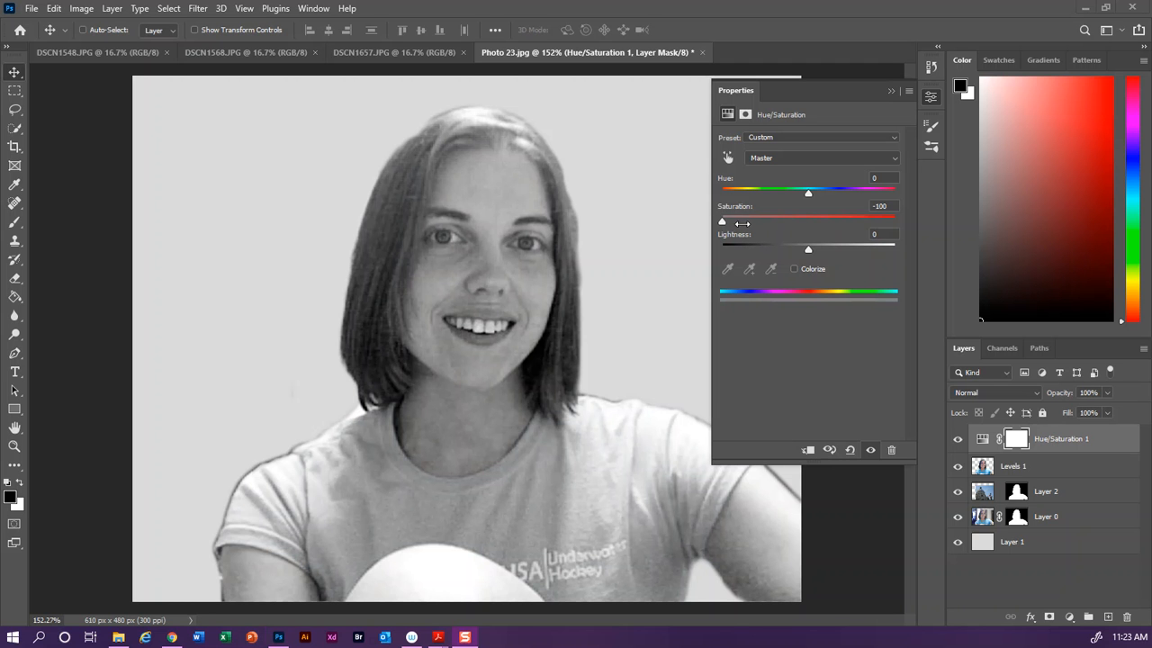
click(778, 321)
drag(723, 222, 729, 224)
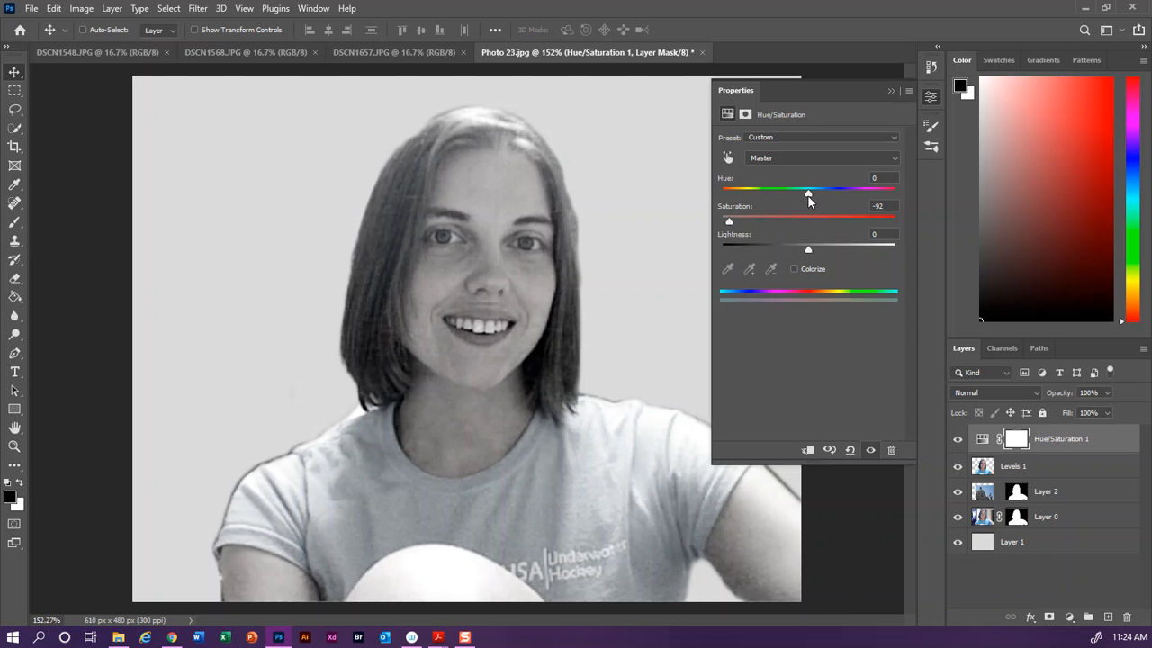
Step: Set the Hue/Saturation adjustment's Hue to +78
drag(808, 196, 834, 199)
drag(909, 191, 854, 194)
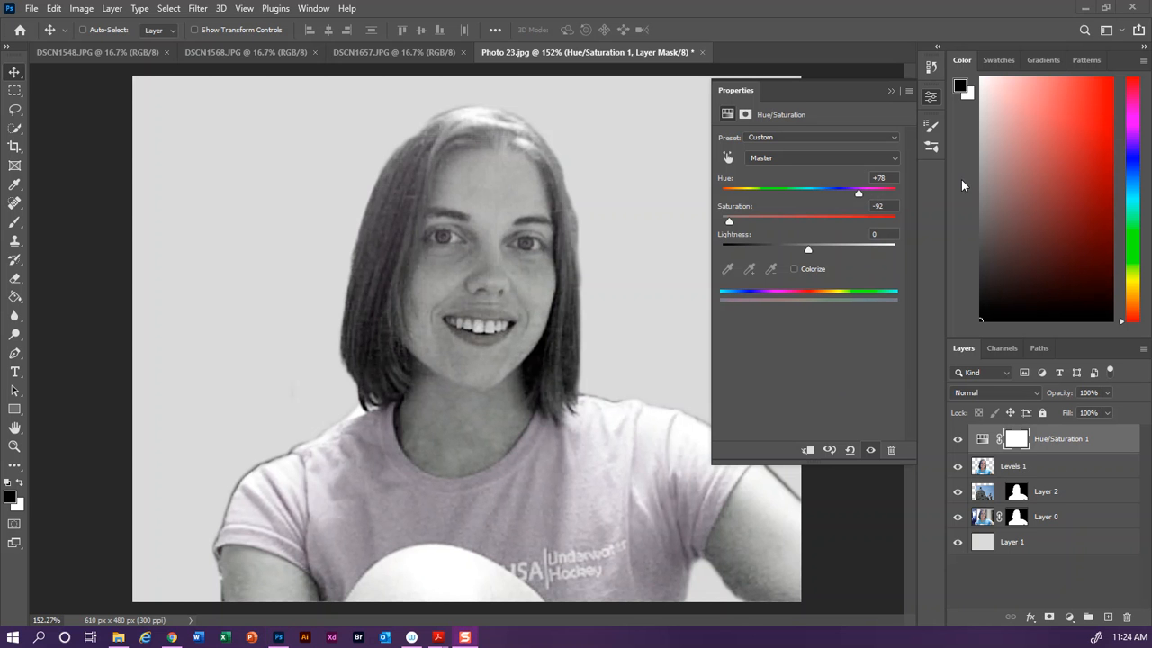
click(933, 97)
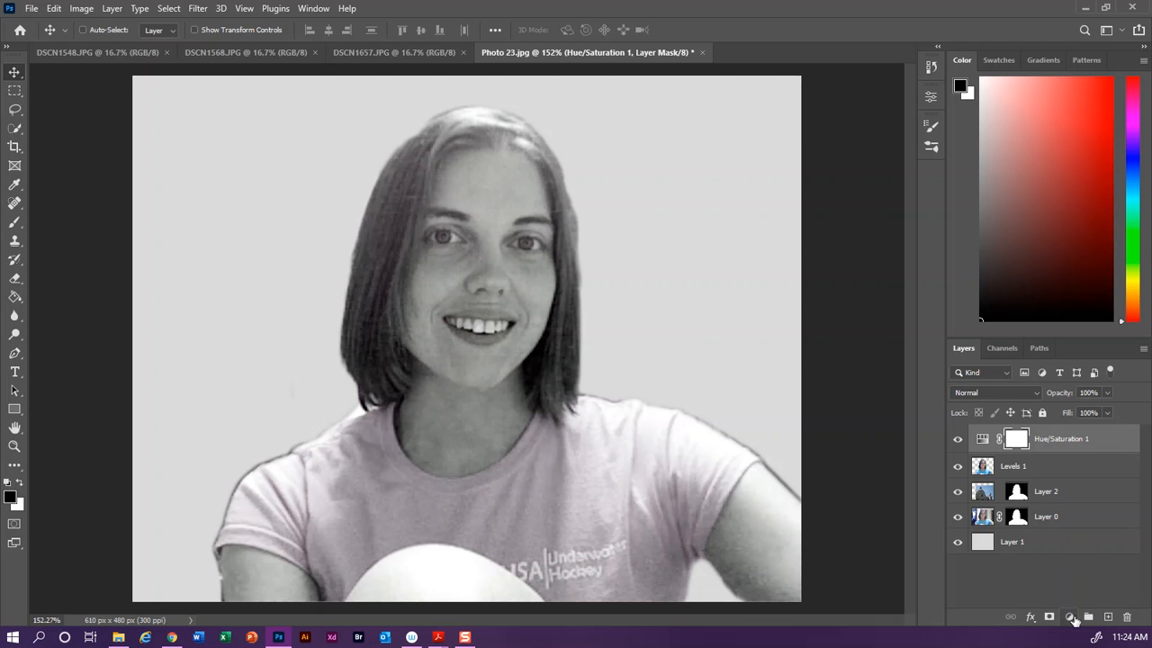
Step: Add a Levels adjustment layer and set its black input level to 57
click(1070, 616)
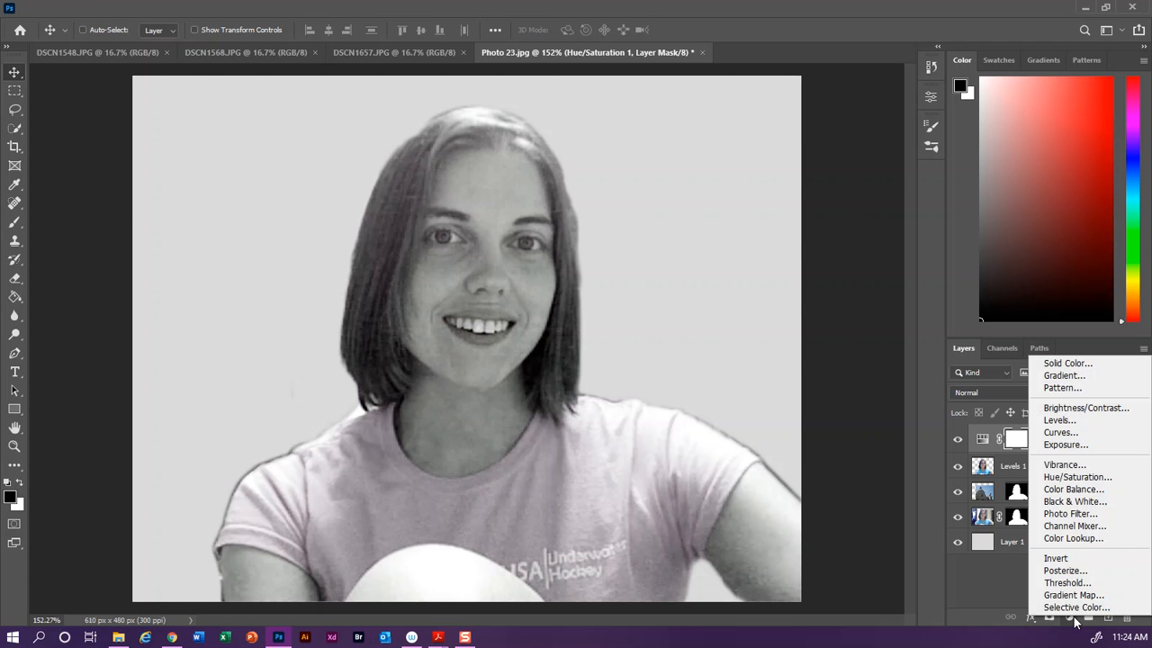
click(1060, 420)
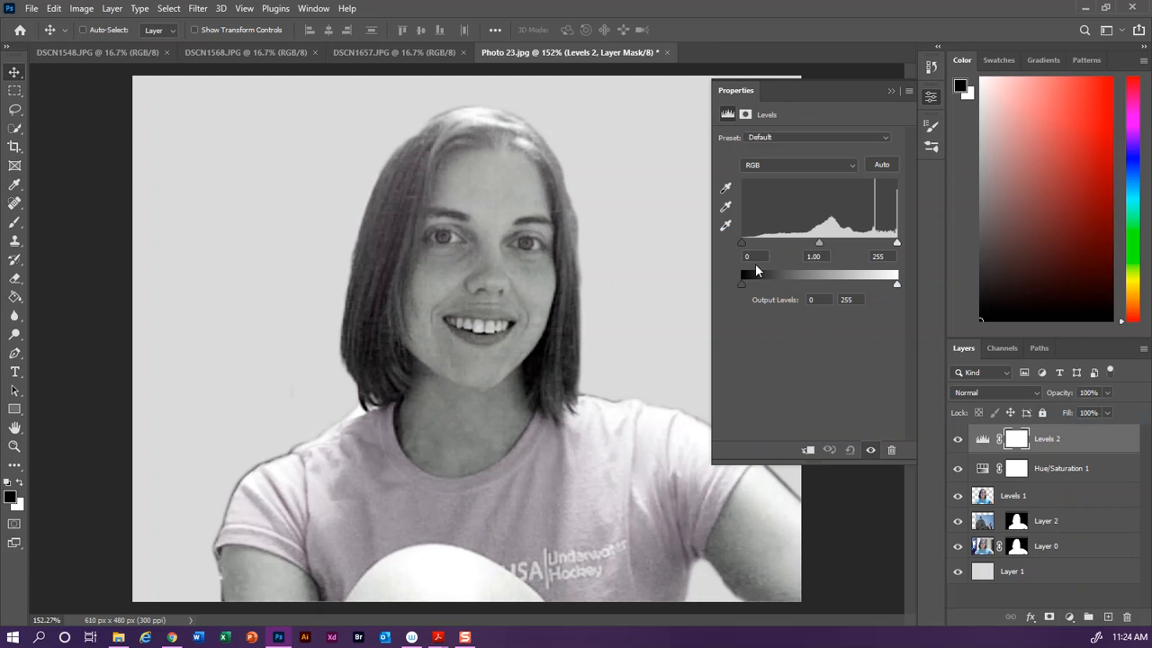
drag(741, 247, 778, 246)
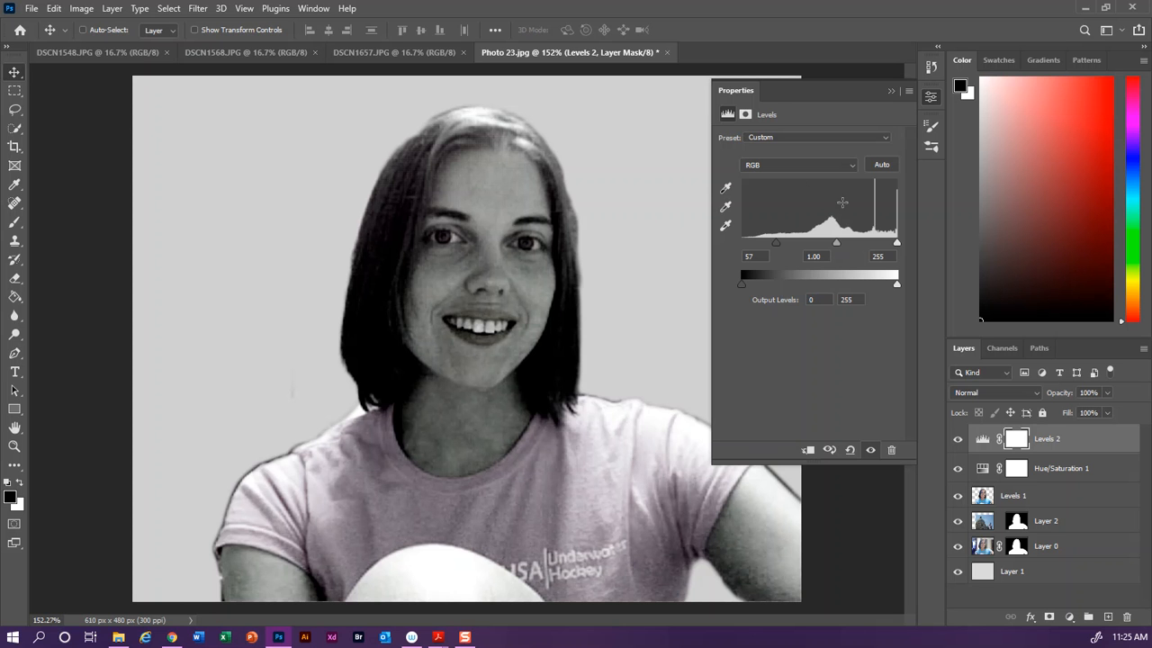
click(929, 97)
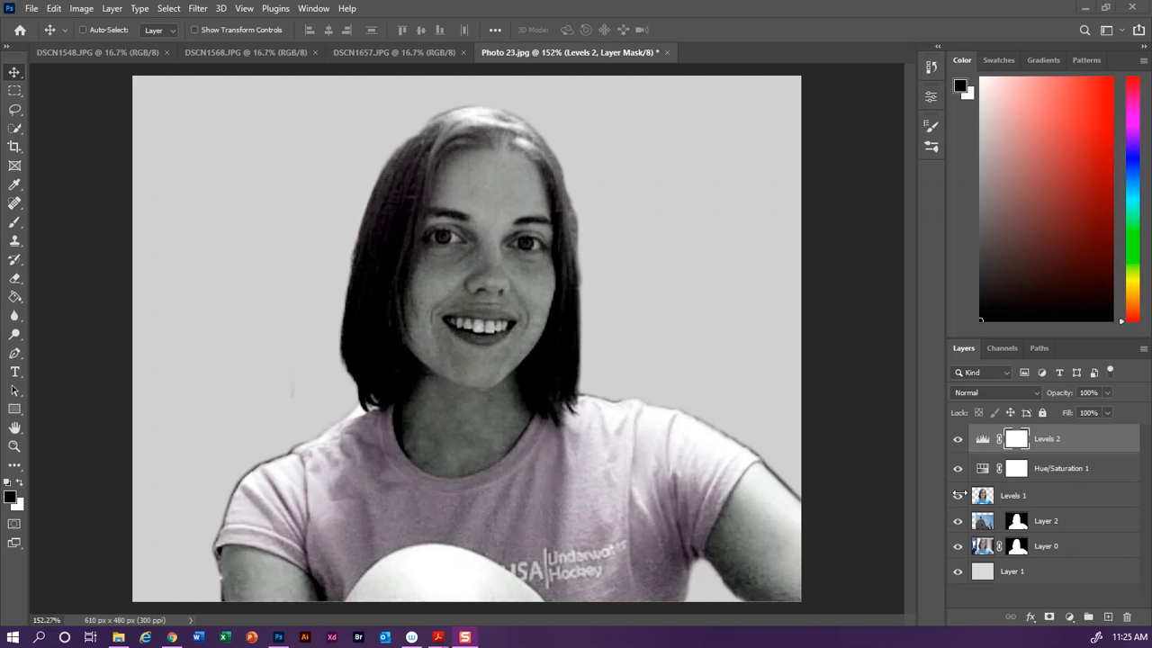
Step: Clip the Hue/Saturation 1 and Levels 2 adjustment layers to the layer below them
click(1062, 470)
right_click(1062, 468)
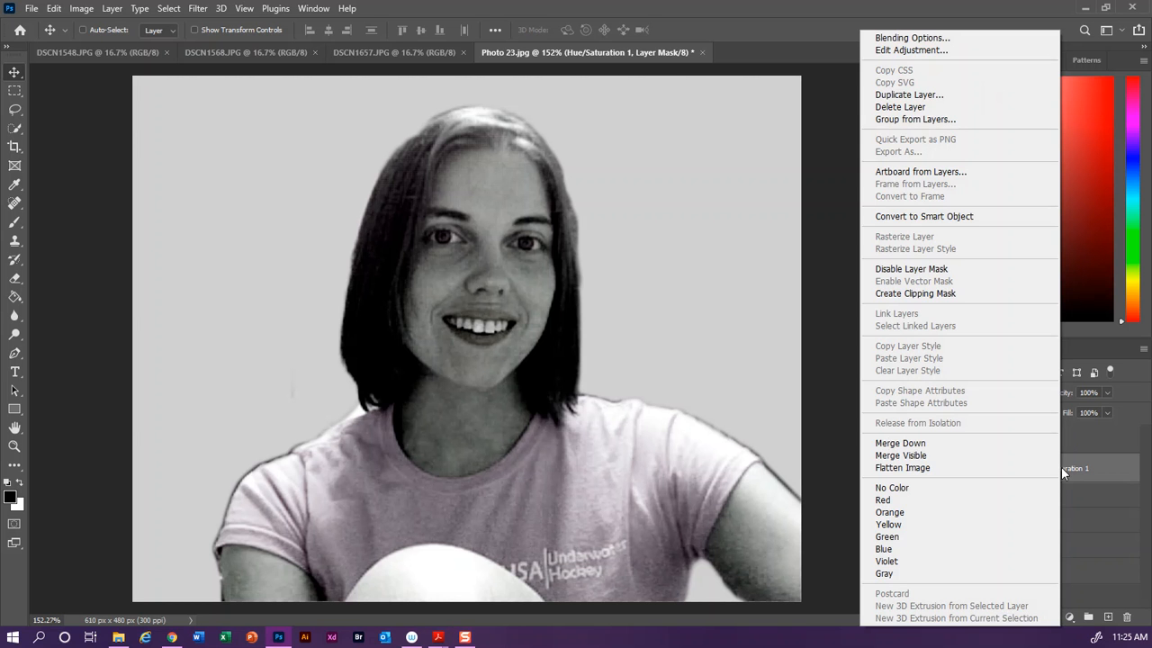
click(924, 295)
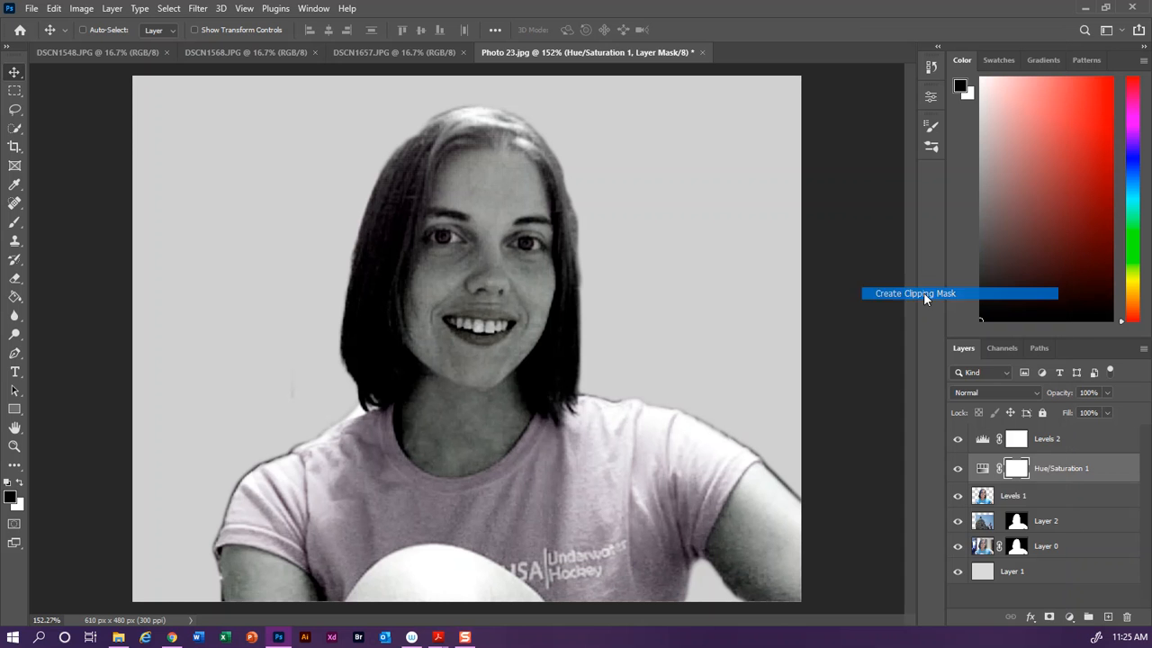
click(1067, 443)
right_click(1066, 439)
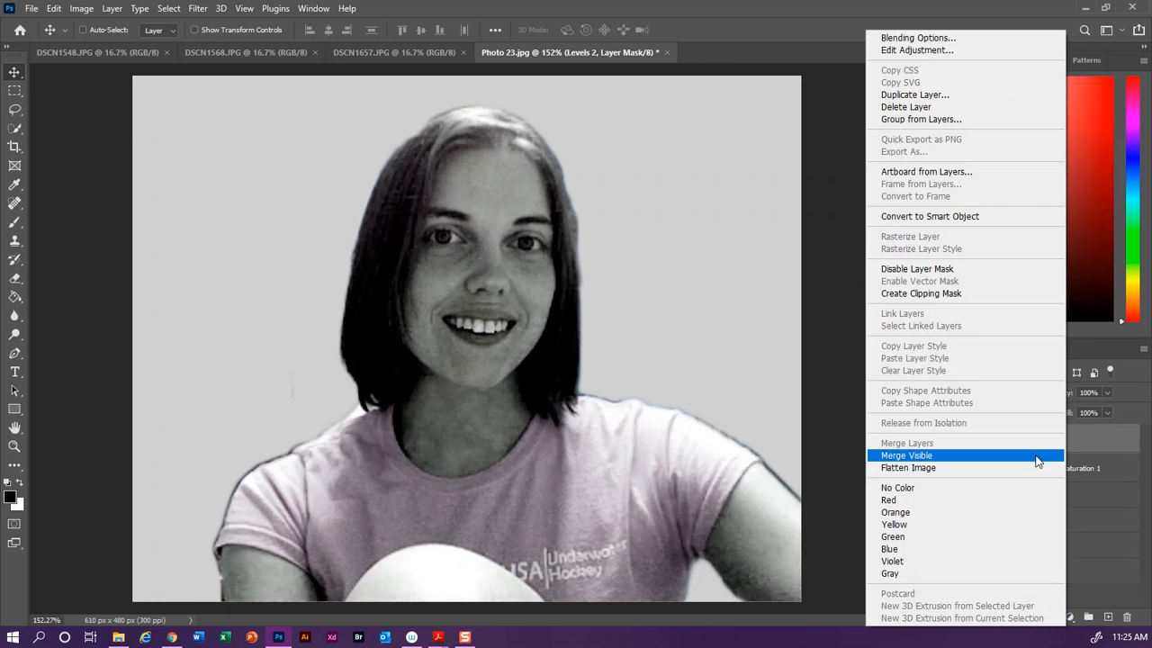
click(965, 295)
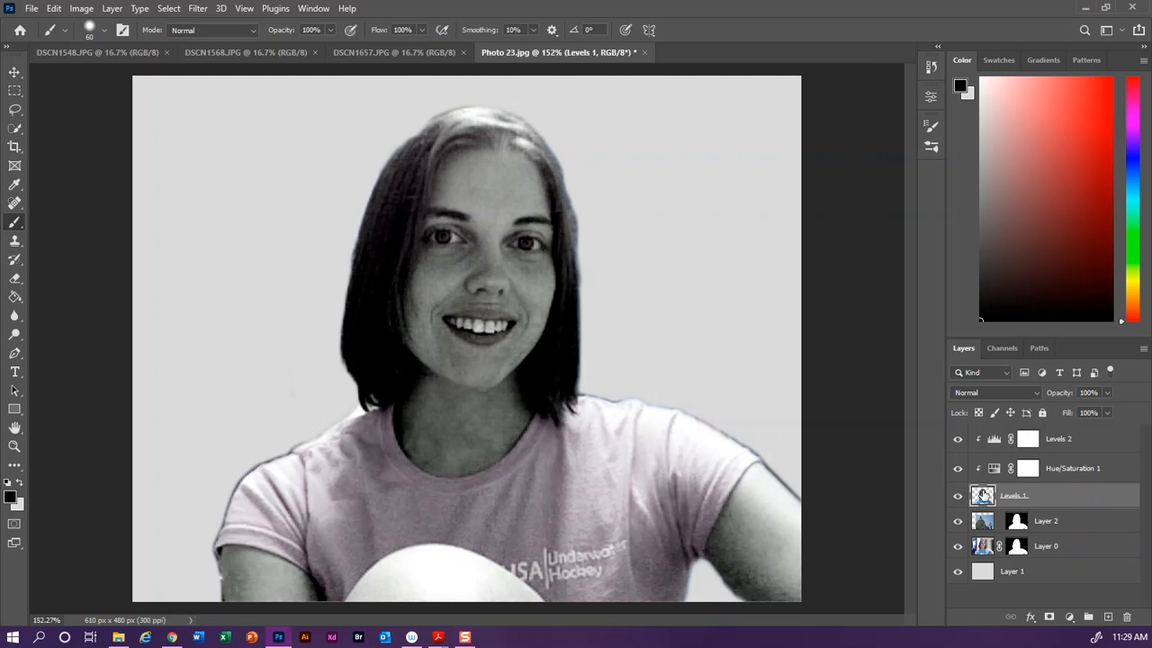
Step: Try out blend modes on the Levels 1 layer and set it to Screen
click(1007, 391)
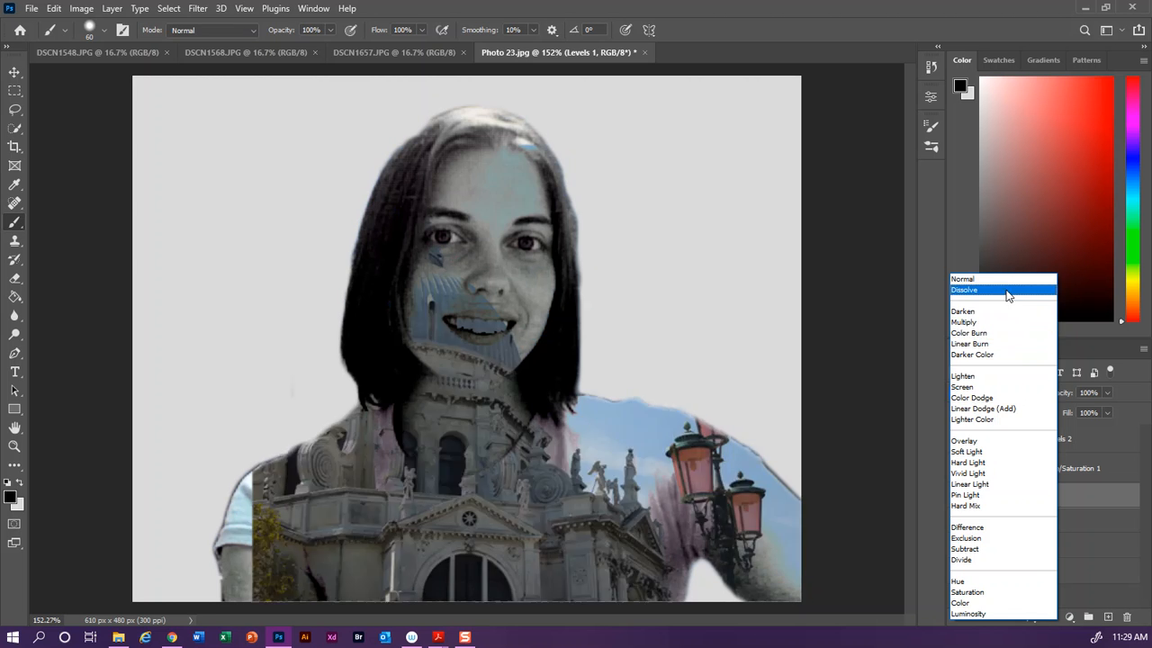
click(1007, 290)
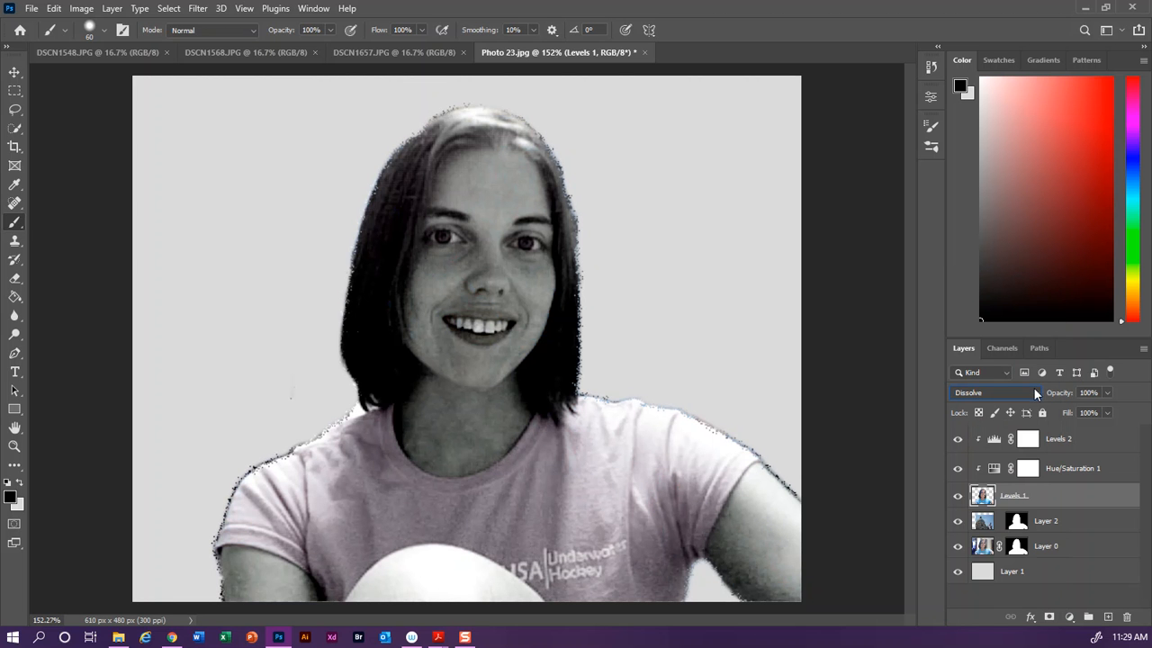
scroll(1035, 393, down, 1)
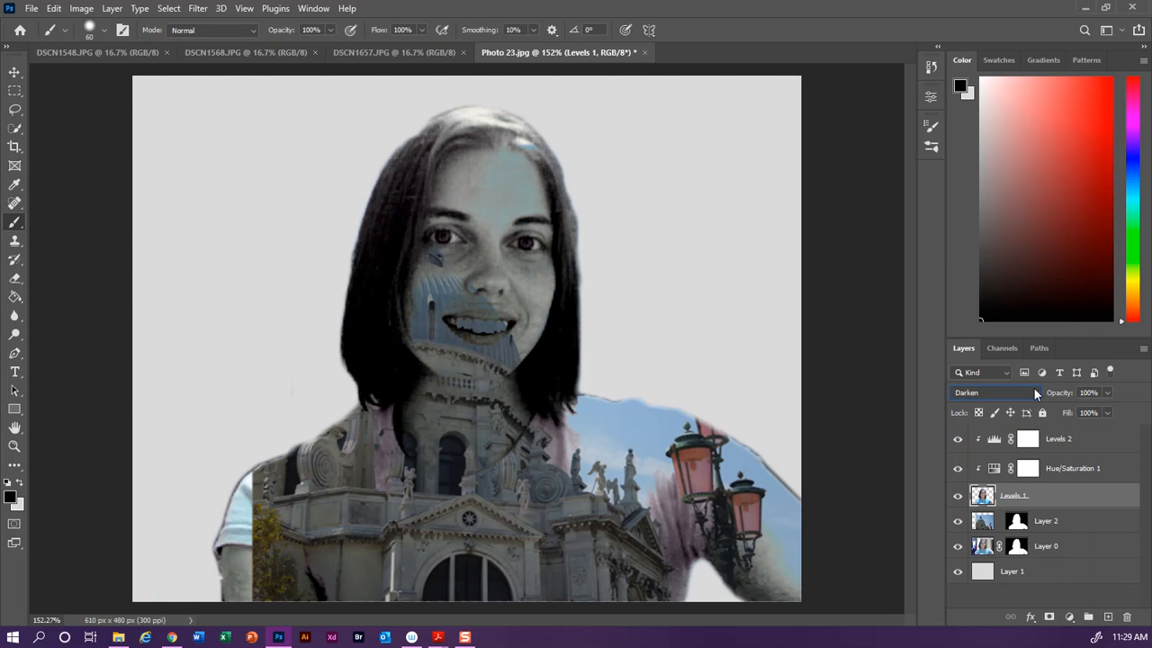
scroll(1035, 393, down, 1)
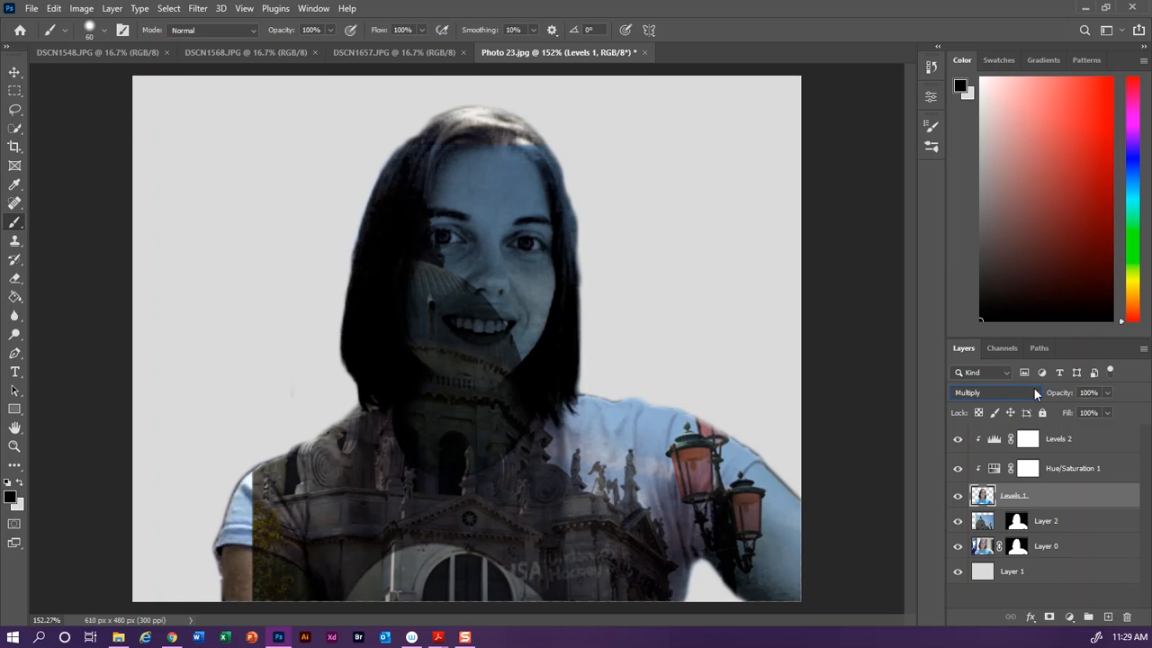
scroll(1033, 392, down, 2)
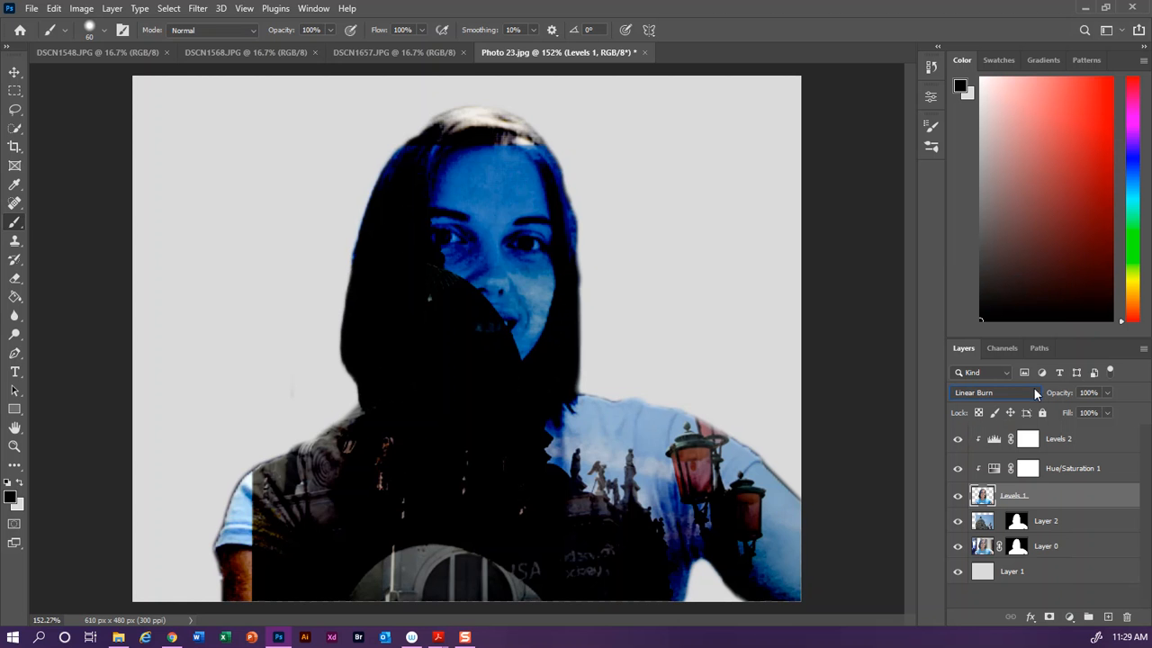
scroll(1035, 393, down, 1)
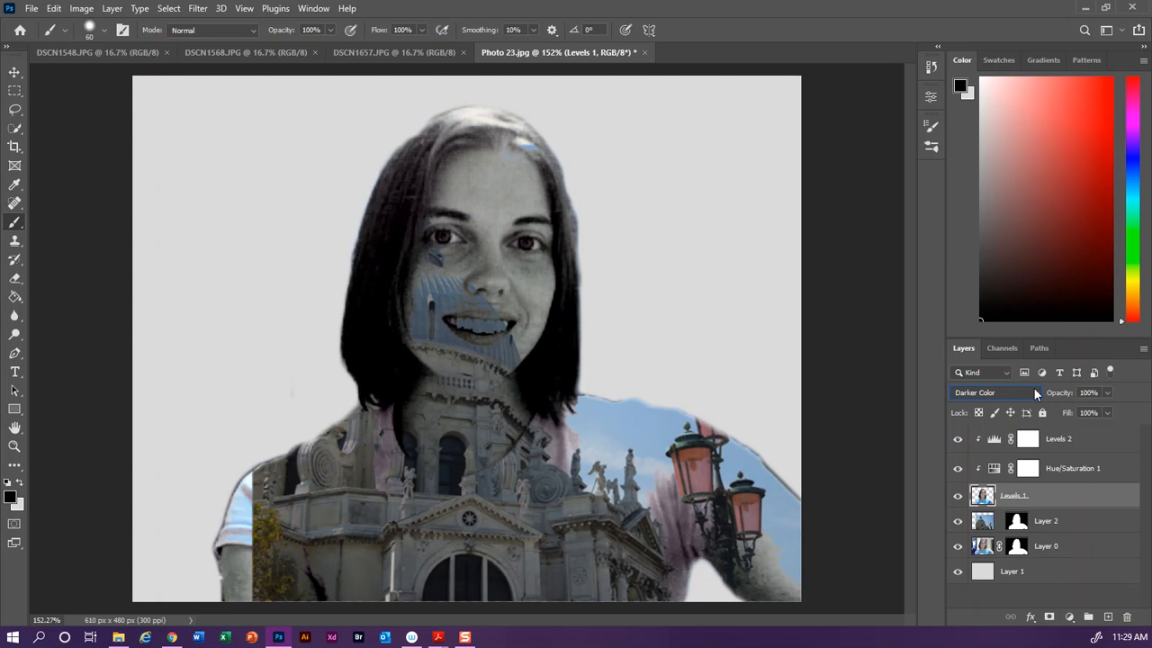
scroll(1033, 393, down, 1)
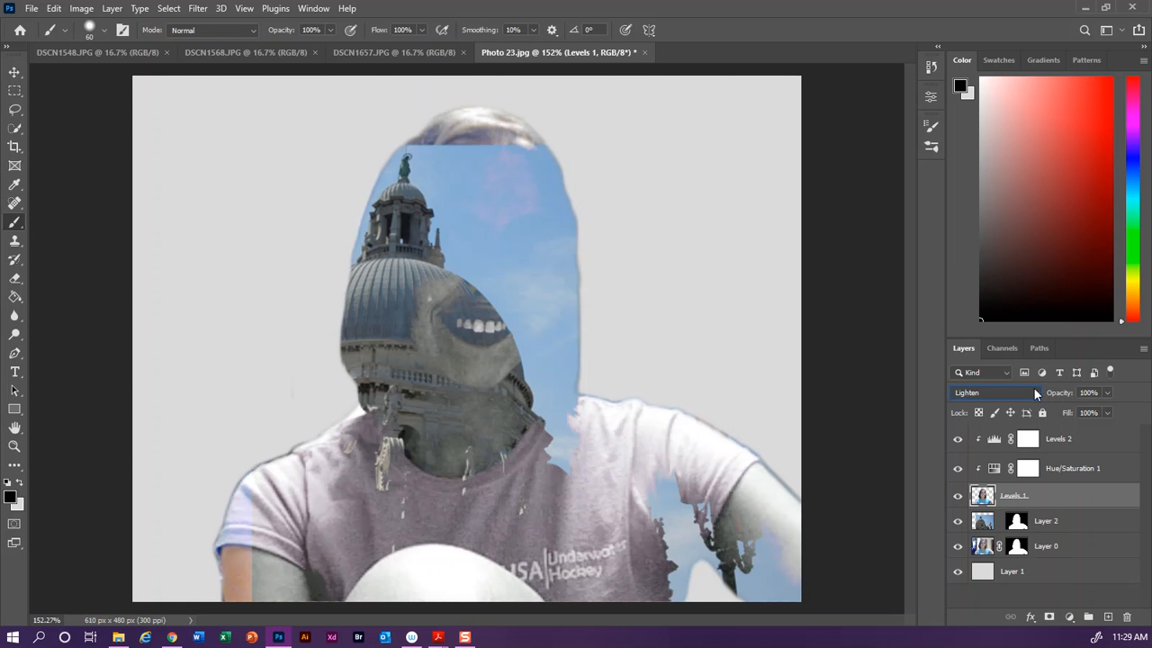
scroll(1034, 394, down, 1)
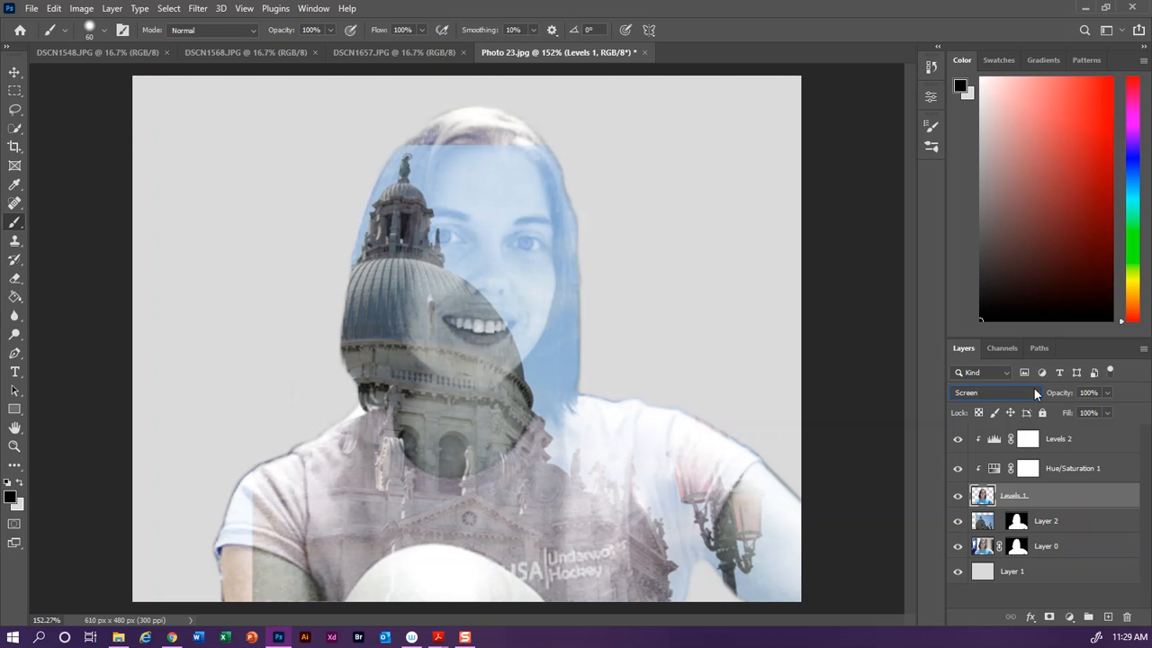
scroll(1033, 390, down, 1)
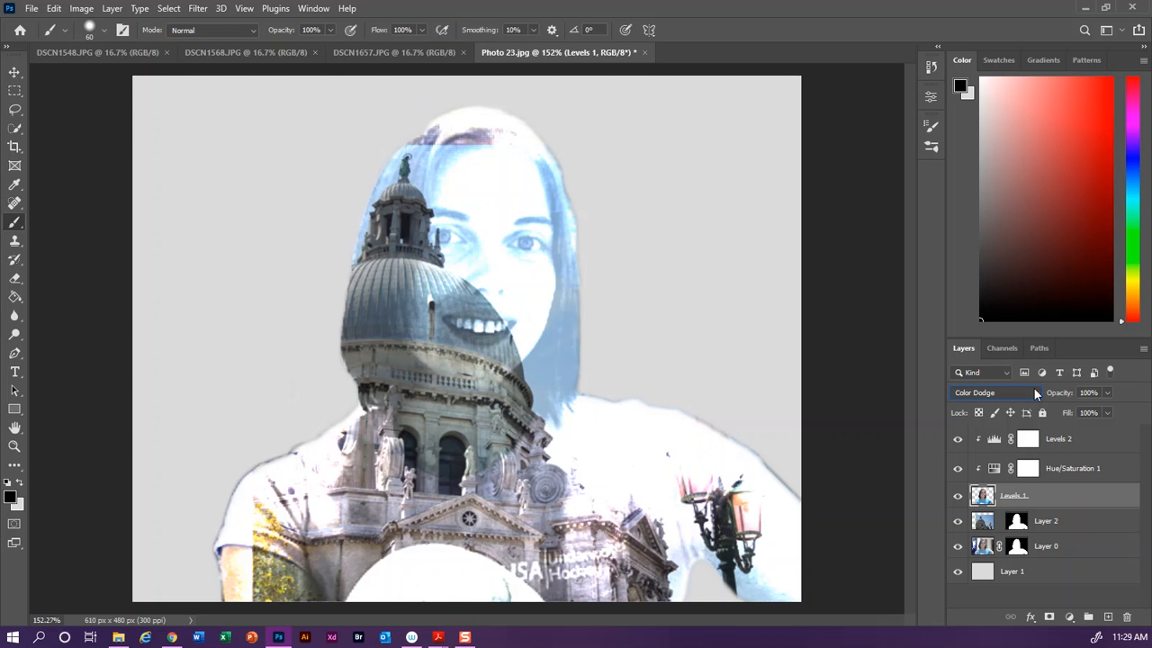
scroll(1033, 387, down, 1)
scroll(1033, 387, down, 1)
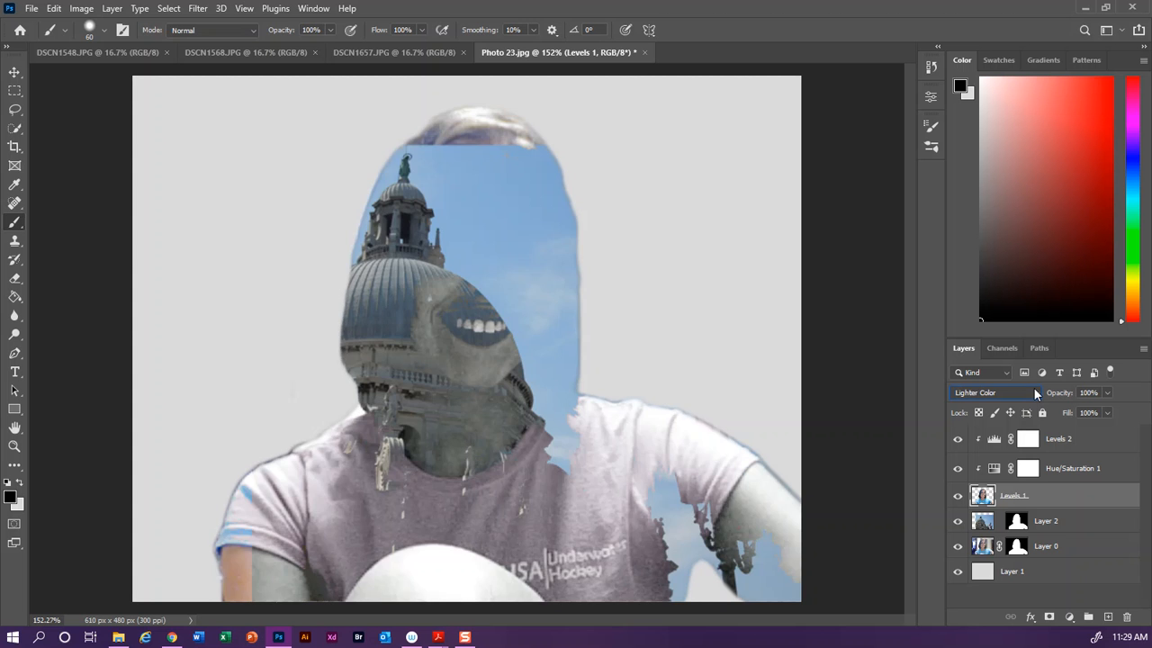
scroll(1032, 387, down, 1)
scroll(1033, 387, down, 1)
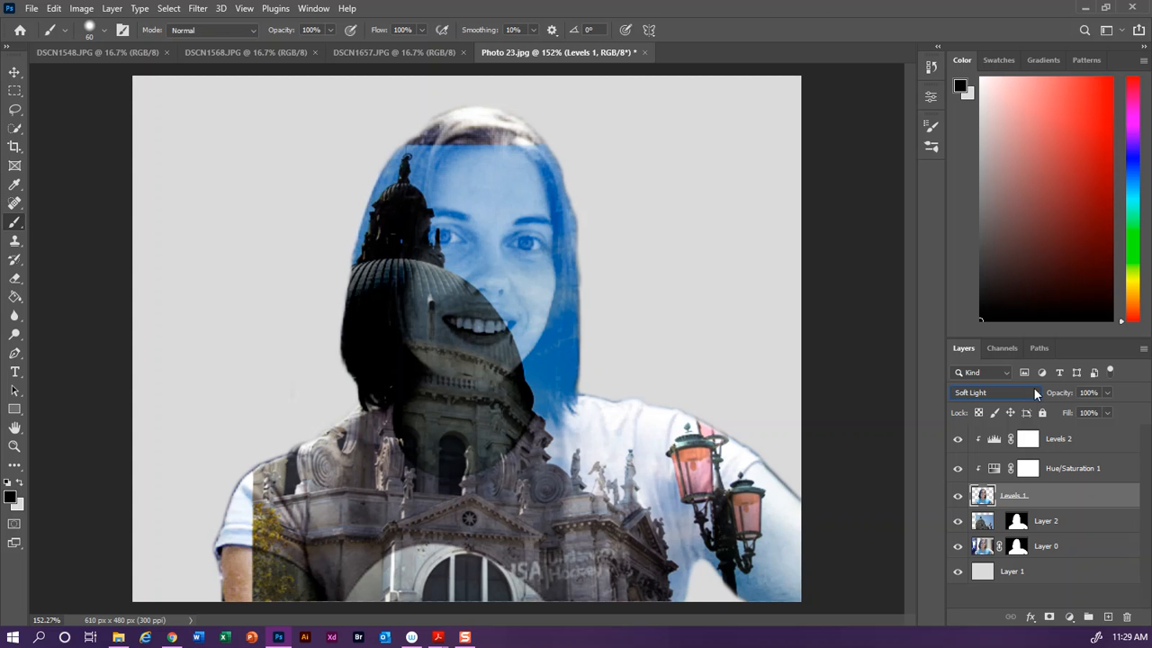
scroll(1033, 387, down, 1)
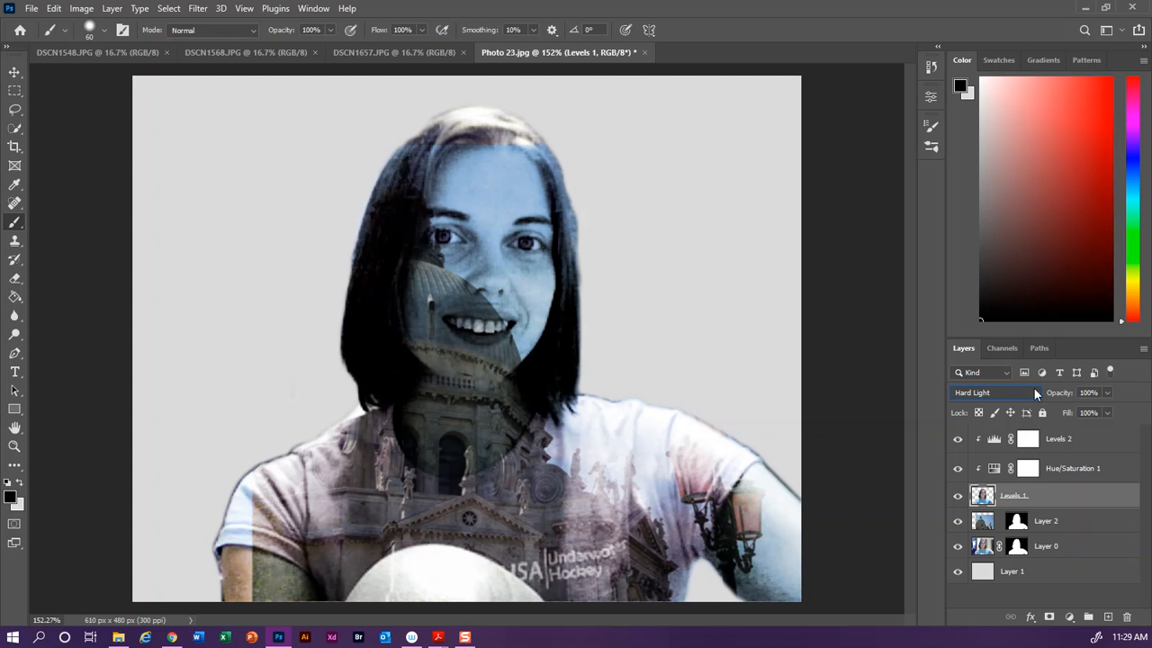
scroll(1032, 387, down, 3)
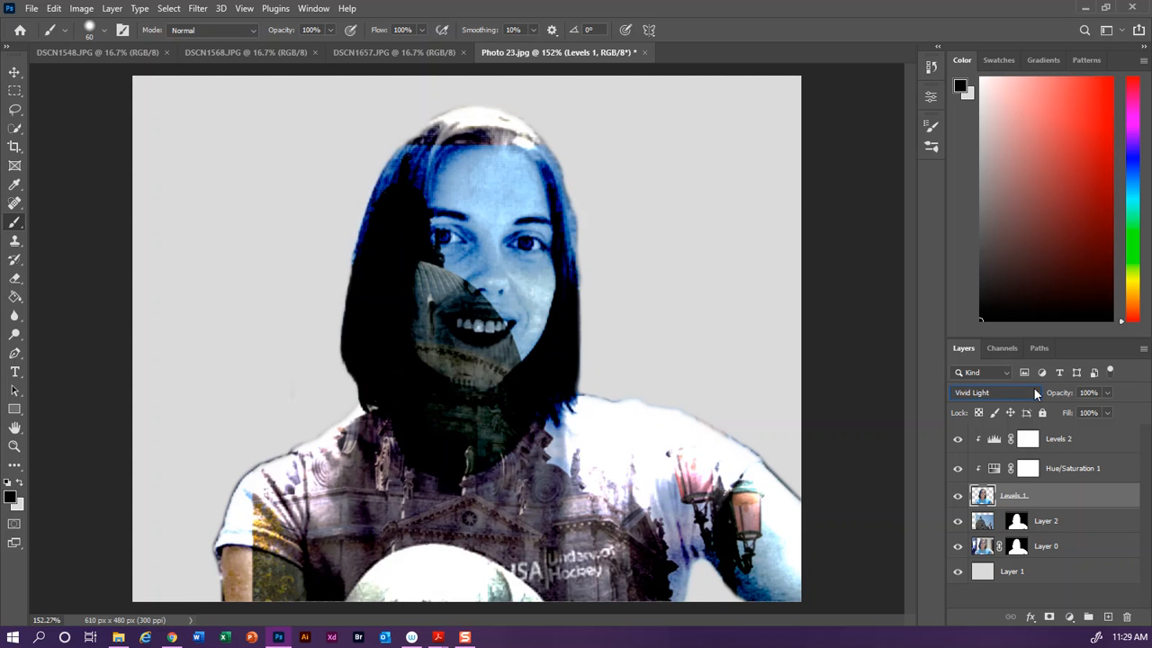
scroll(1033, 387, down, 1)
scroll(1033, 387, down, 1)
scroll(1033, 387, down, 1)
scroll(1033, 387, down, 1)
scroll(1033, 387, down, 1)
scroll(1033, 387, down, 1)
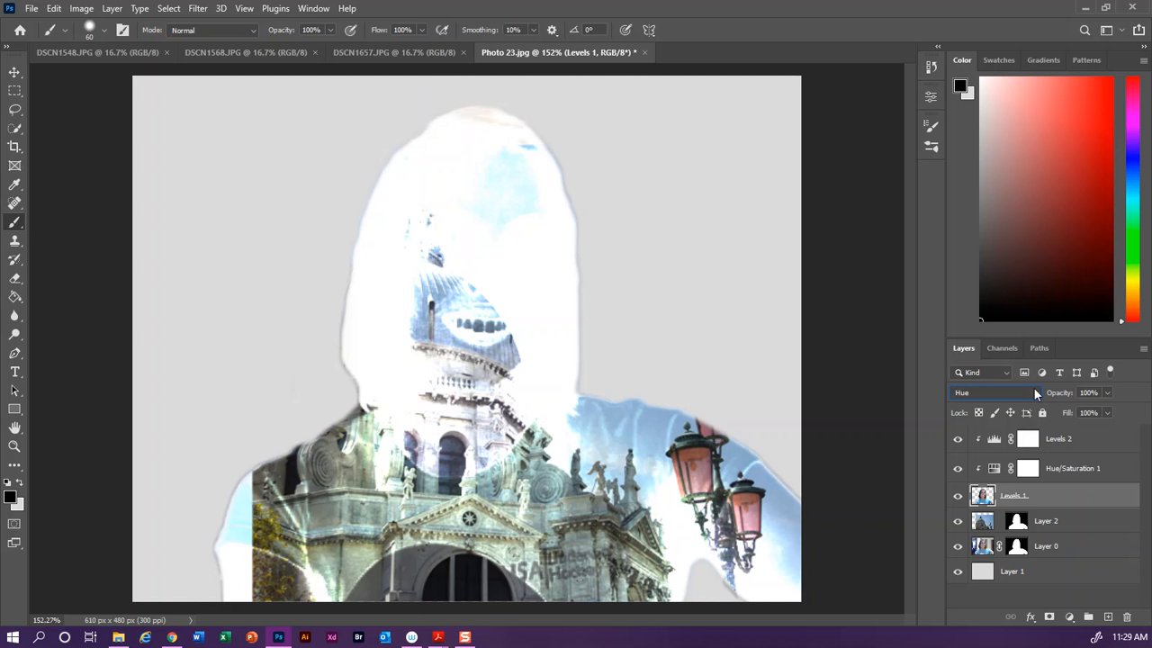
scroll(1033, 387, down, 1)
scroll(1033, 387, down, 1)
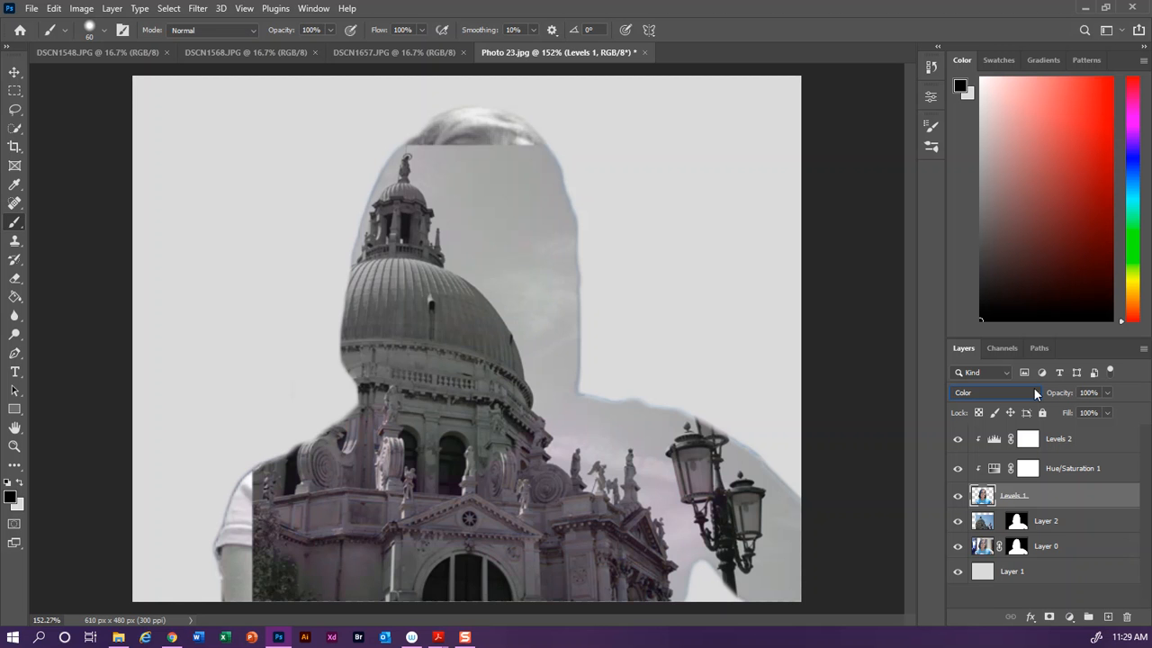
scroll(1033, 387, down, 1)
scroll(1033, 387, up, 9)
scroll(1033, 387, up, 6)
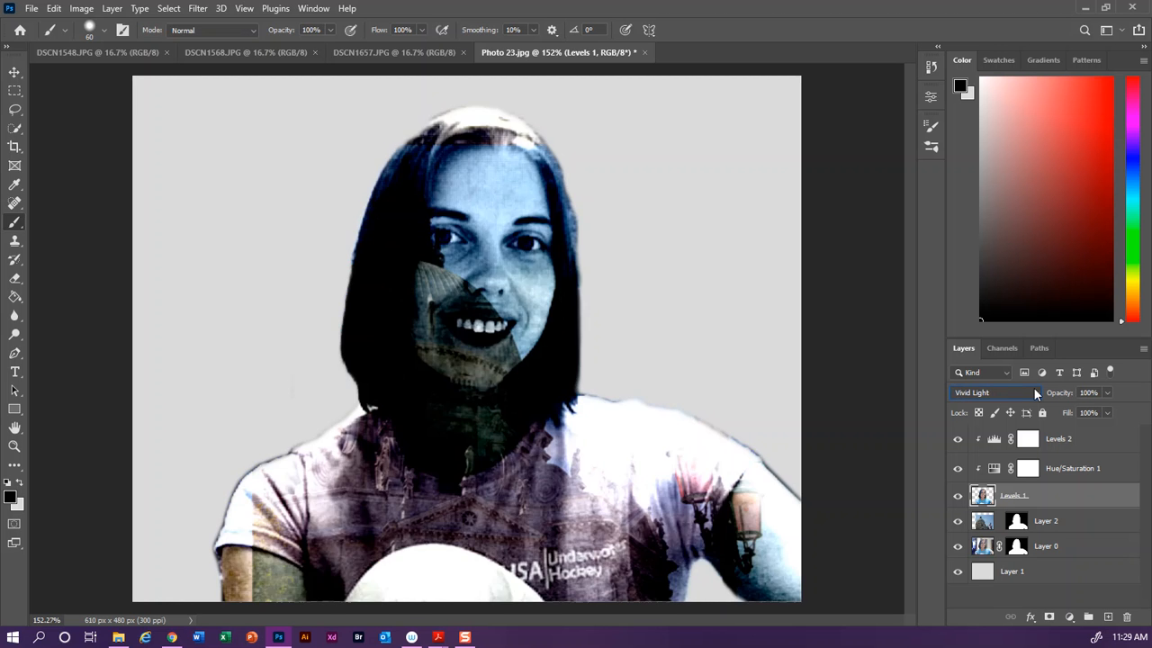
scroll(1033, 387, up, 4)
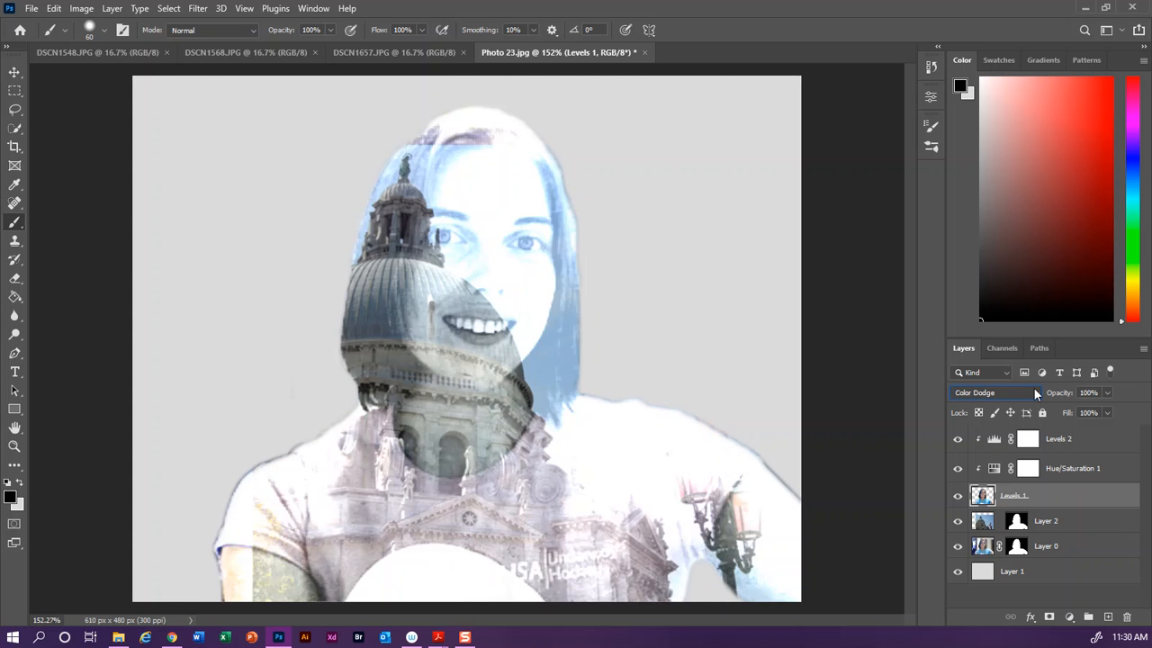
scroll(1033, 387, down, 1)
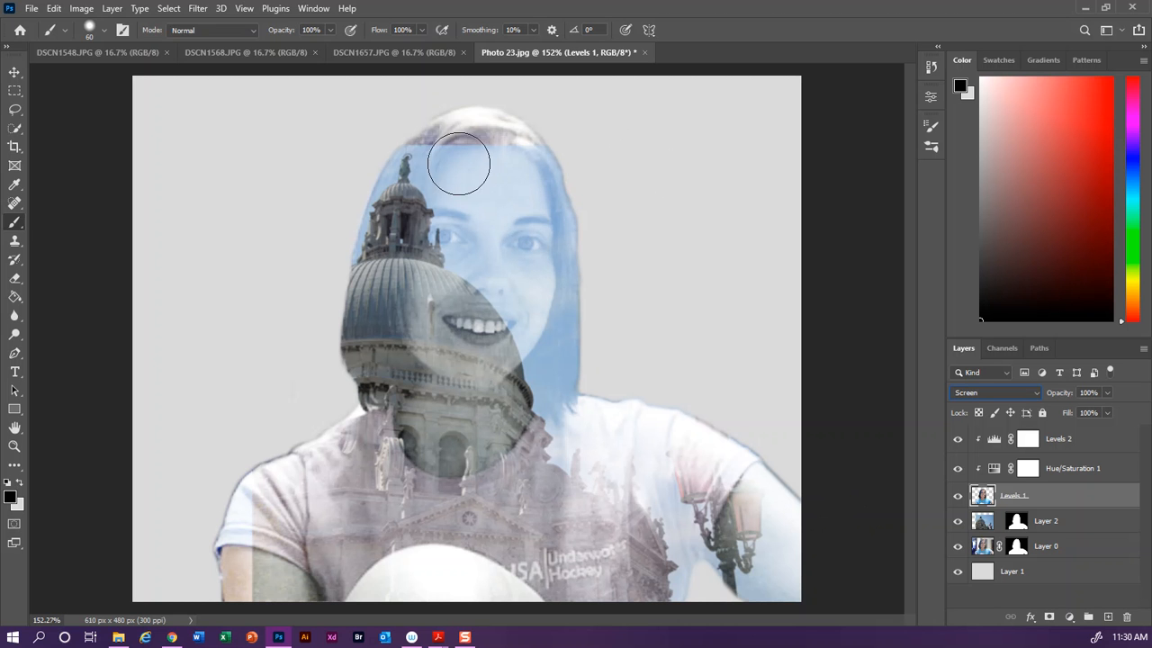
Step: Paint on Layer 2's mask with a 16% flow brush over the face, hair and lower-left shoulder areas
click(1017, 520)
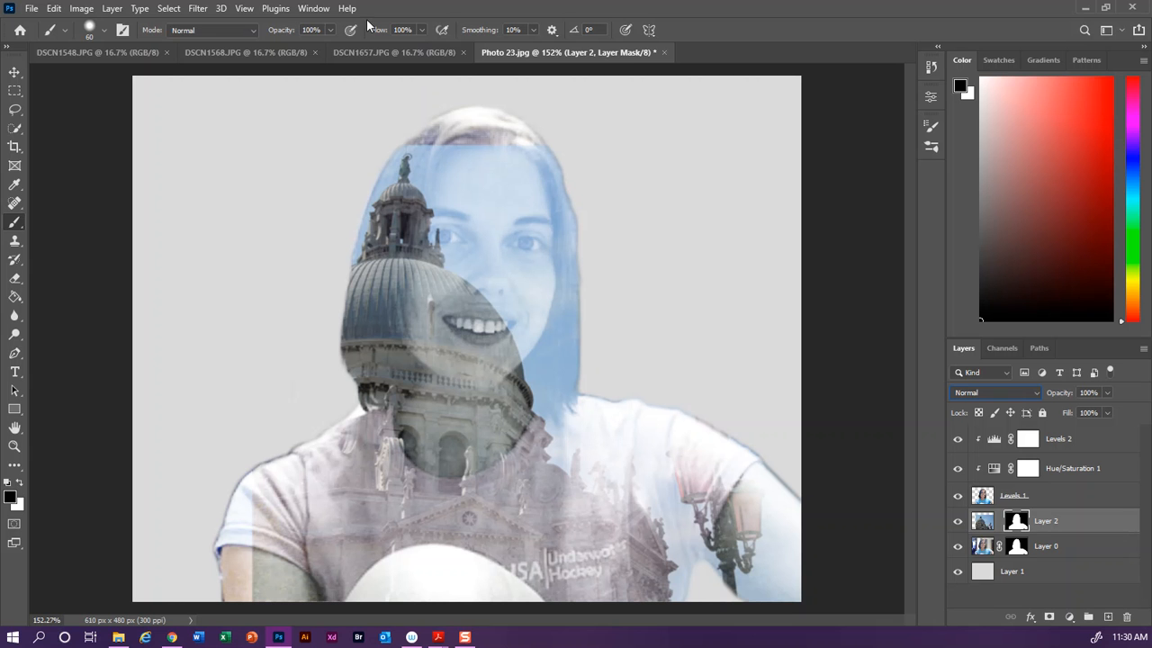
click(422, 30)
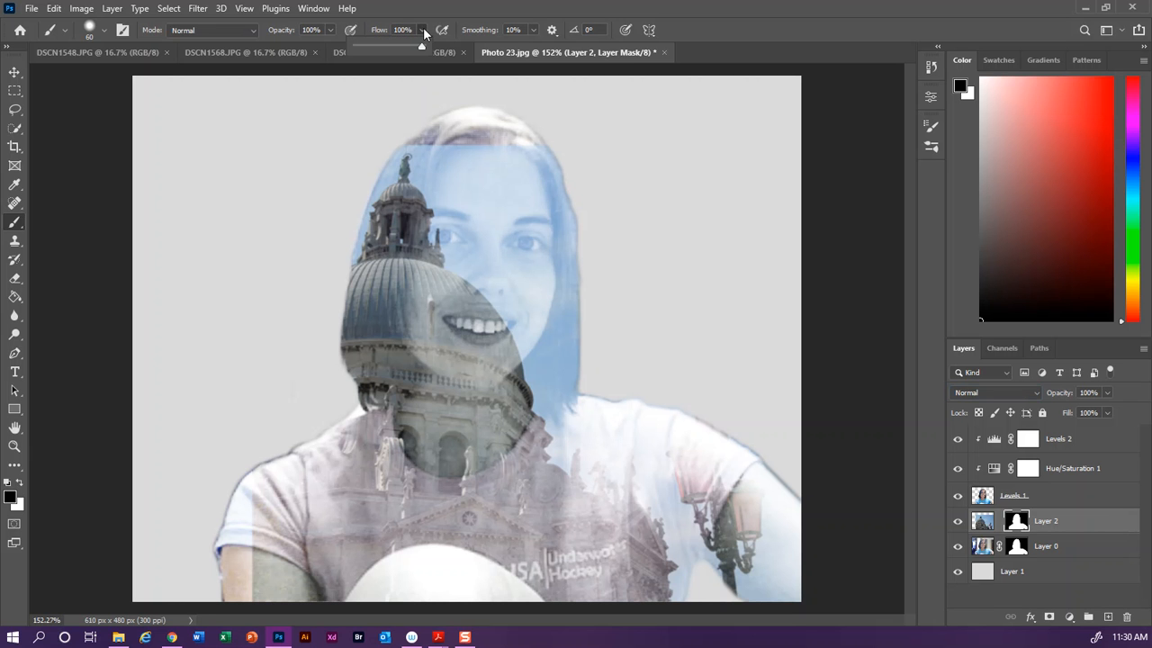
drag(423, 46, 374, 49)
click(420, 31)
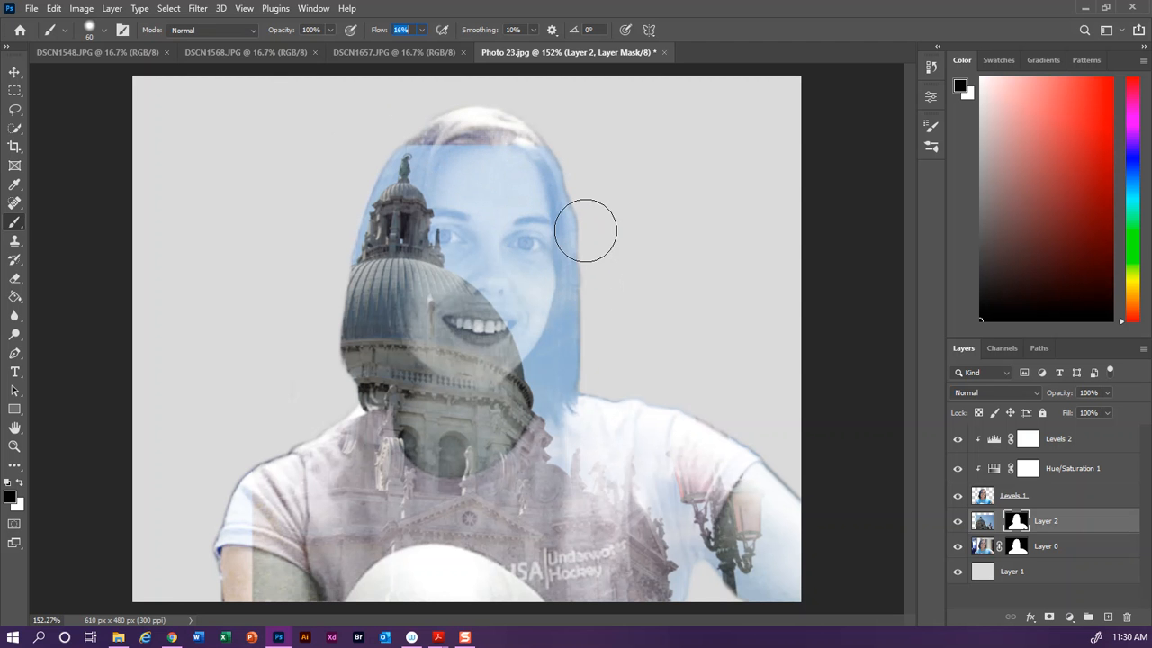
mouse_move(414, 144)
mouse_down()
mouse_move(524, 152)
mouse_move(575, 180)
mouse_move(553, 185)
mouse_move(436, 132)
mouse_move(566, 148)
mouse_move(542, 206)
mouse_move(435, 147)
mouse_move(496, 172)
mouse_move(552, 227)
mouse_move(607, 347)
mouse_up()
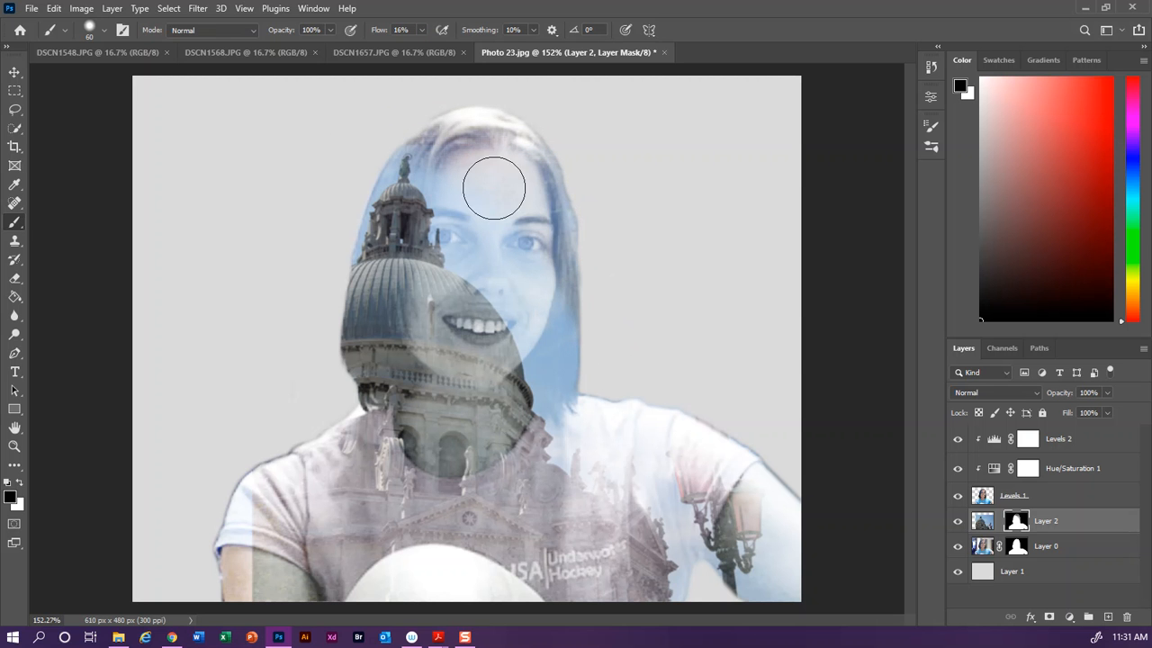
drag(378, 151, 371, 144)
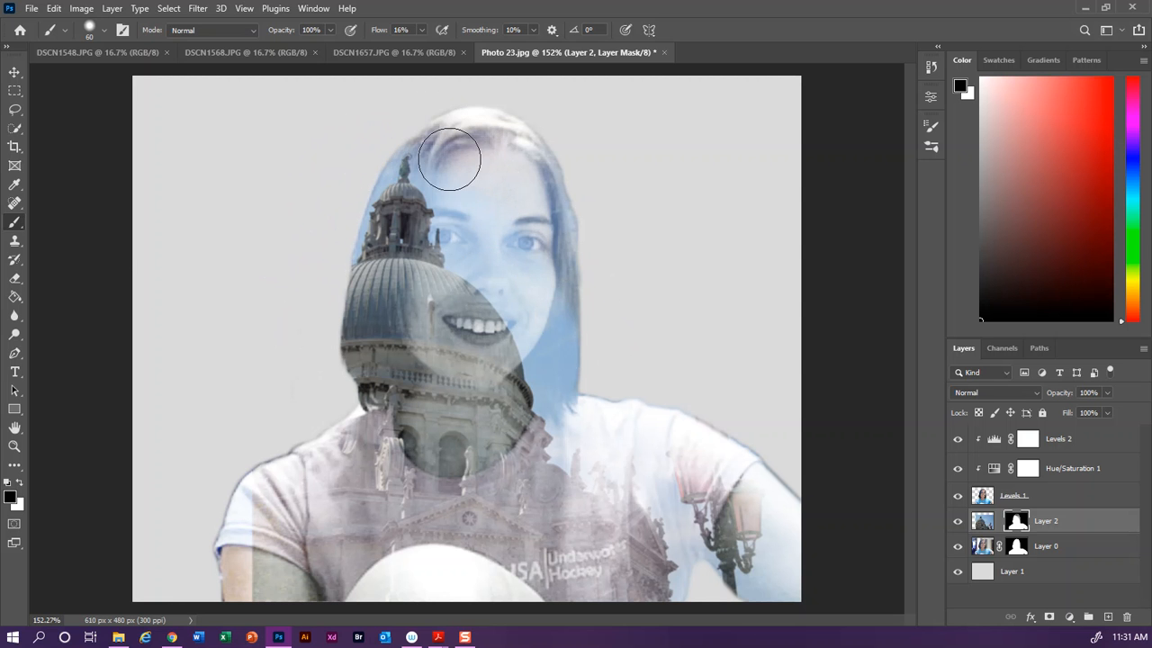
drag(527, 203, 587, 296)
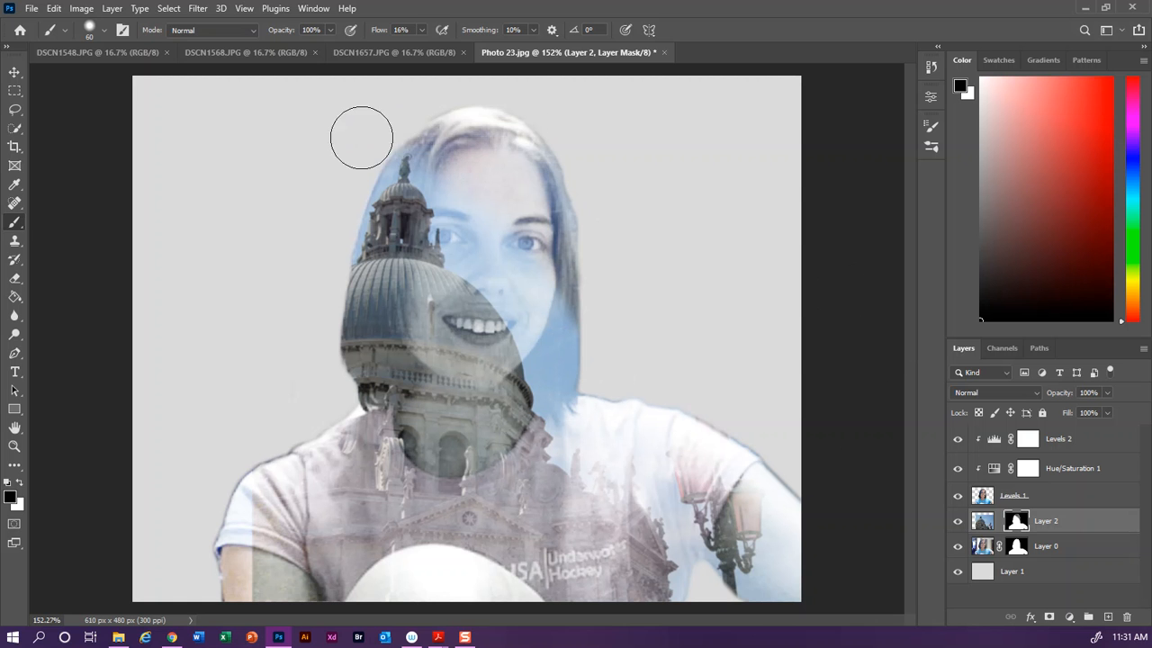
mouse_move(281, 514)
mouse_down()
mouse_move(256, 494)
mouse_move(255, 525)
mouse_move(264, 442)
mouse_move(302, 416)
mouse_move(264, 528)
mouse_move(248, 490)
mouse_move(268, 603)
mouse_move(258, 509)
mouse_up()
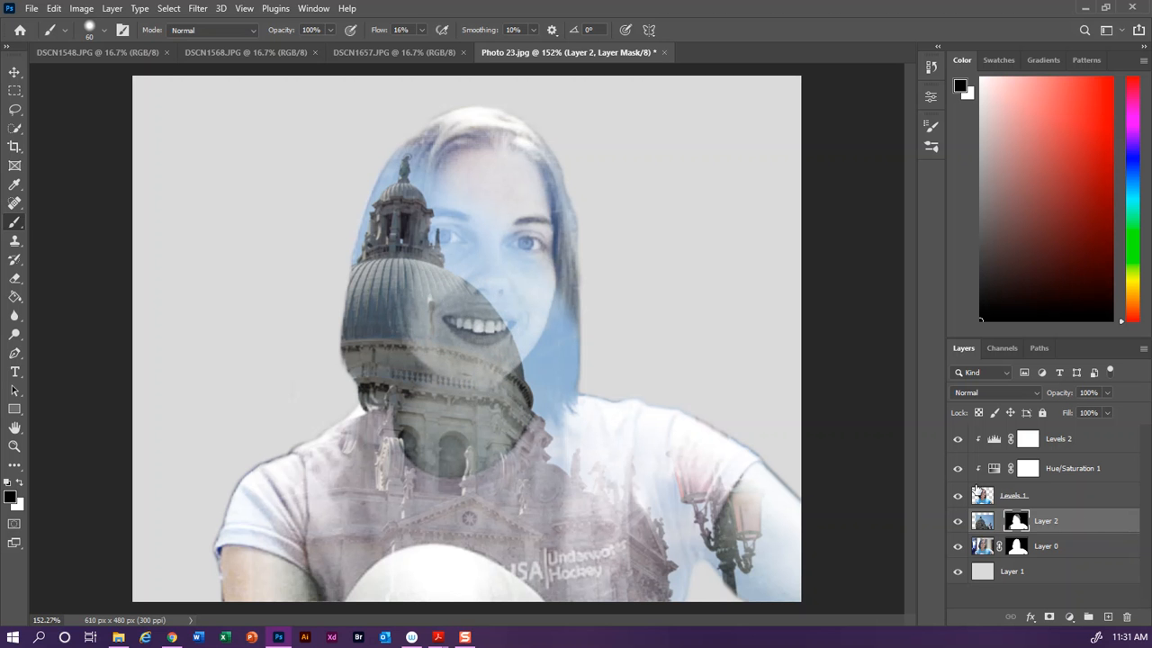
Step: Add a layer mask to Levels 1 and paint over the mouth and chin area, undoing the second stroke
click(1059, 502)
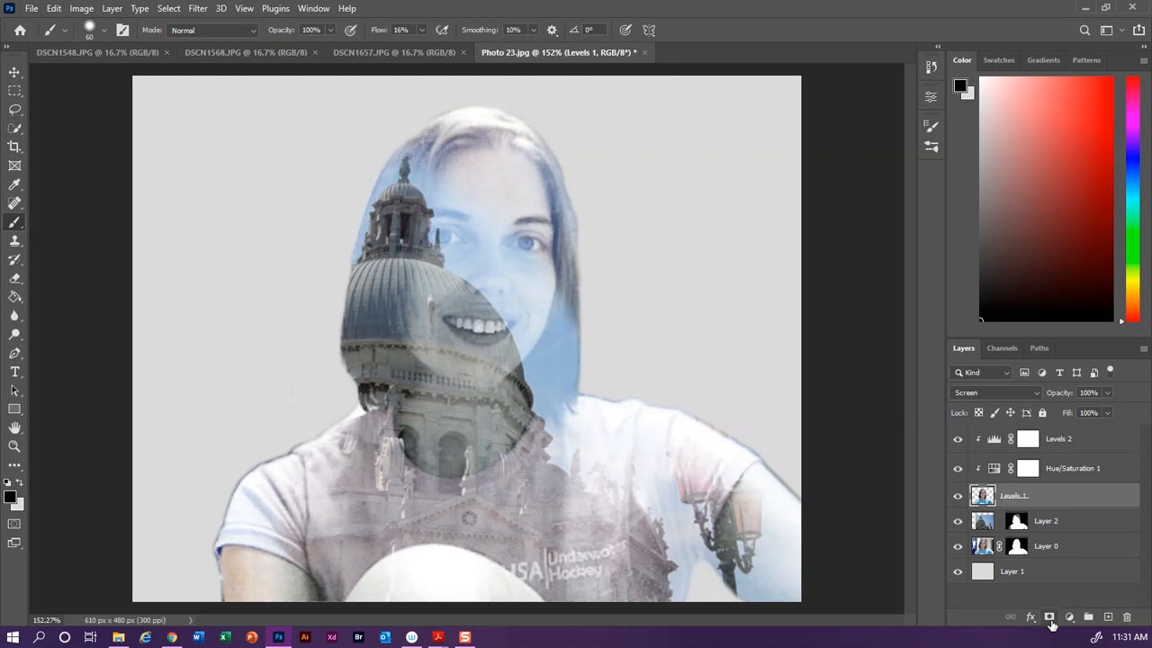
click(1048, 618)
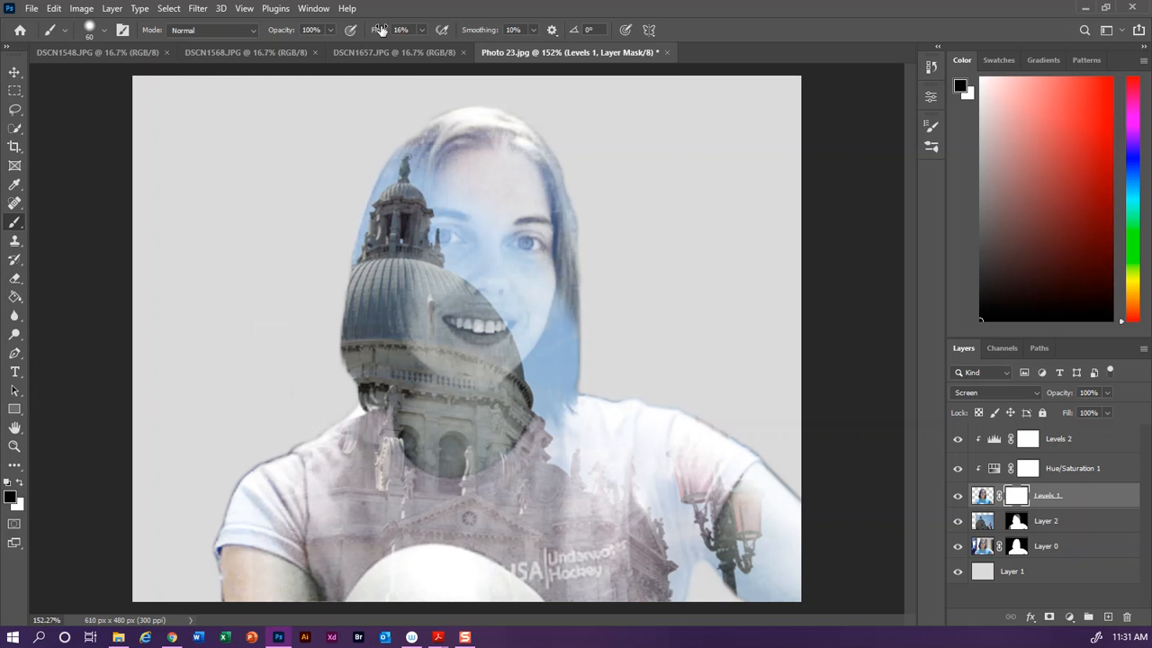
drag(437, 315, 486, 397)
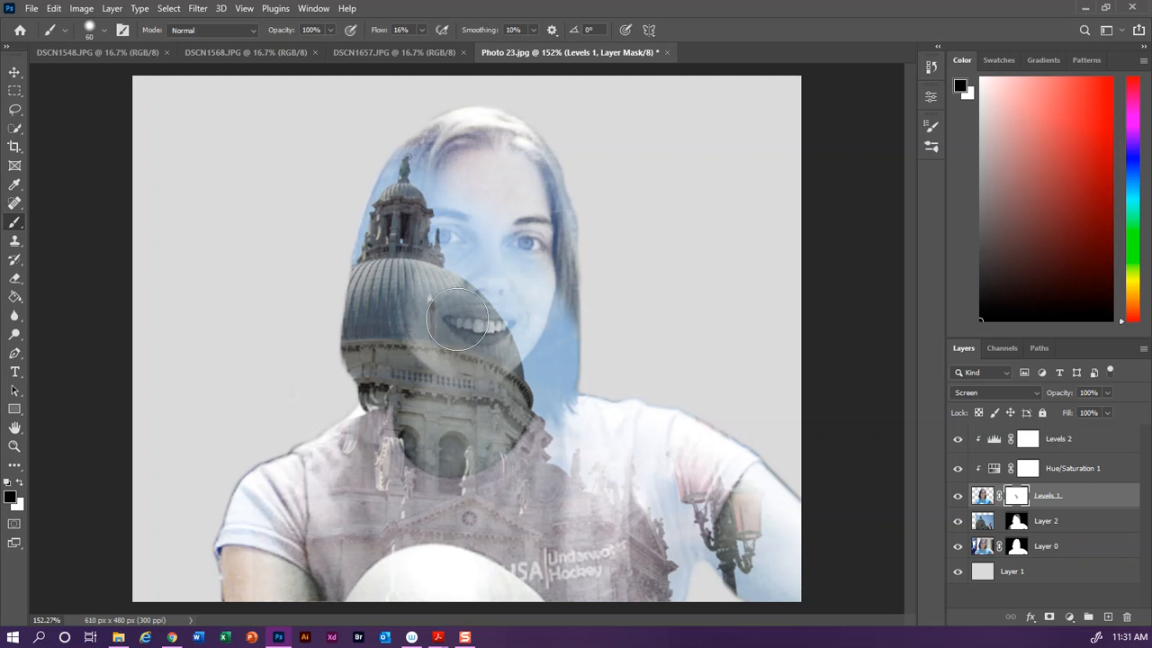
drag(455, 312, 500, 427)
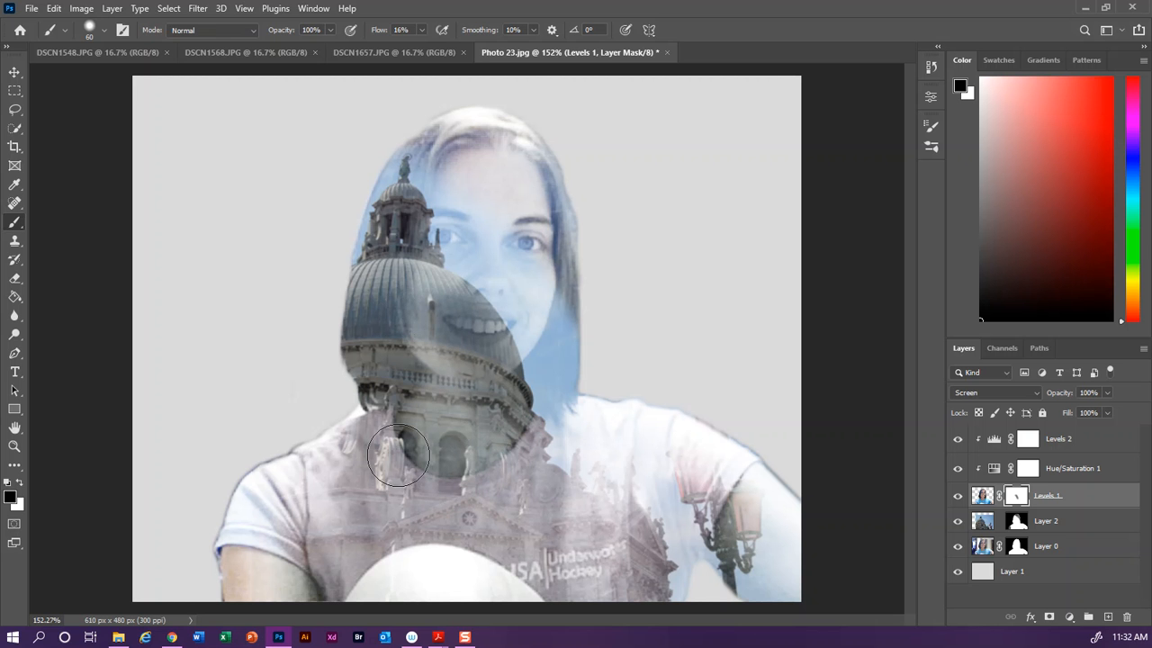
key(ctrl+z)
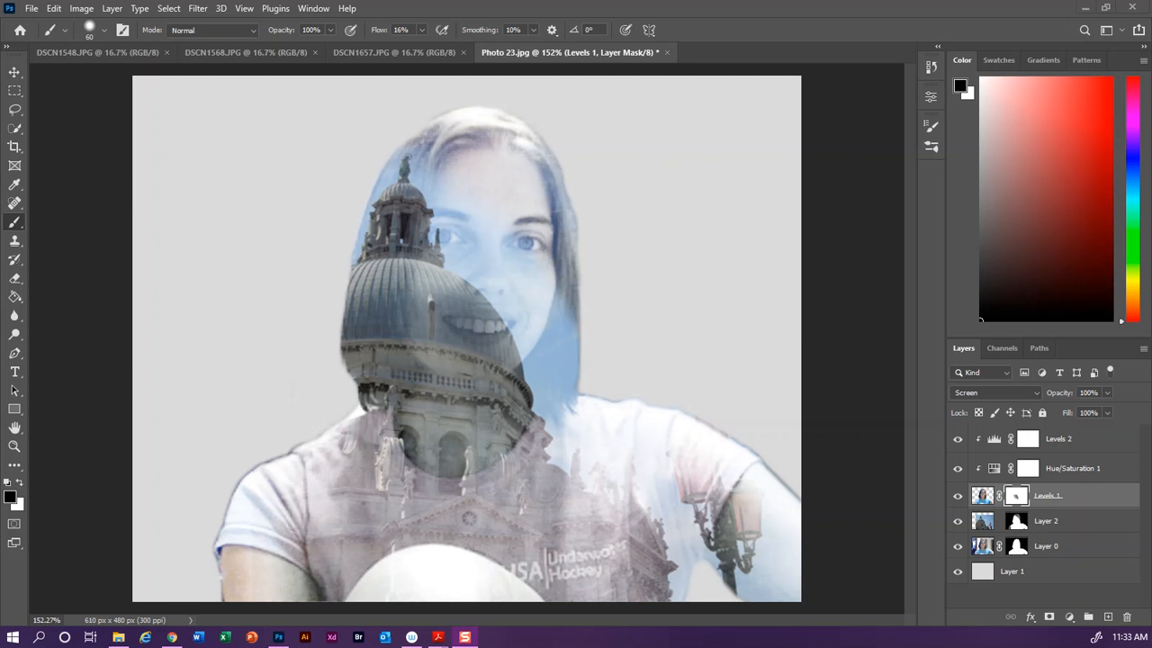
Step: Crop the image by trimming its left side, to about 479 px wide
click(14, 147)
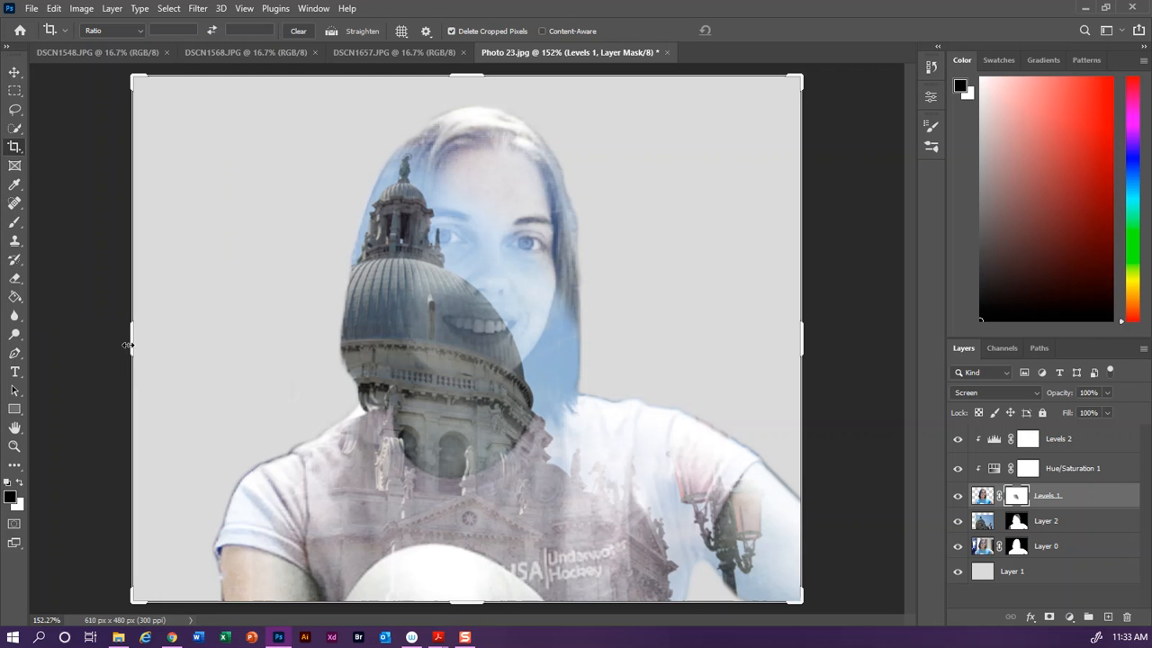
drag(130, 344, 203, 349)
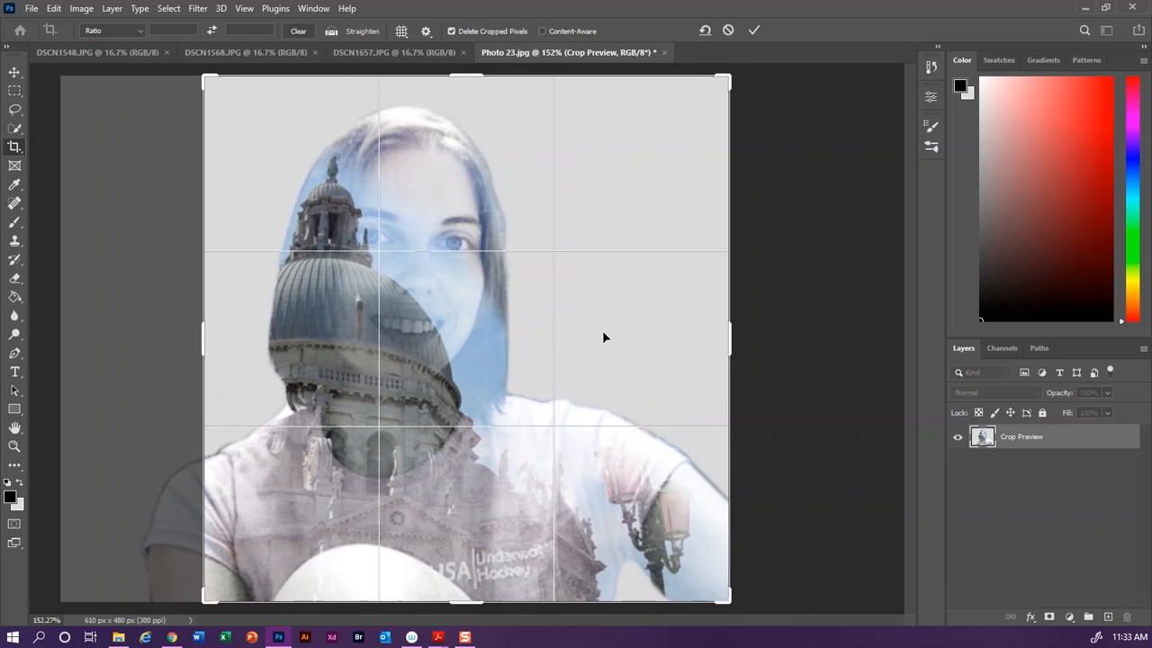
click(754, 32)
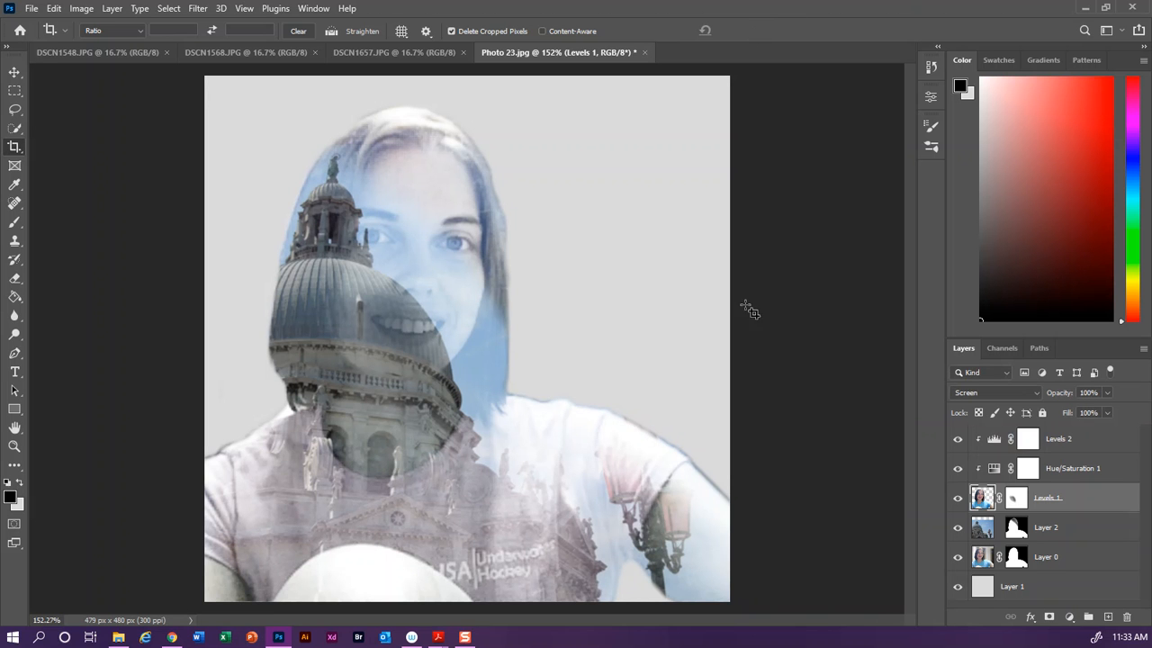
Step: Save the document as a PSD in the Double Exposure folder, named with the student's last and first names plus Double Exposure
click(30, 9)
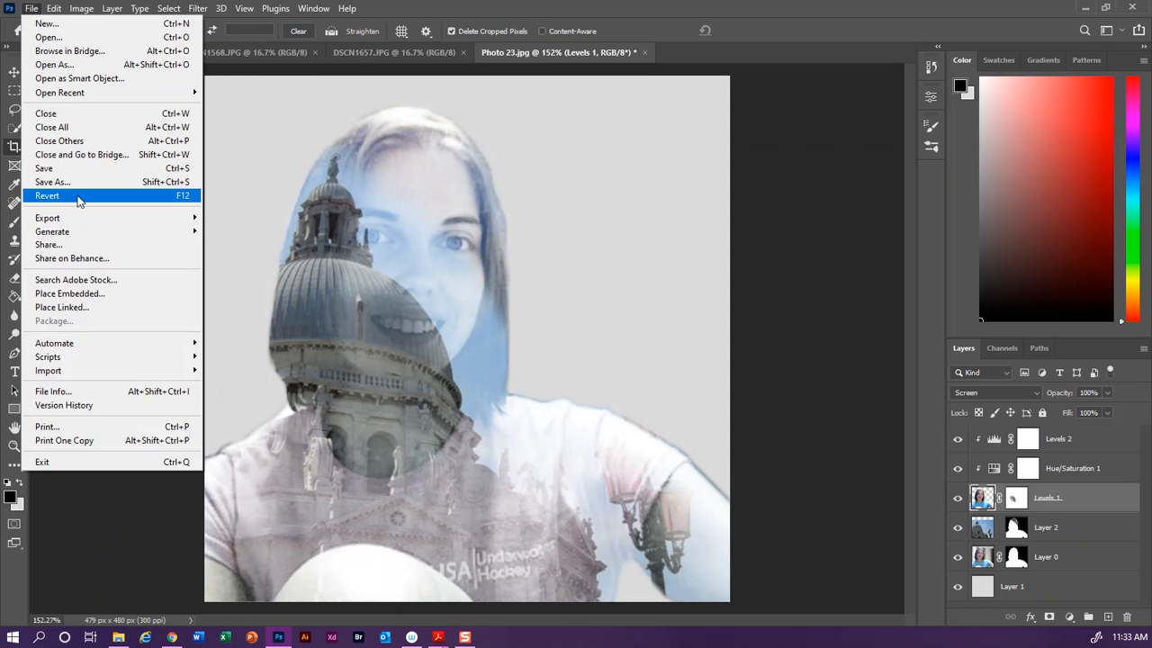
click(70, 181)
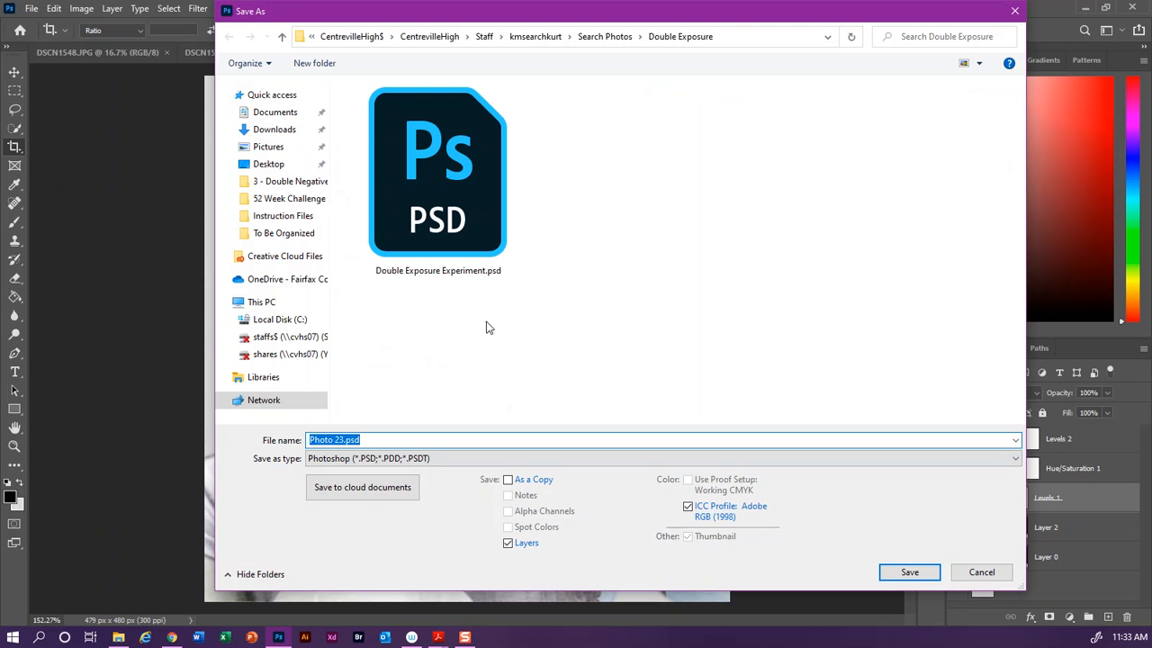
click(464, 266)
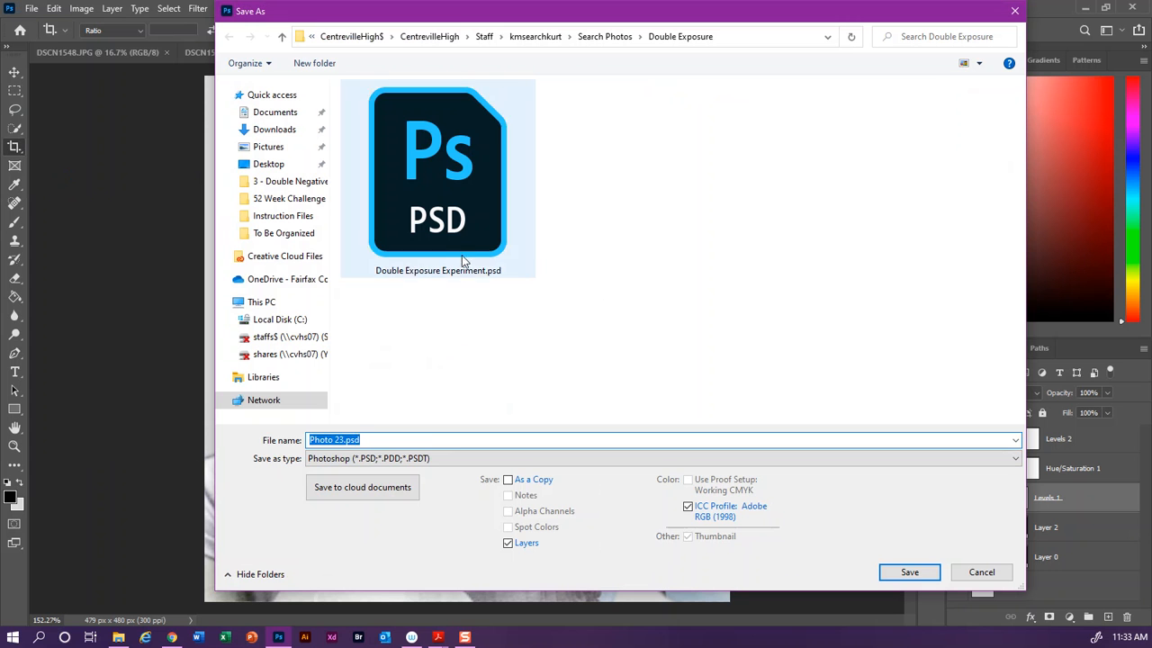
triple_click(313, 441)
click(313, 441)
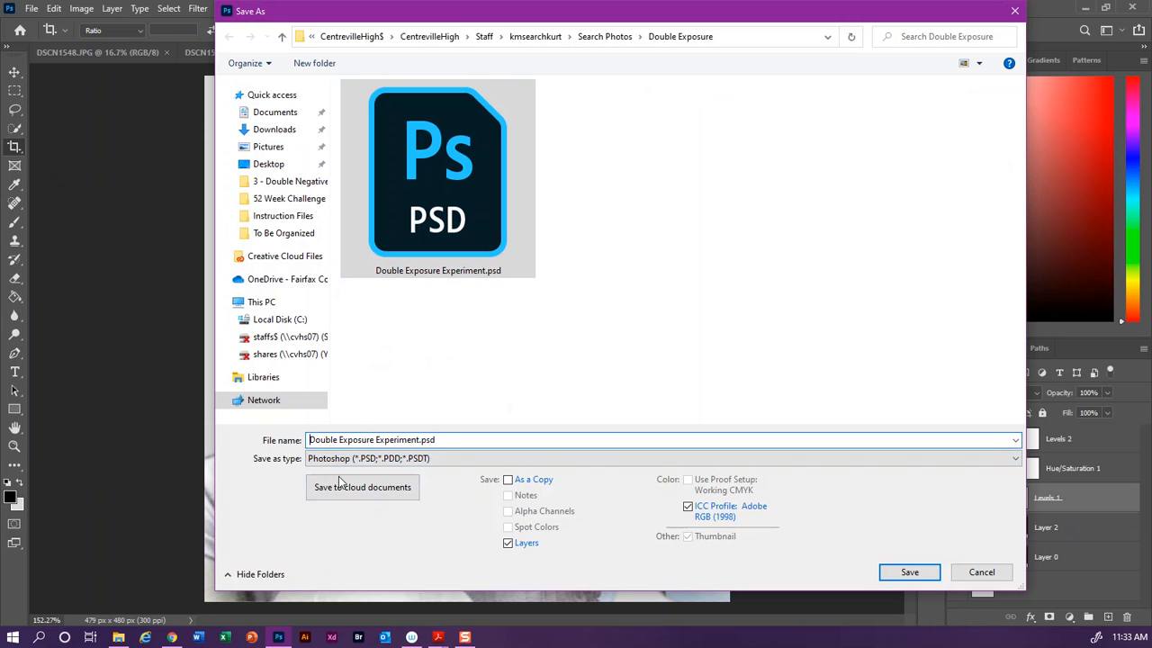
text(Search)
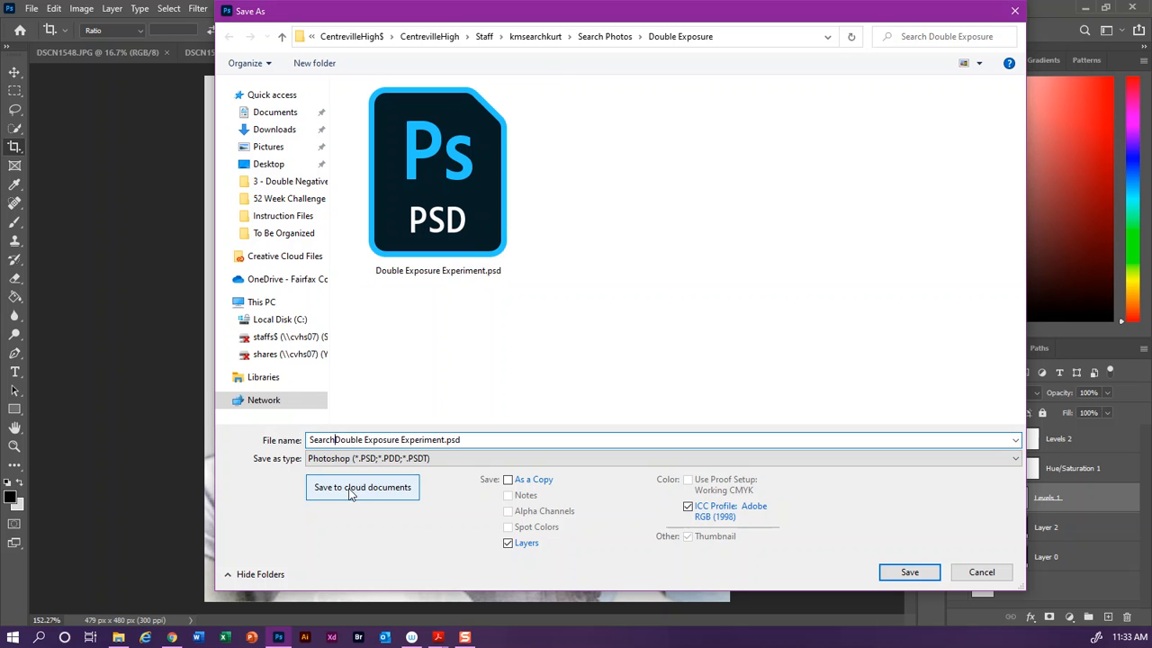
text(_)
text(Katharine)
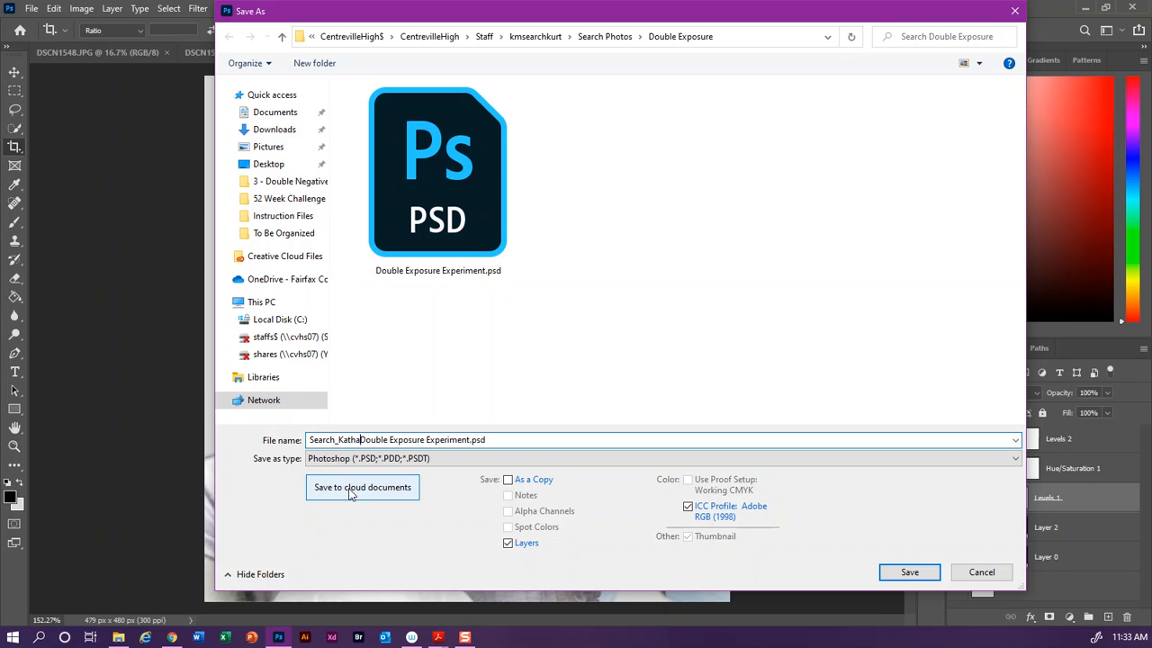
text(_)
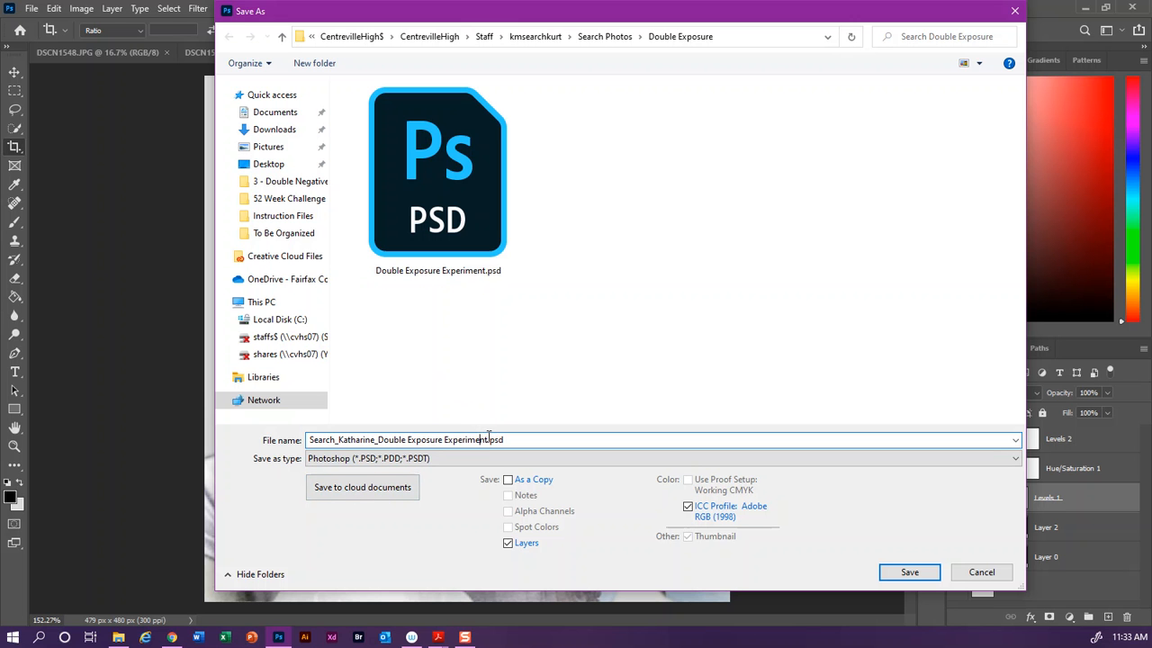
drag(489, 439, 459, 439)
key(BackSpace)
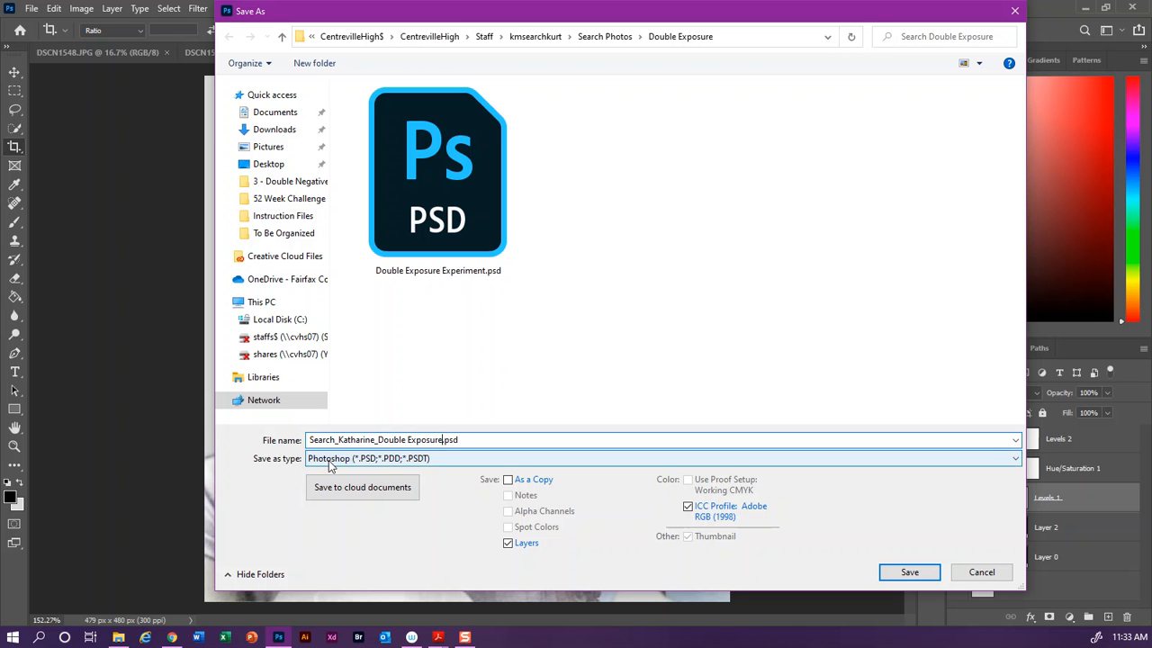
click(912, 573)
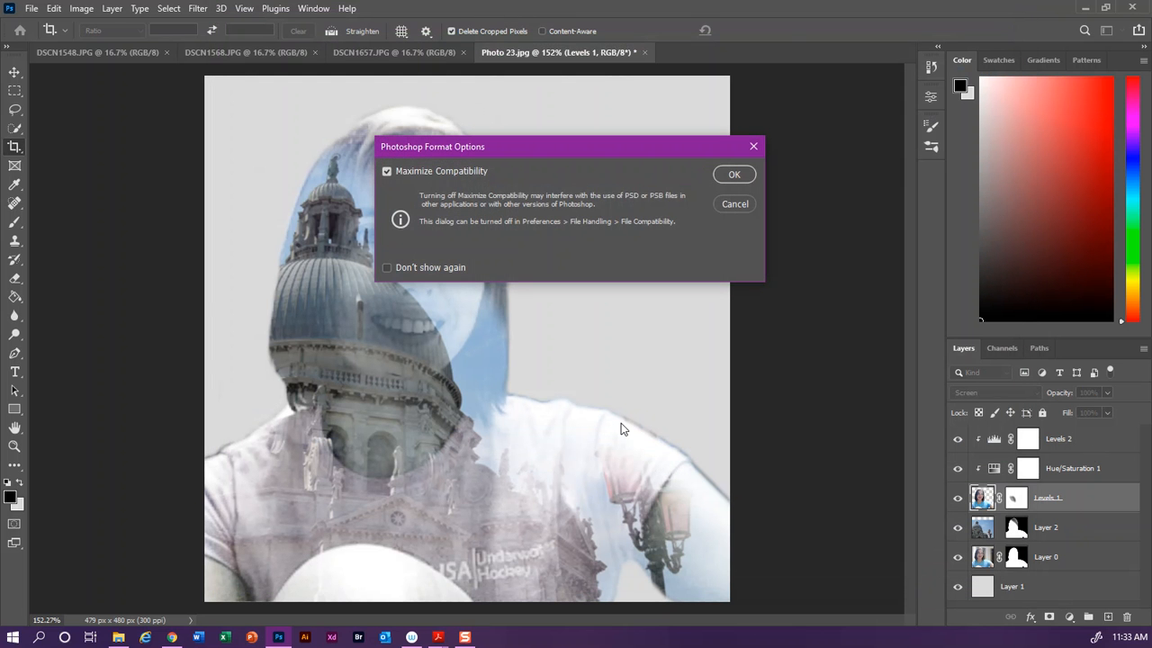
click(732, 174)
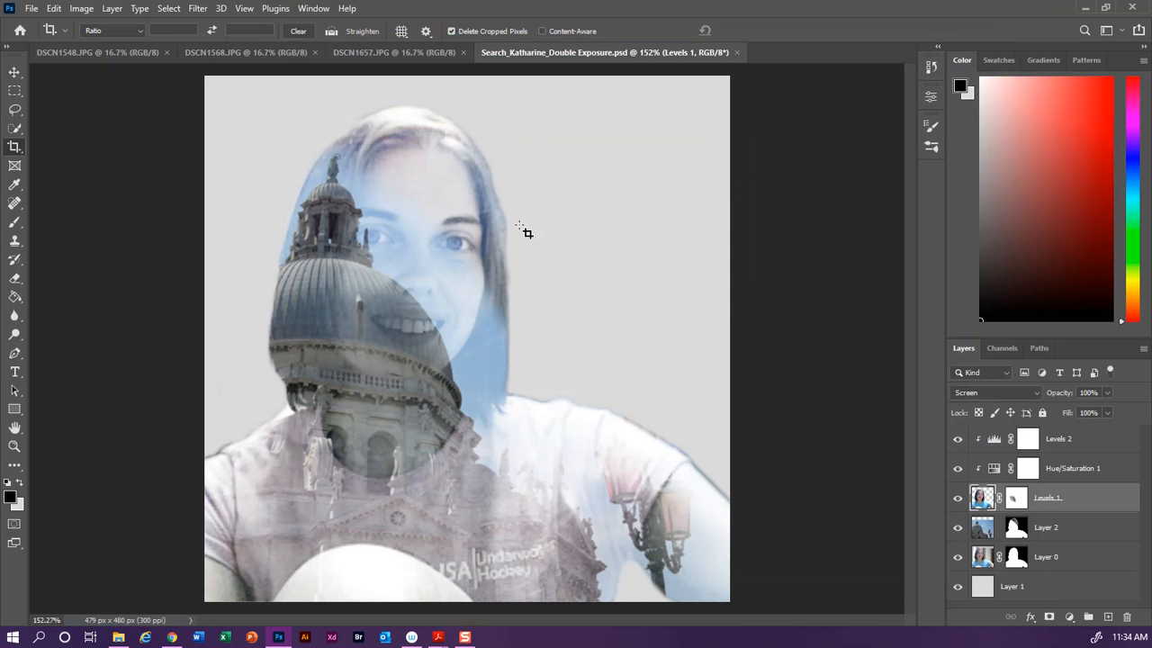
Step: Save a JPEG copy of the composite under the same name with quality 8 (High)
click(26, 11)
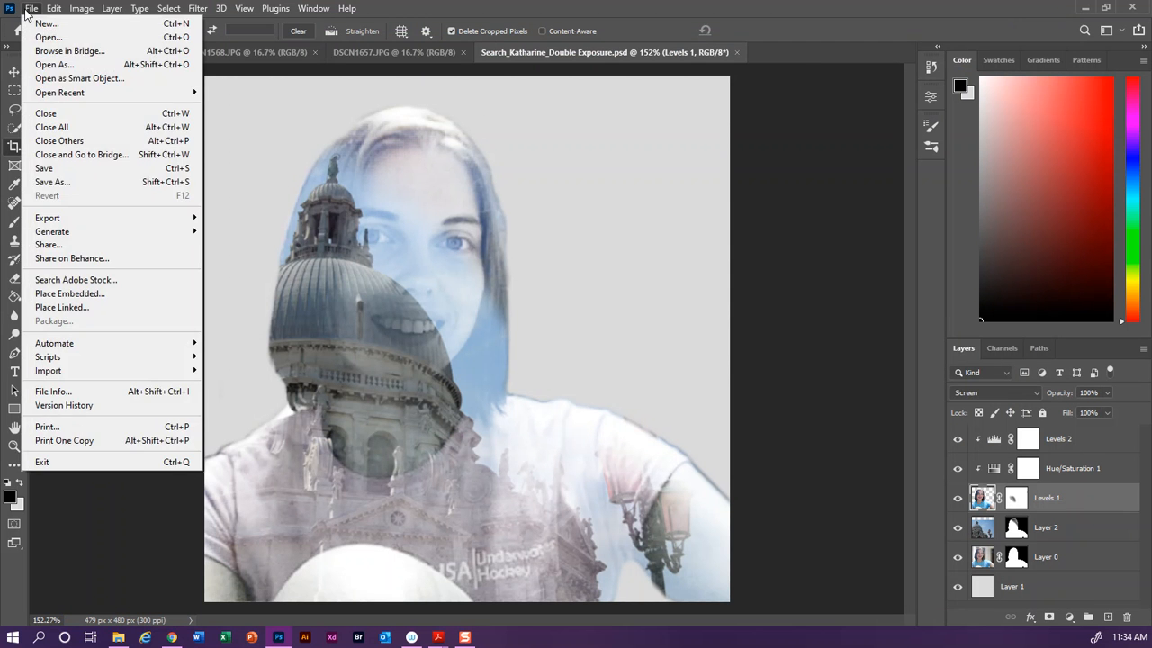
click(116, 180)
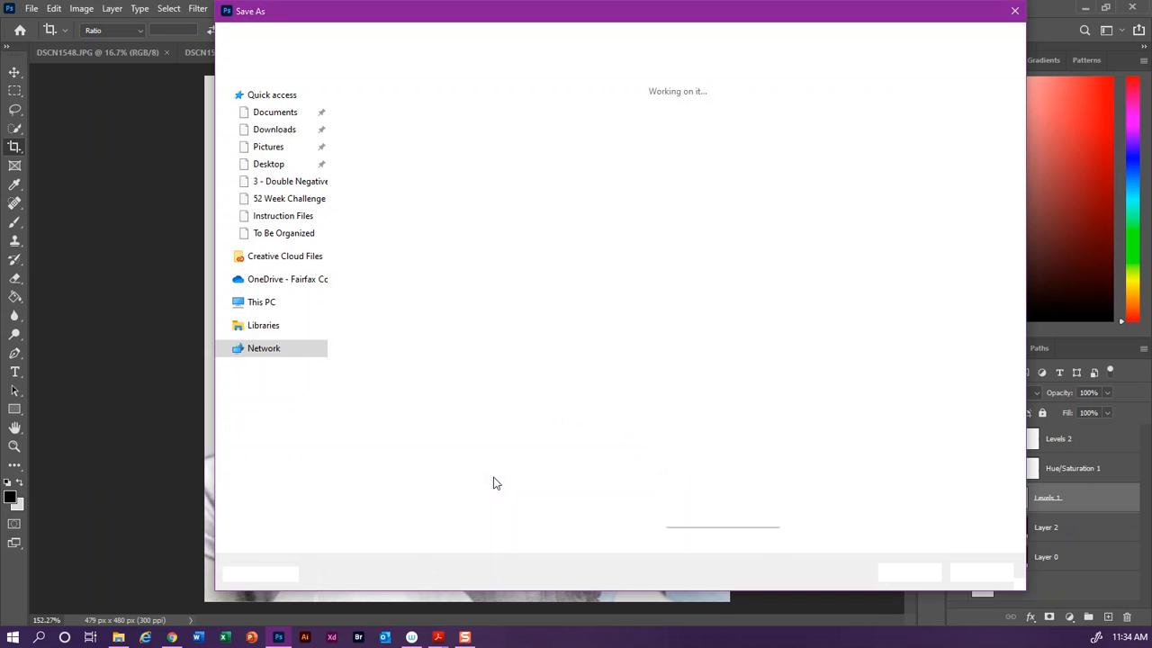
click(429, 460)
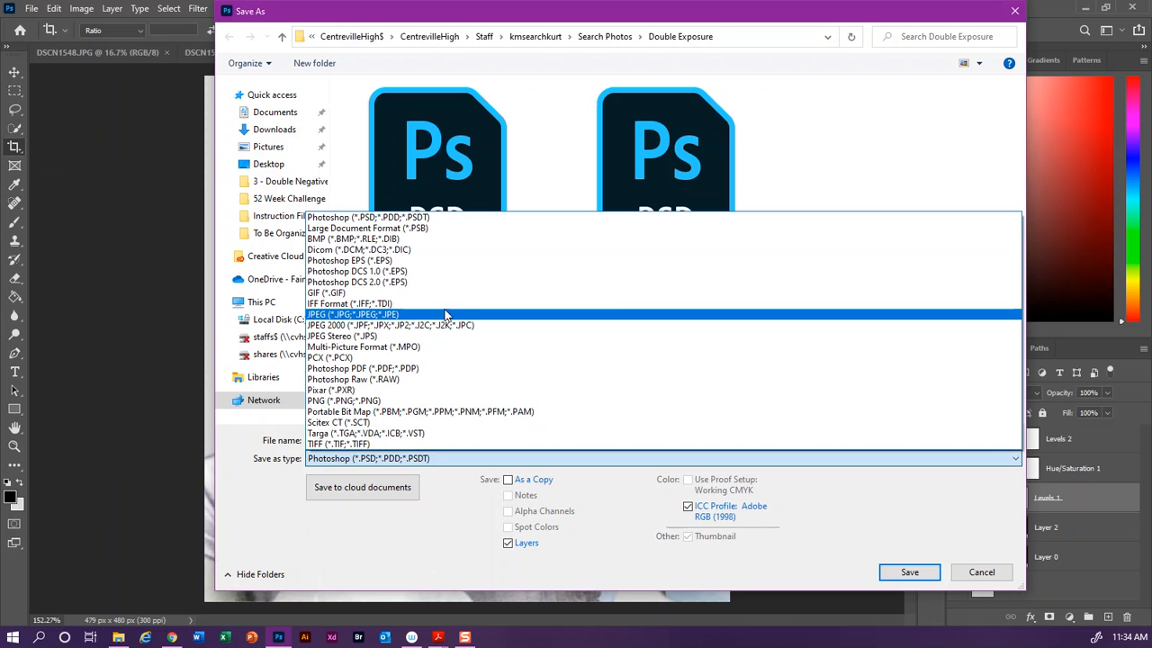
click(396, 314)
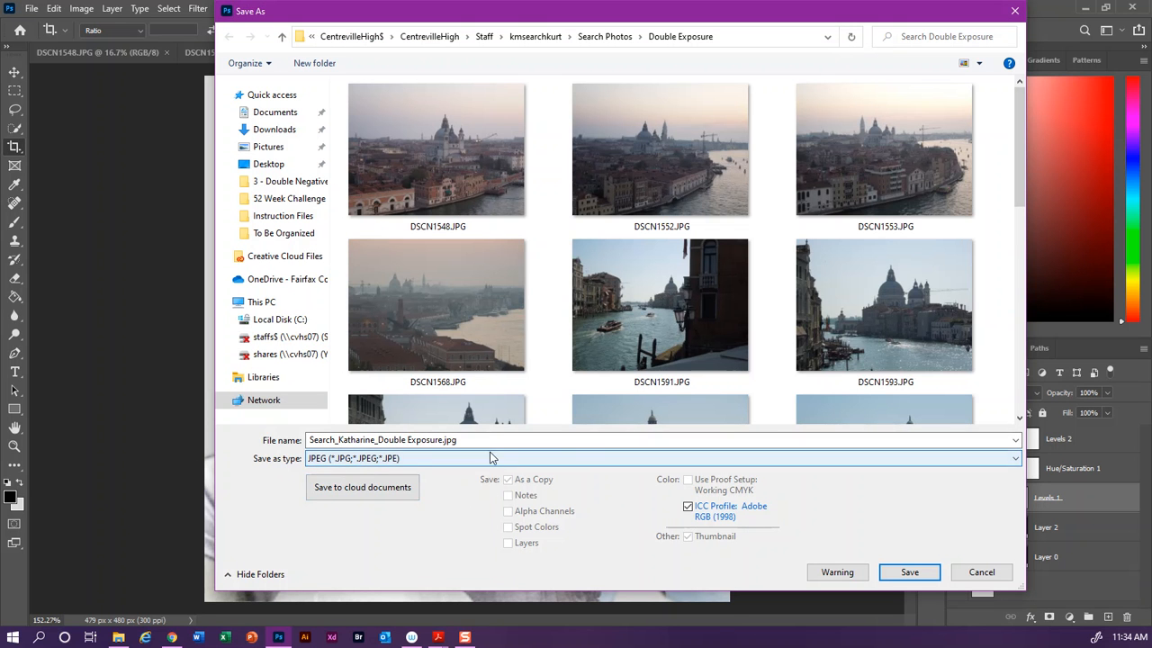
click(899, 573)
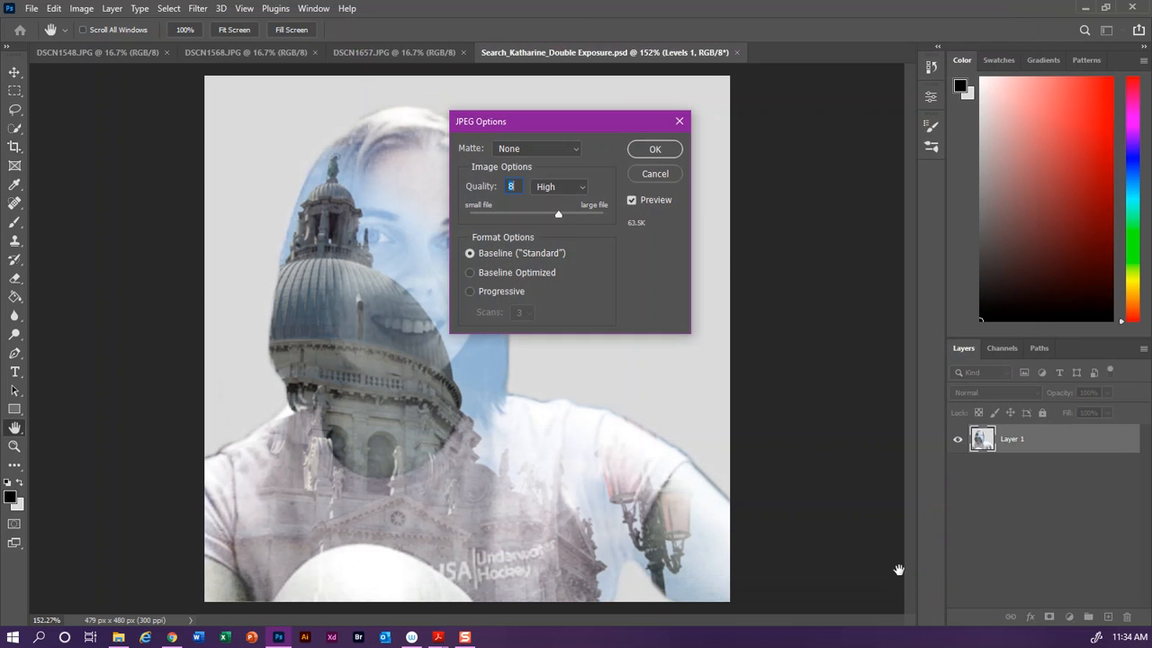
click(661, 150)
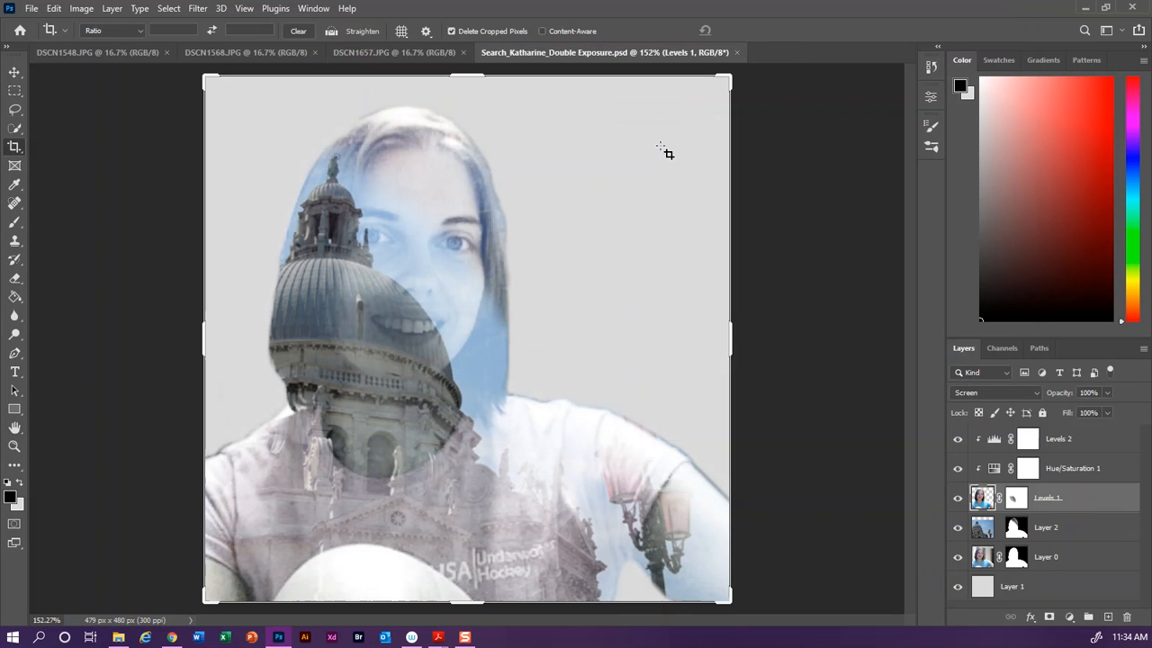